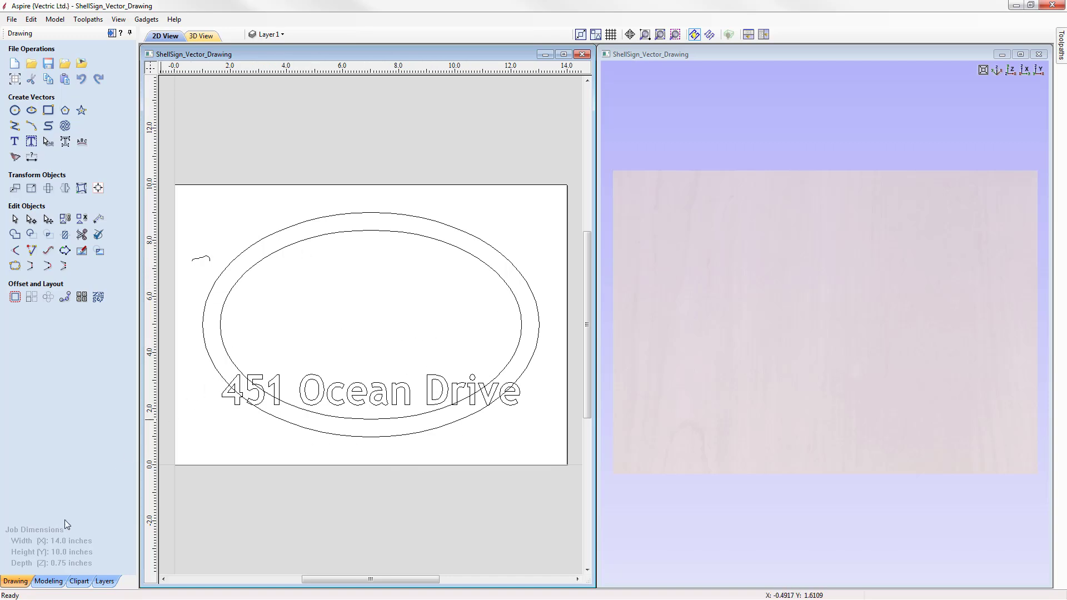
Step: Switch to the modeling tools and reset the 3D view
click(49, 581)
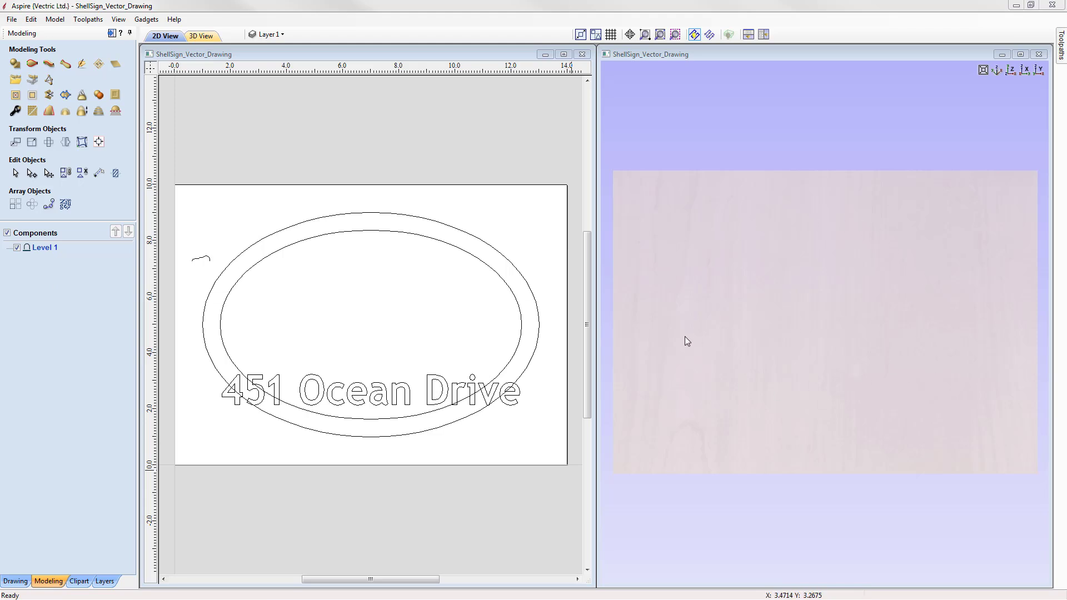
drag(889, 445, 915, 375)
click(1010, 70)
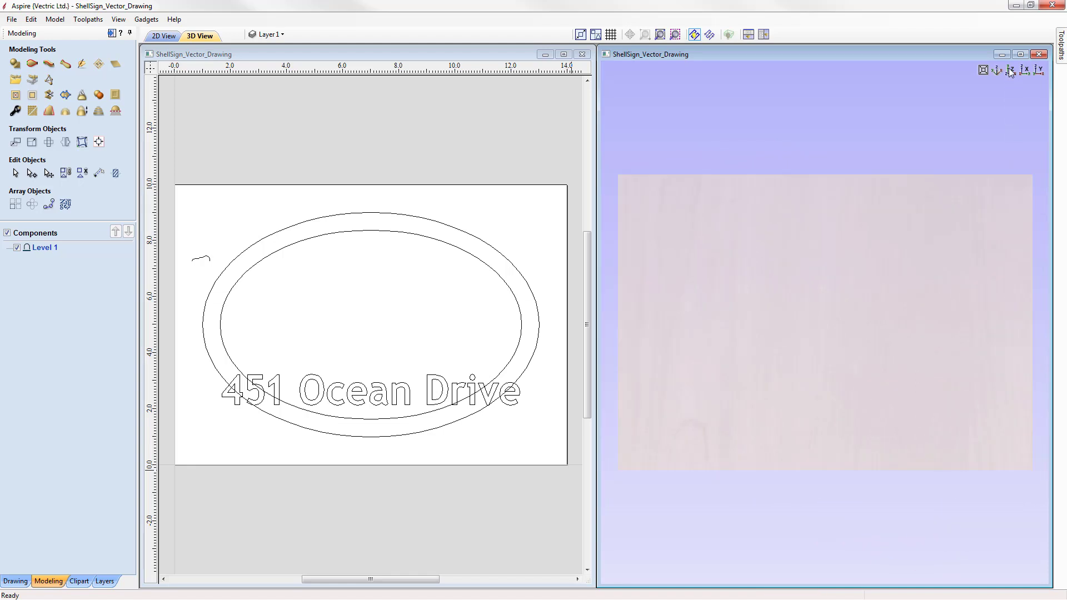
key(F2)
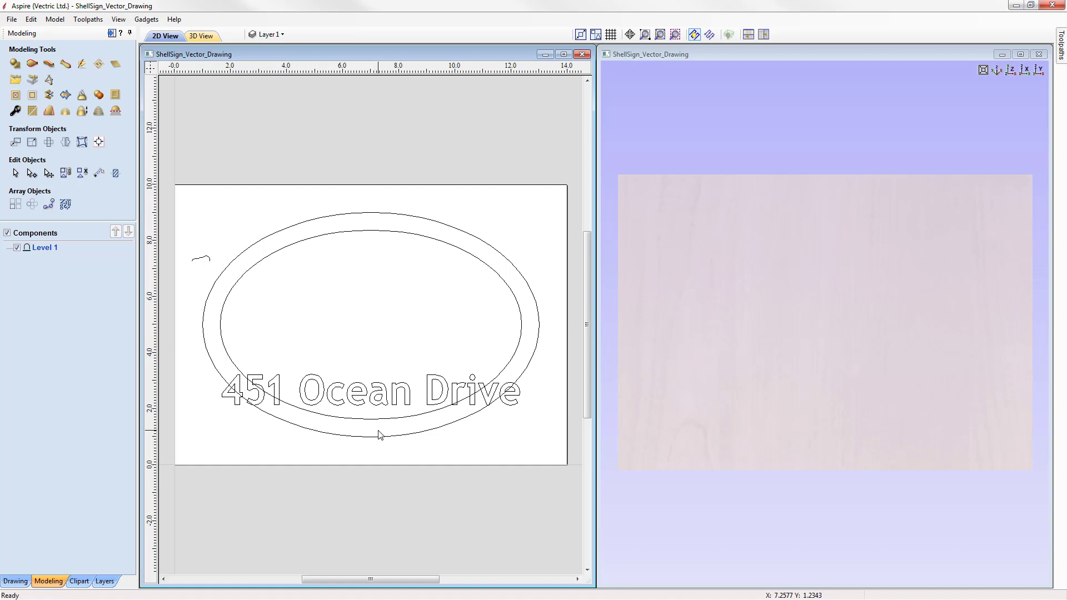
click(371, 213)
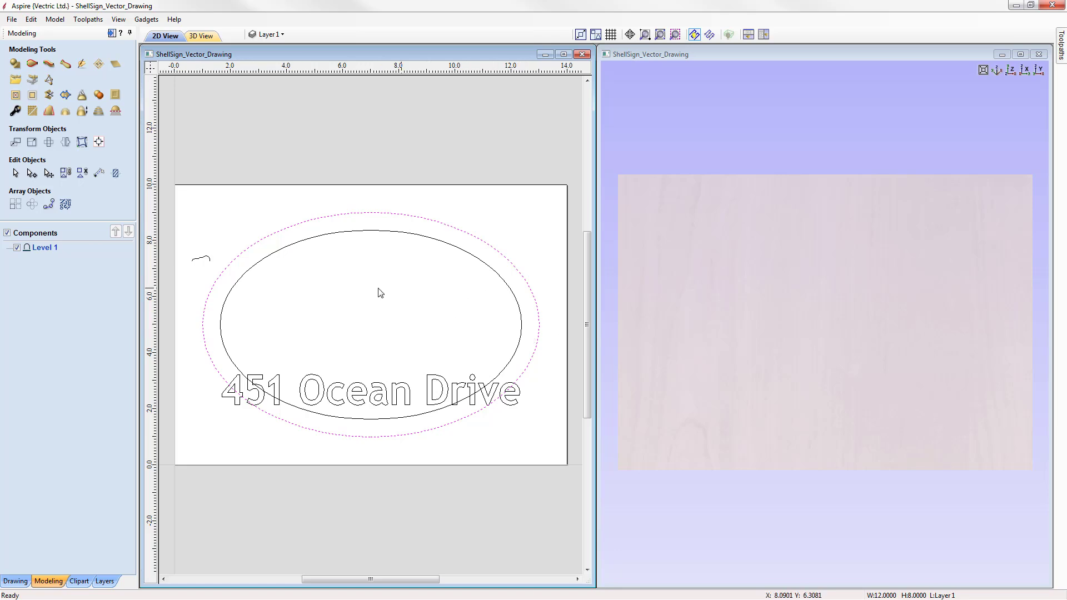
shift+click(248, 272)
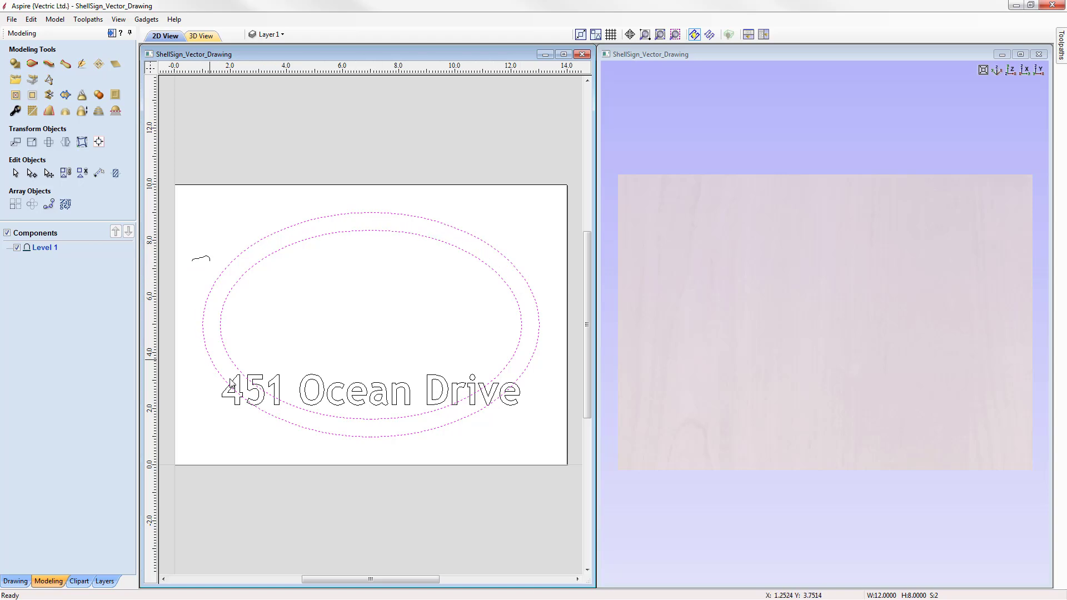
click(358, 336)
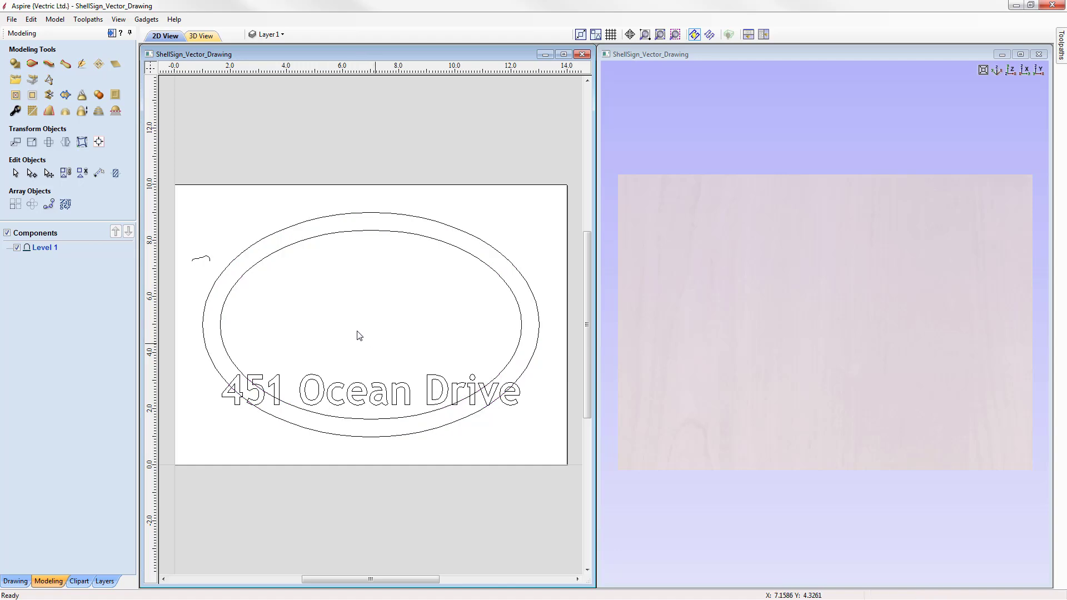
Step: Rename the component level Level 1 as Base
right_click(44, 248)
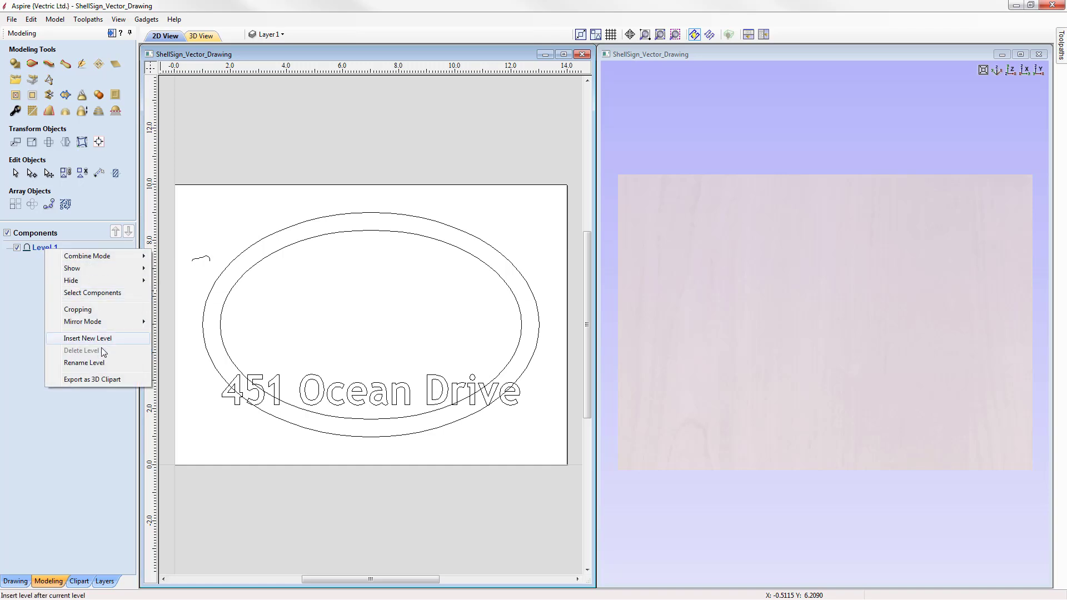
click(85, 362)
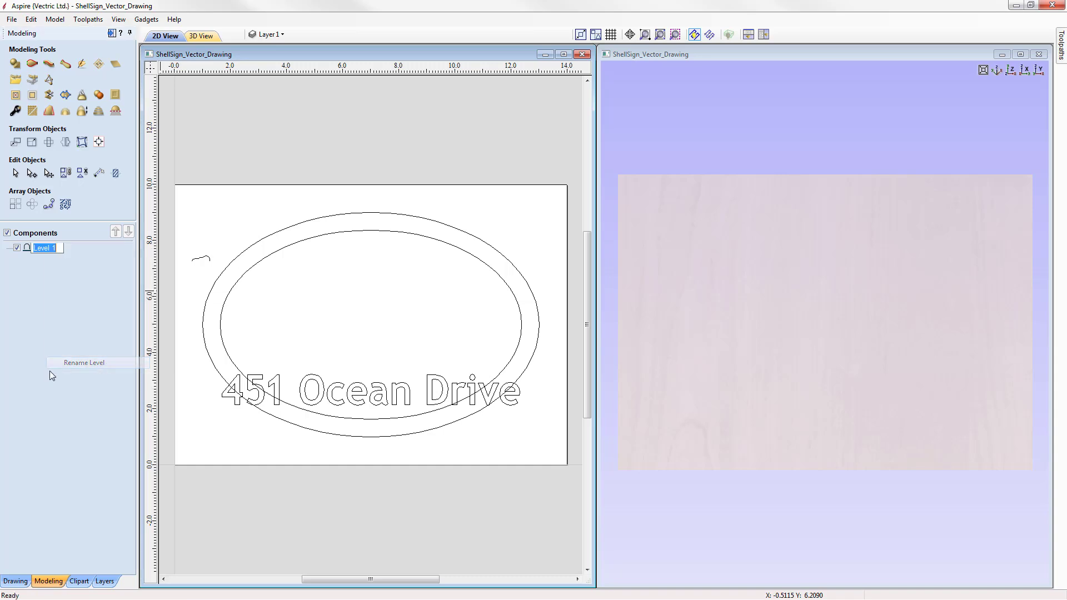
text(Base)
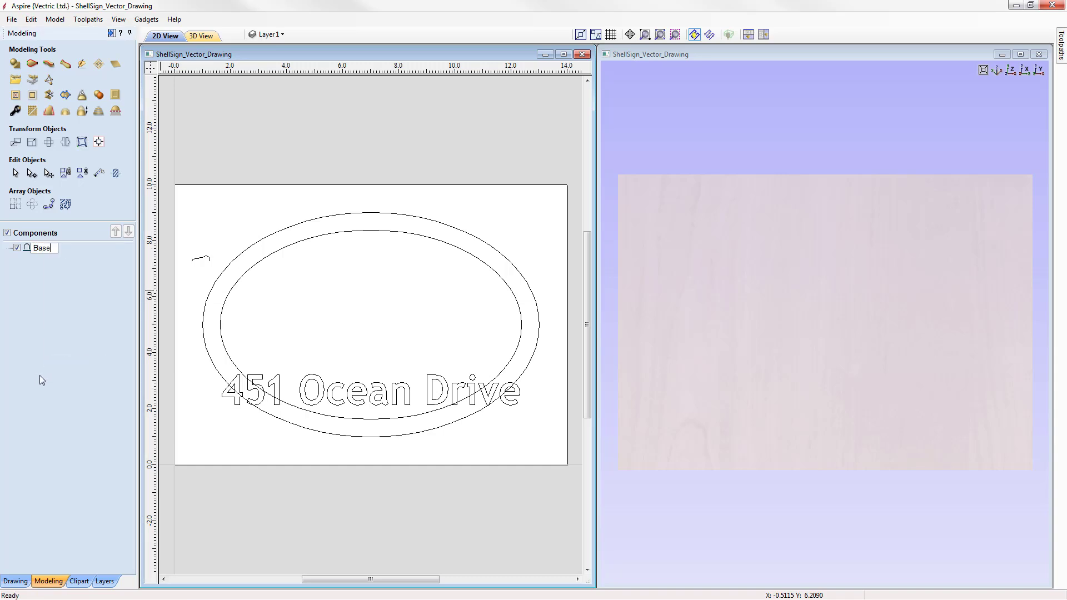
key(Return)
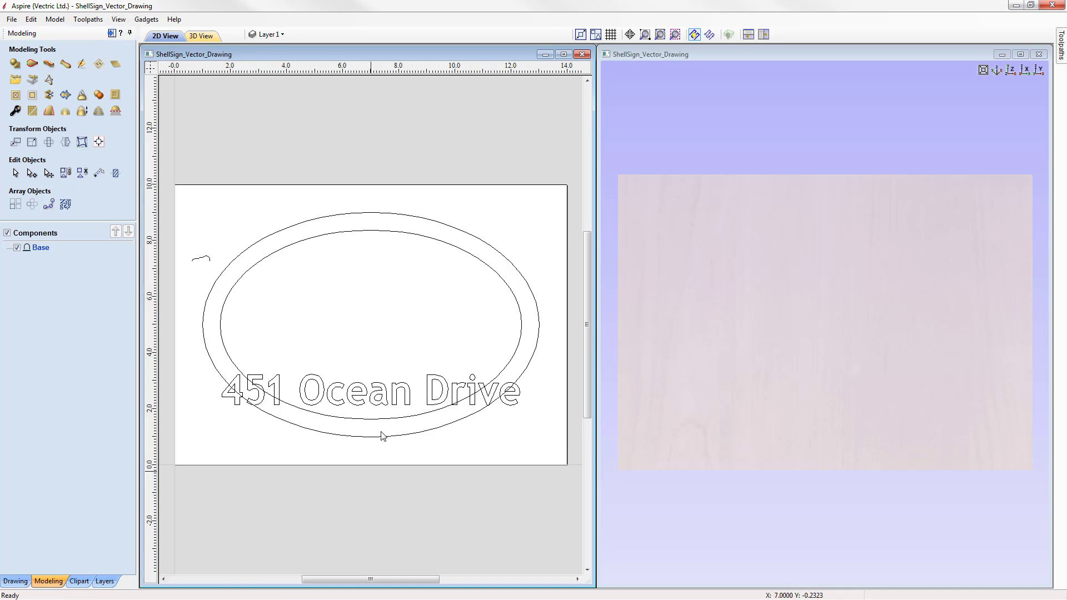
Step: Select the outer ellipse and start Create Shape with the rounded profile
click(374, 214)
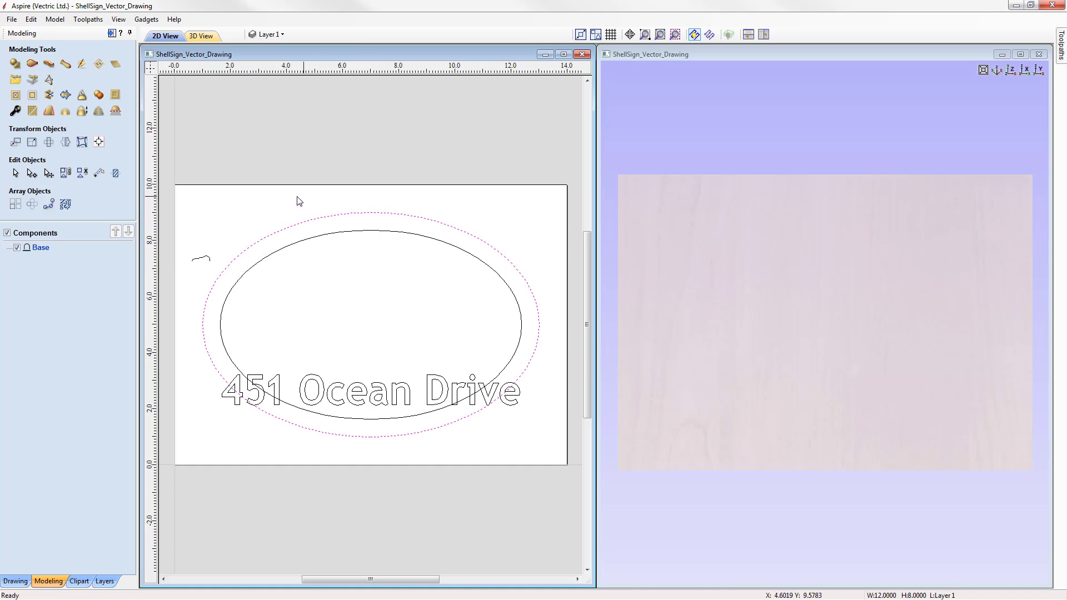
click(15, 65)
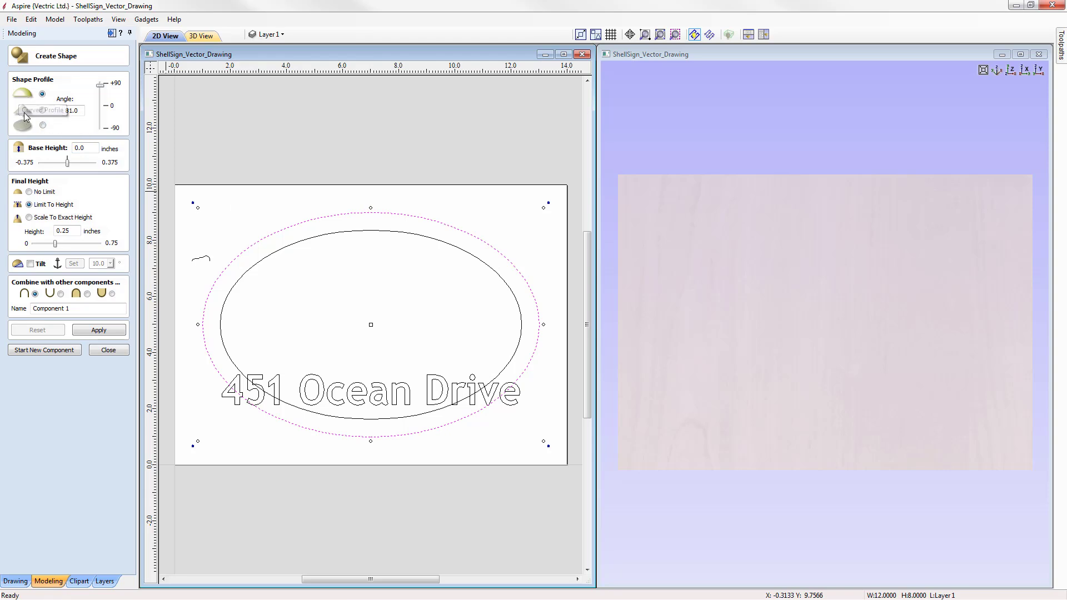
click(43, 110)
click(43, 125)
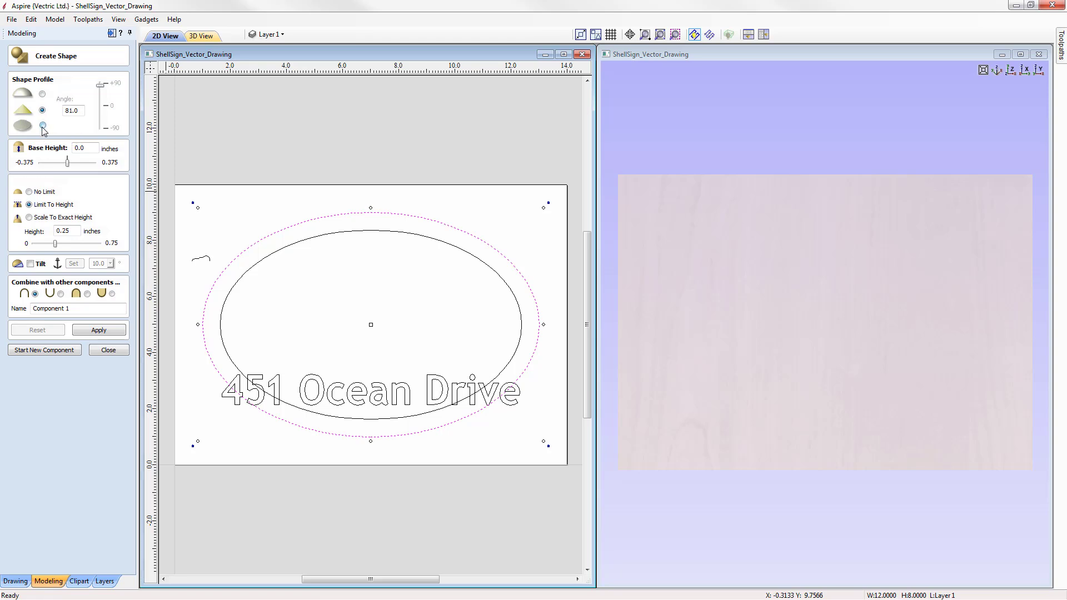
click(42, 94)
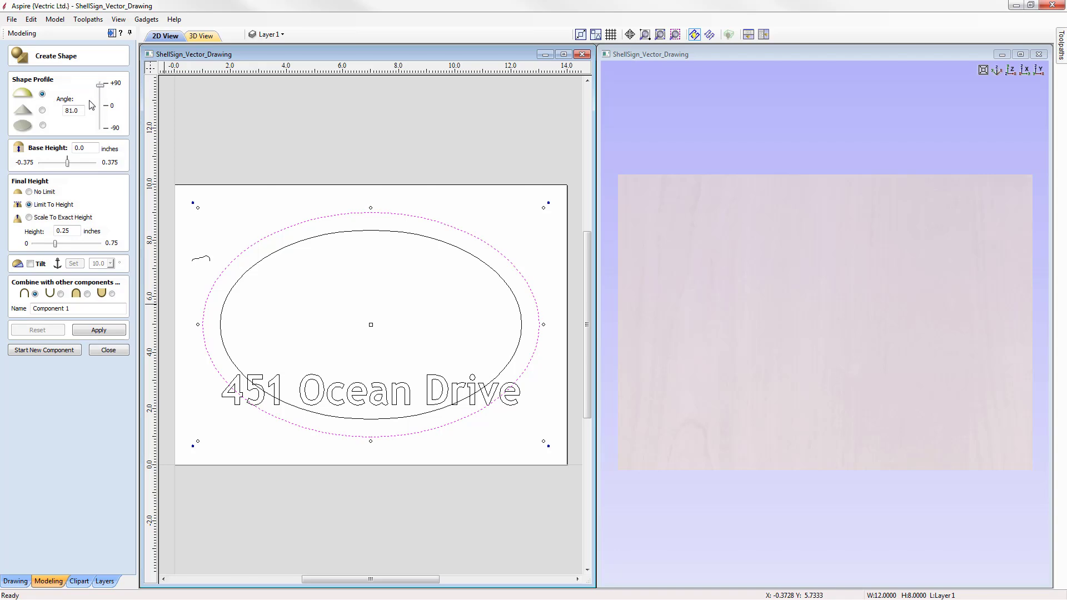
Step: Set the final height to No Limit and the rounded profile angle to 30
drag(101, 86, 101, 95)
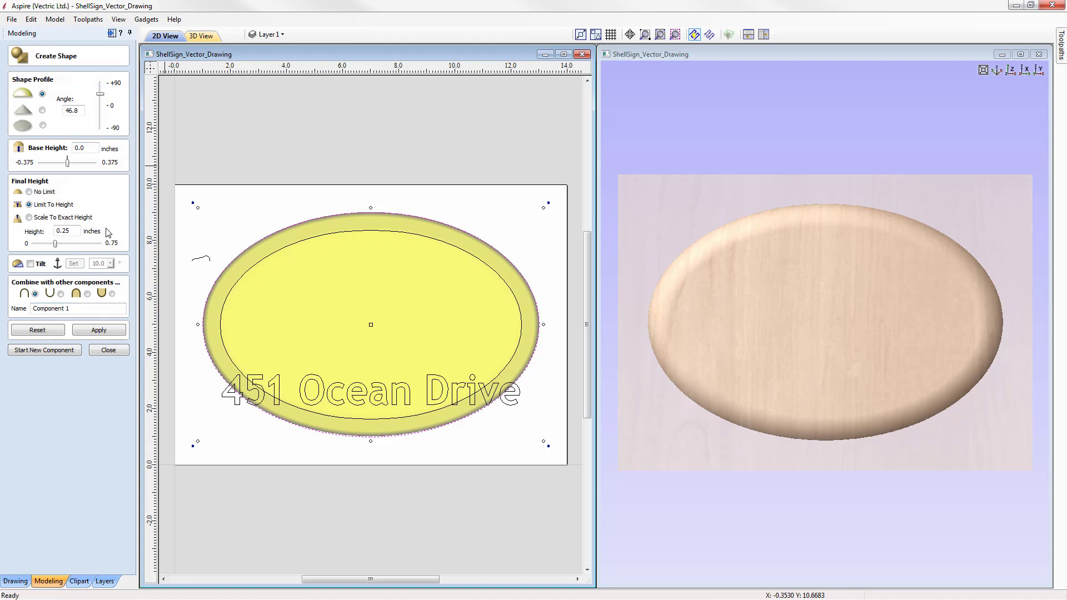
drag(100, 98, 101, 84)
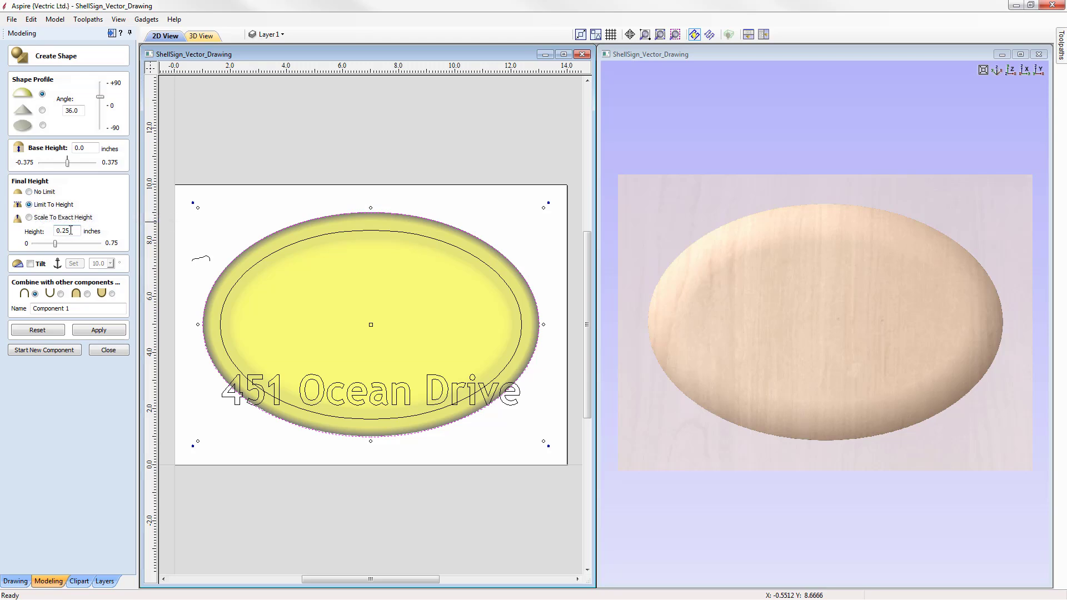
click(29, 191)
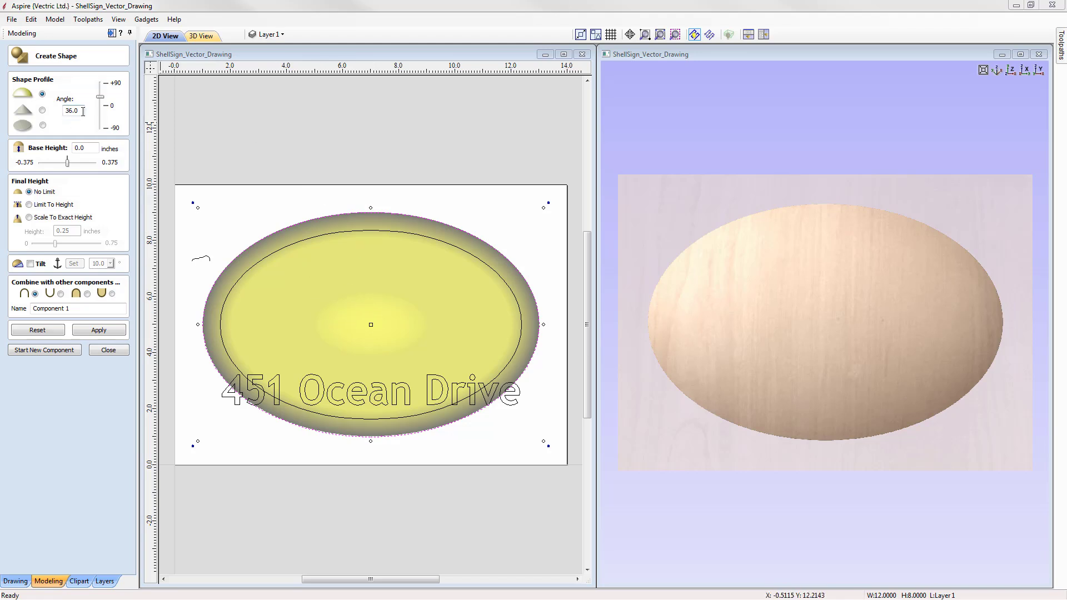
drag(81, 111, 72, 112)
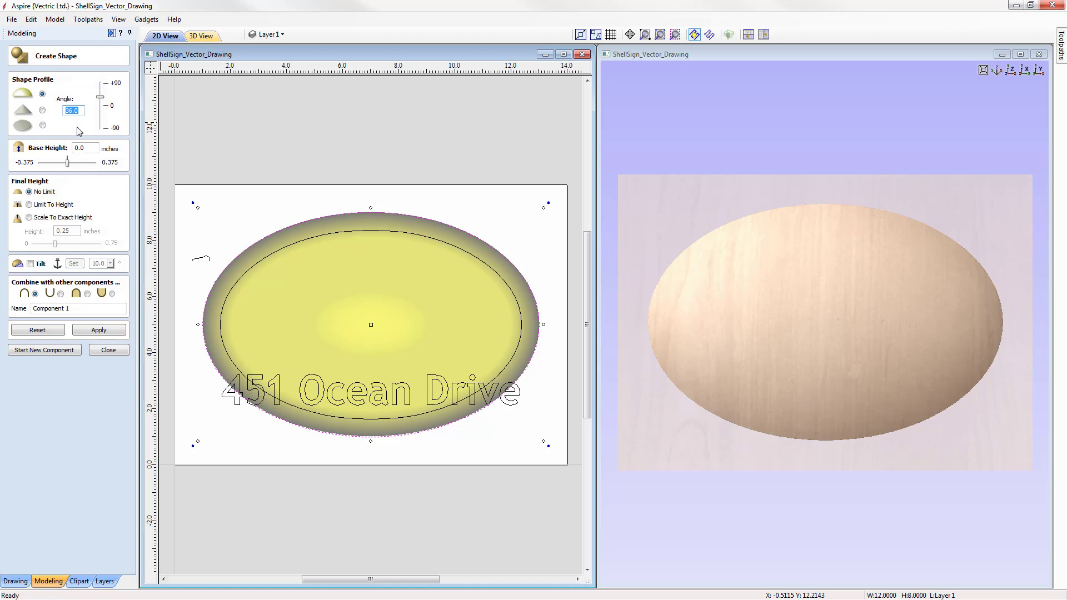
text(3)
key(Return)
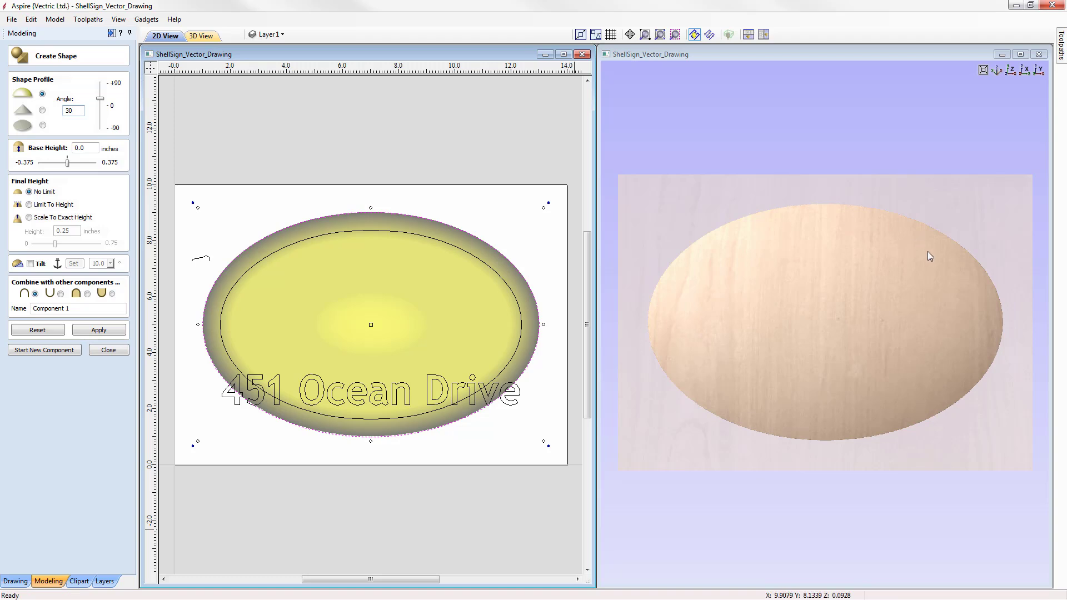
Step: Name the shape component Dome, apply it and close Create Shape
drag(902, 463, 940, 261)
click(1011, 70)
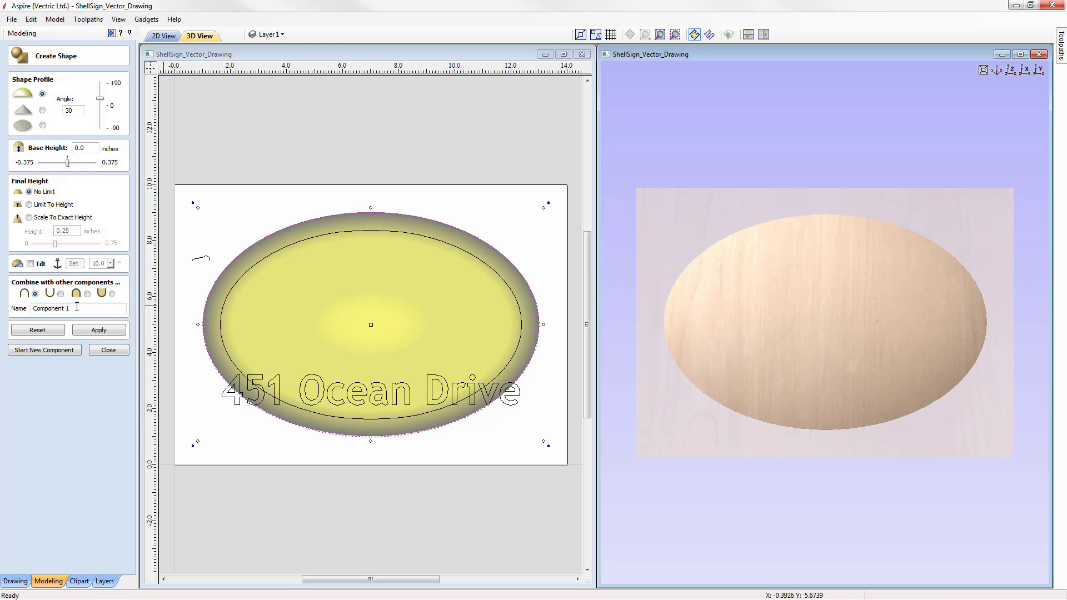
drag(77, 308, 2, 309)
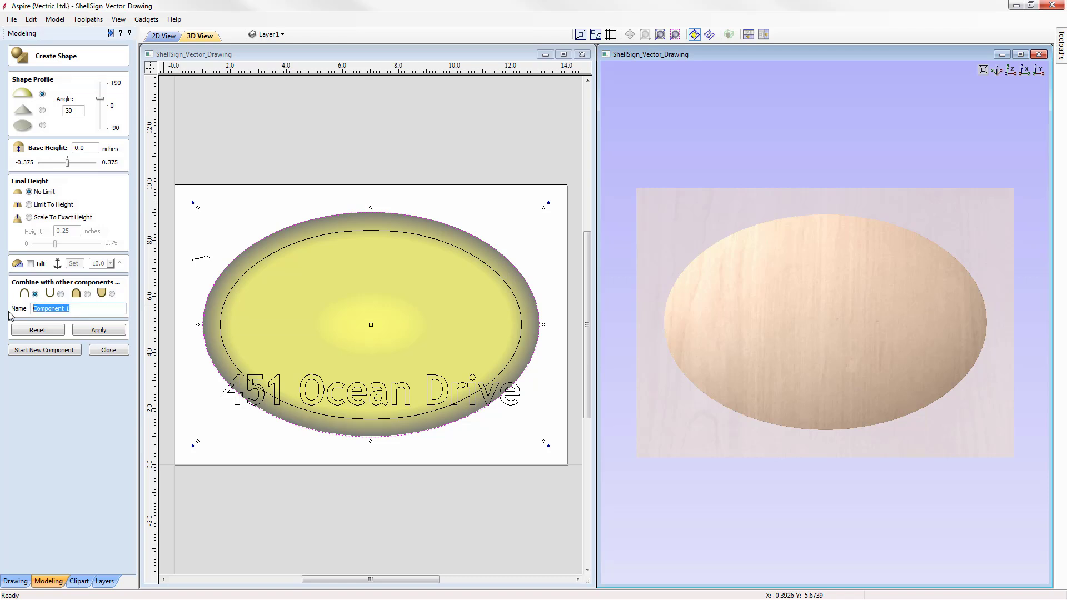
text(Dome)
click(113, 331)
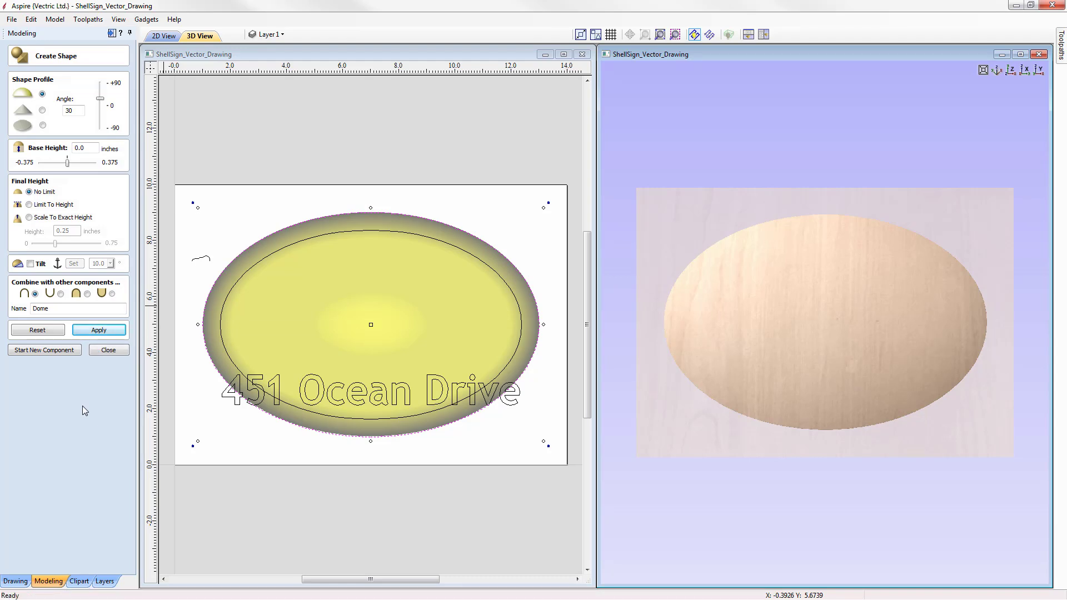
click(108, 350)
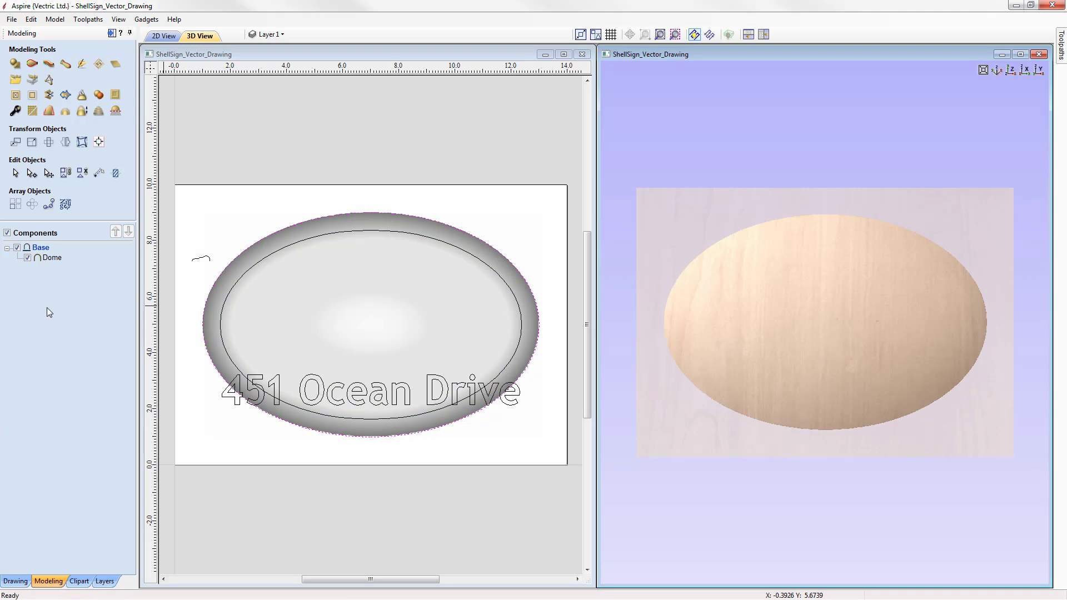
Step: Inspect the Dome component in the 3D view
mouse_move(47, 263)
drag(917, 480, 694, 378)
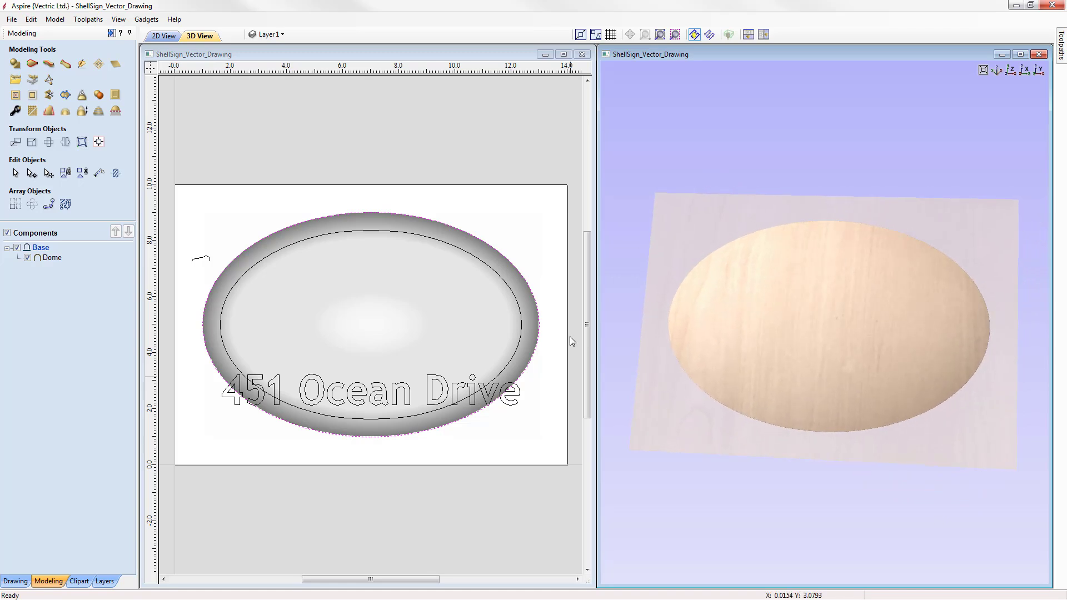
click(55, 261)
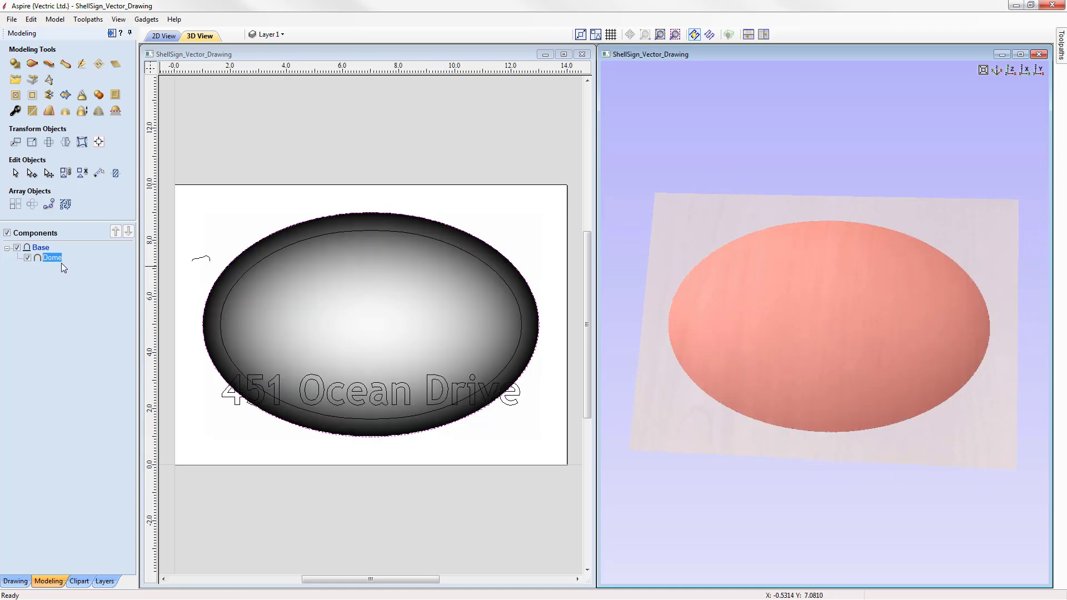
mouse_move(53, 261)
click(1010, 70)
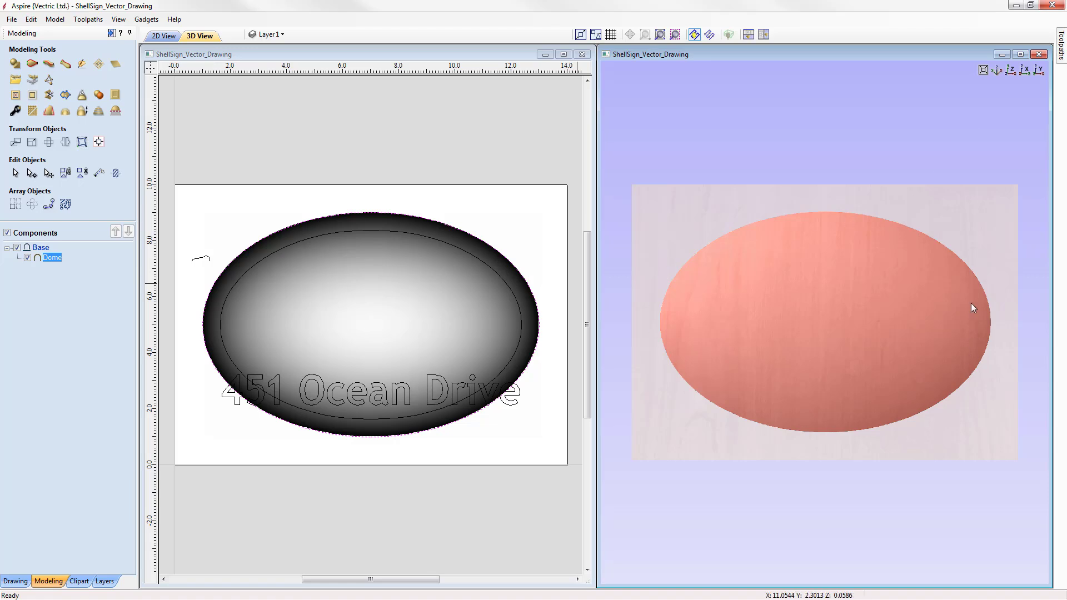
click(678, 493)
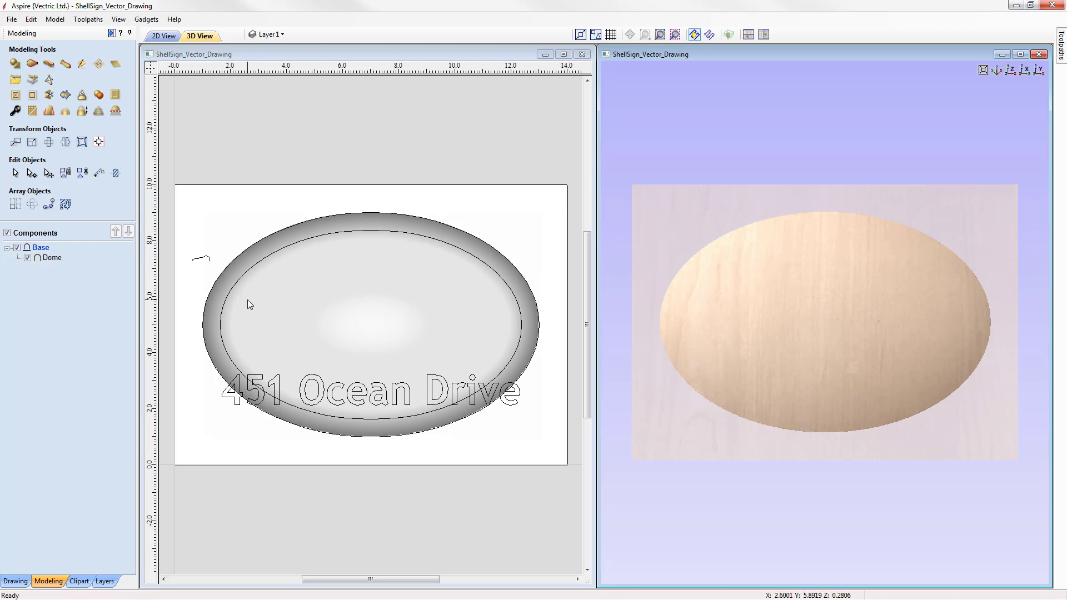
Step: Start Two Rail Sweep, use the outer and inner ellipses as drive rails, and pick the small curve as cross section
click(33, 66)
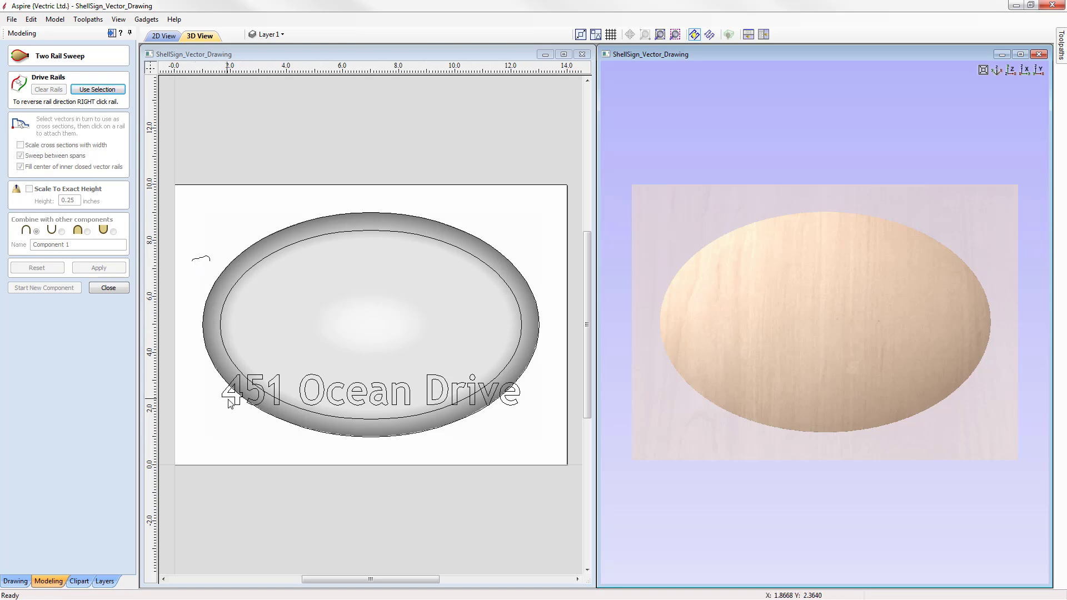
click(372, 213)
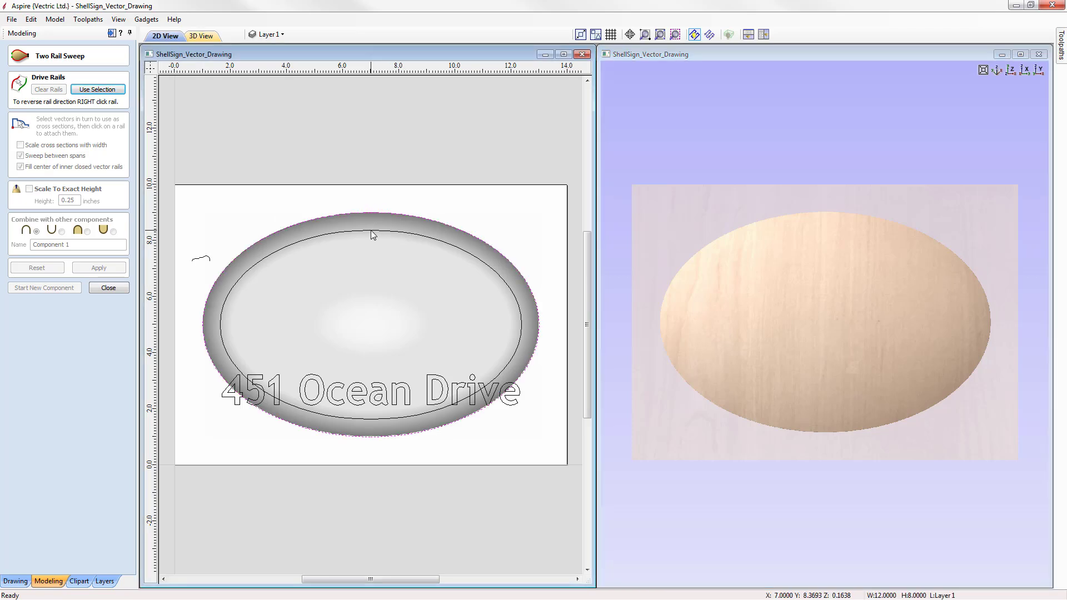
shift+click(368, 230)
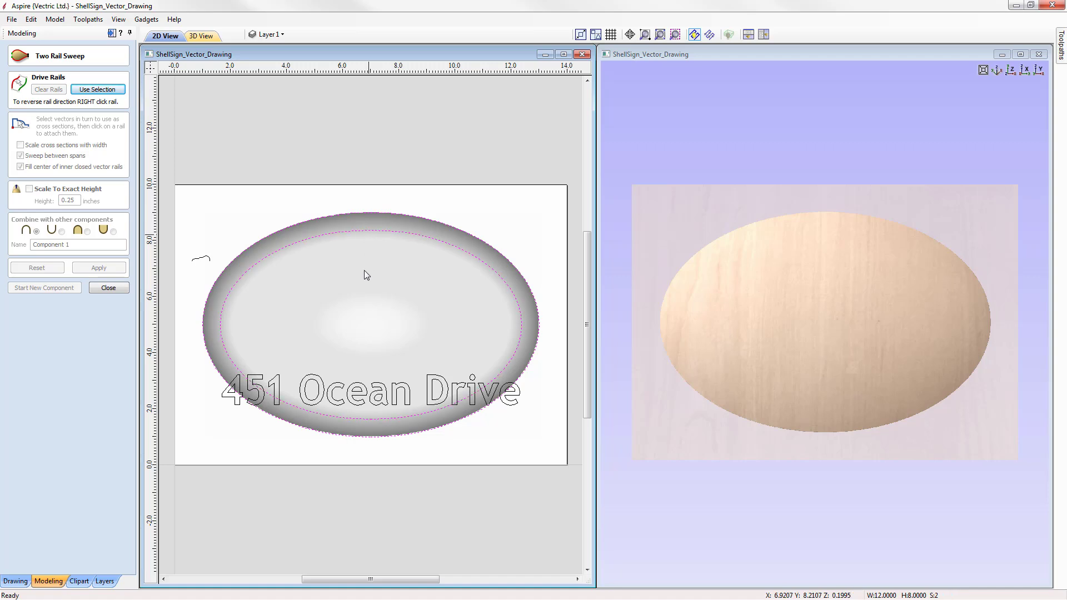
click(96, 91)
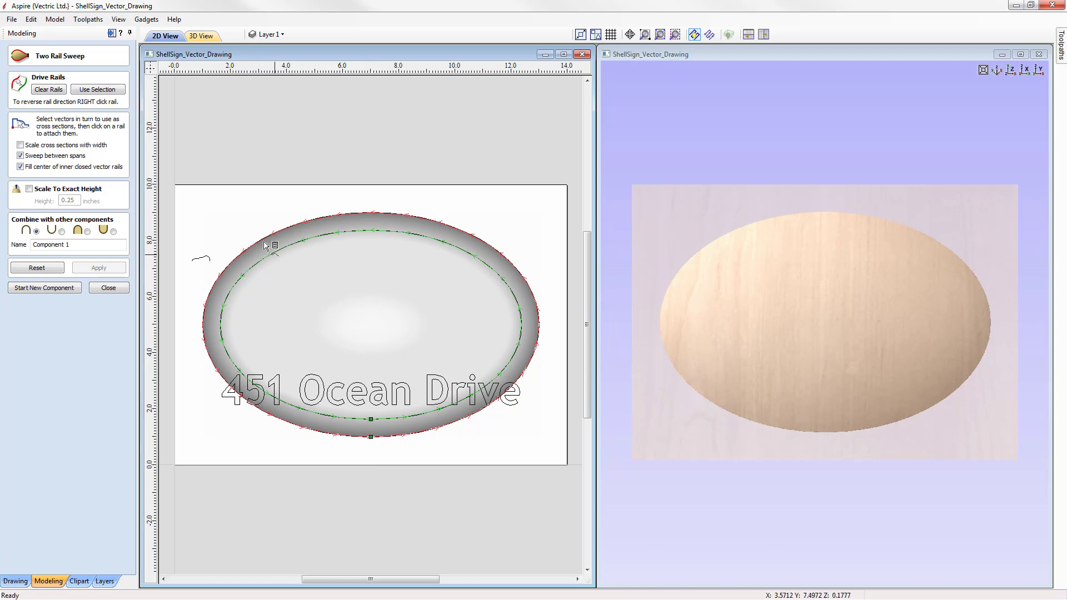
click(200, 261)
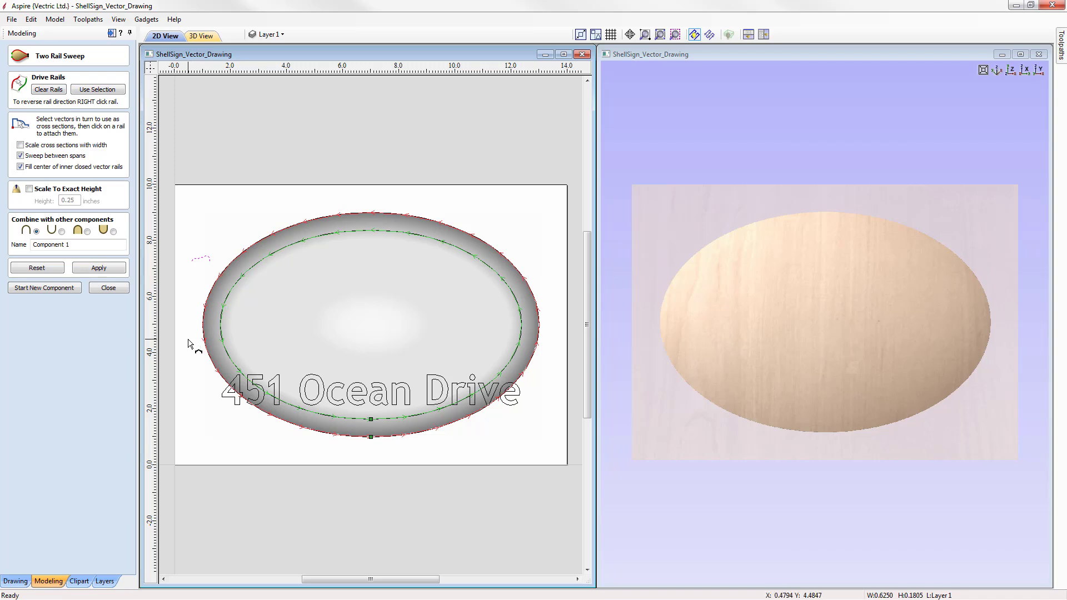
Step: Turn off Sweep between spans, name the component Border and apply the sweep
click(20, 155)
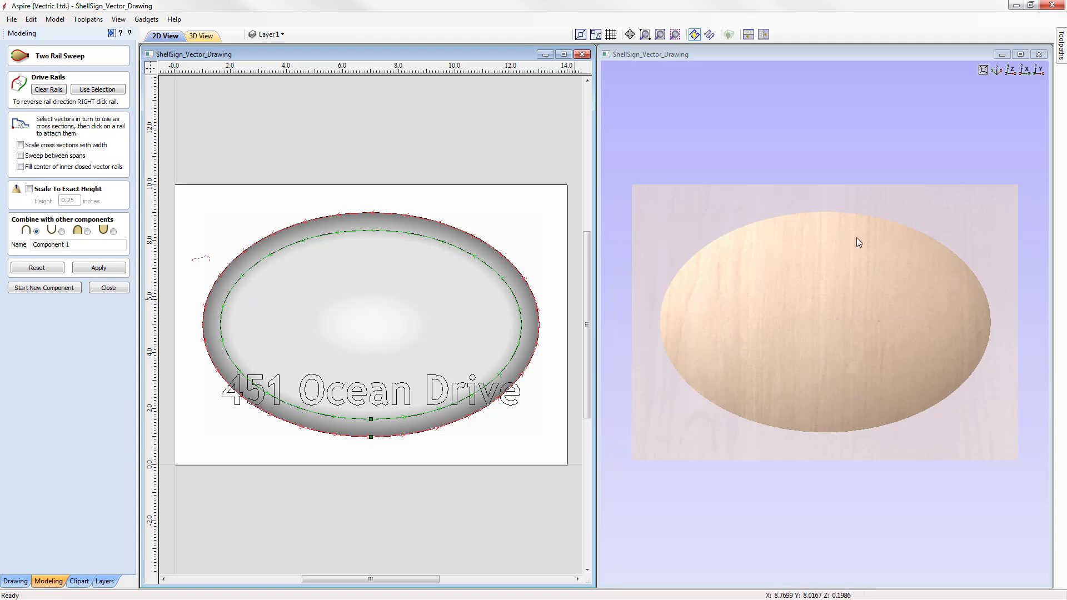
click(74, 247)
key(ctrl+a)
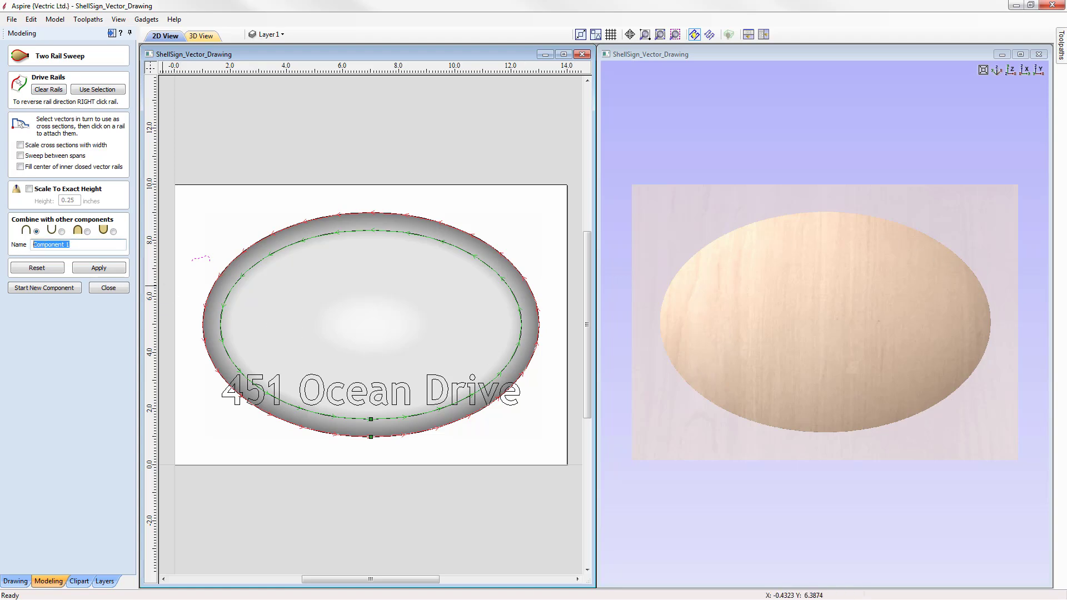
text(Border)
click(99, 268)
drag(913, 464, 800, 358)
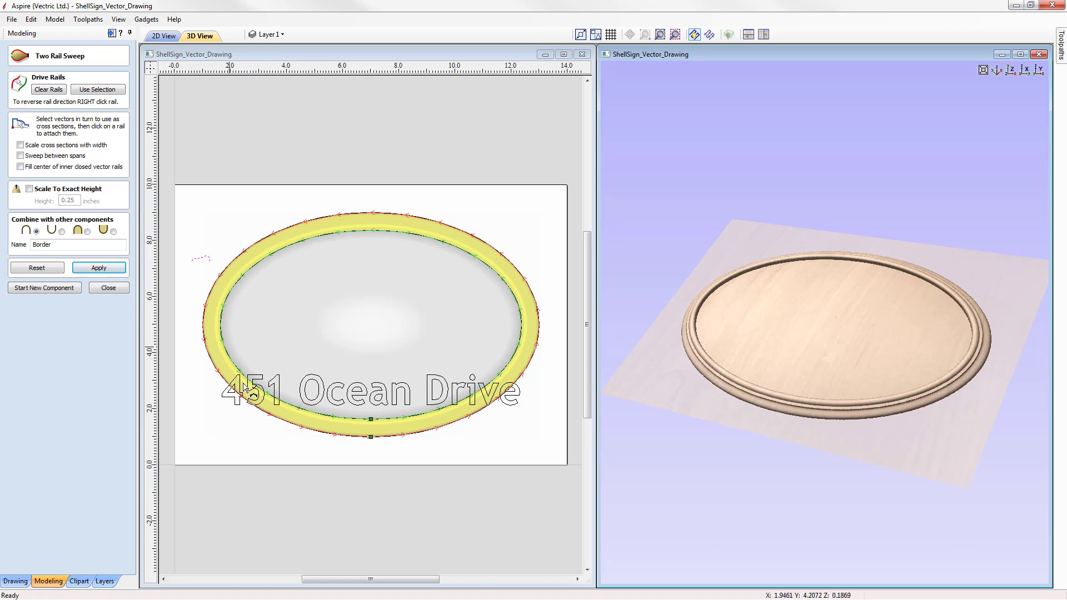
Step: Inspect the swept border from an orbited and top view, then close Two Rail Sweep
drag(716, 356, 844, 367)
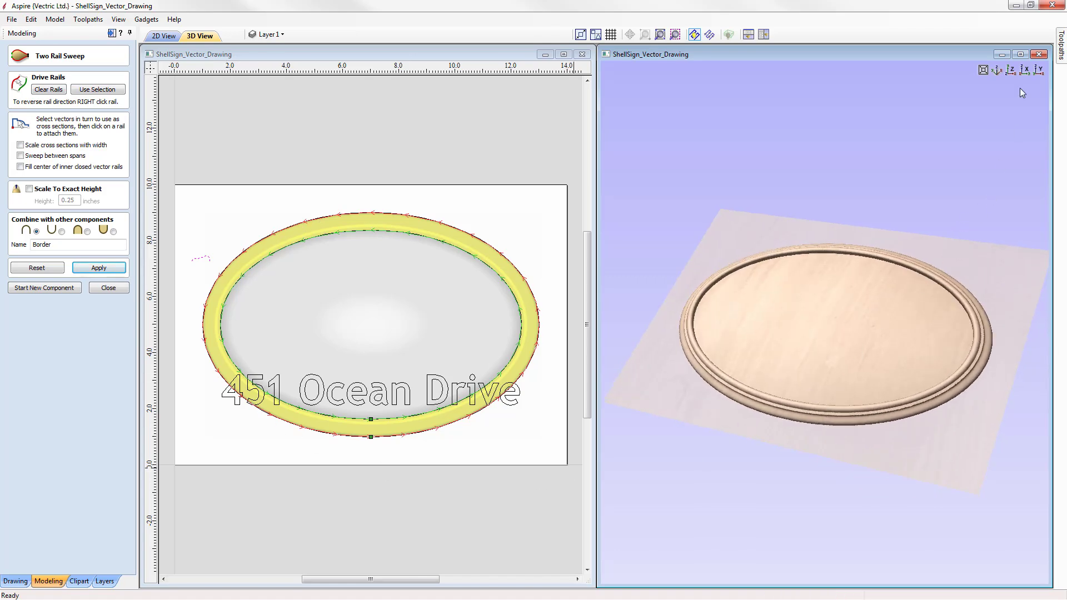
click(1012, 70)
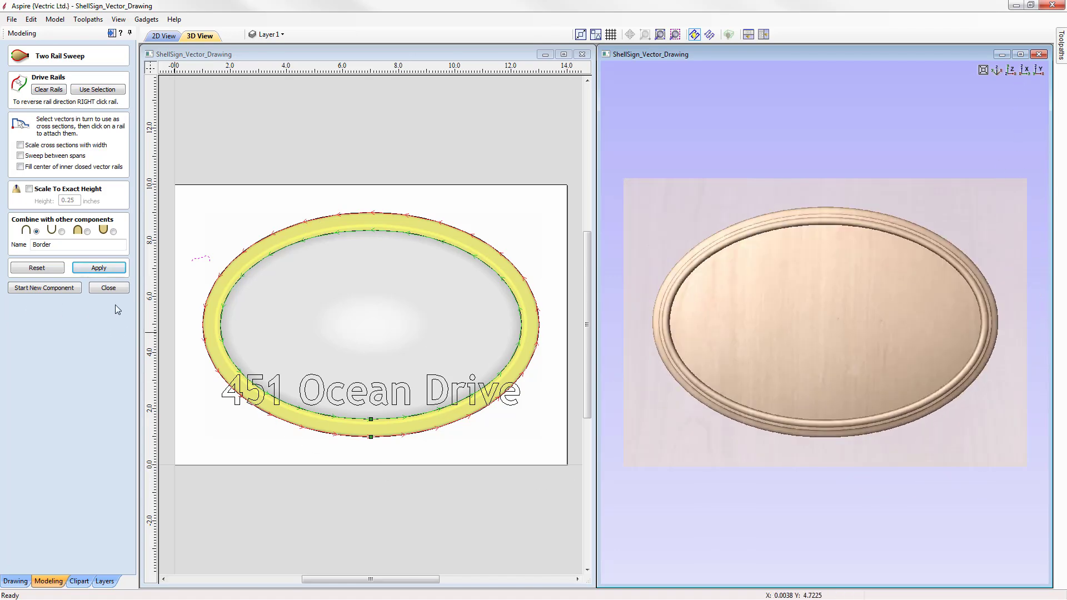
click(109, 288)
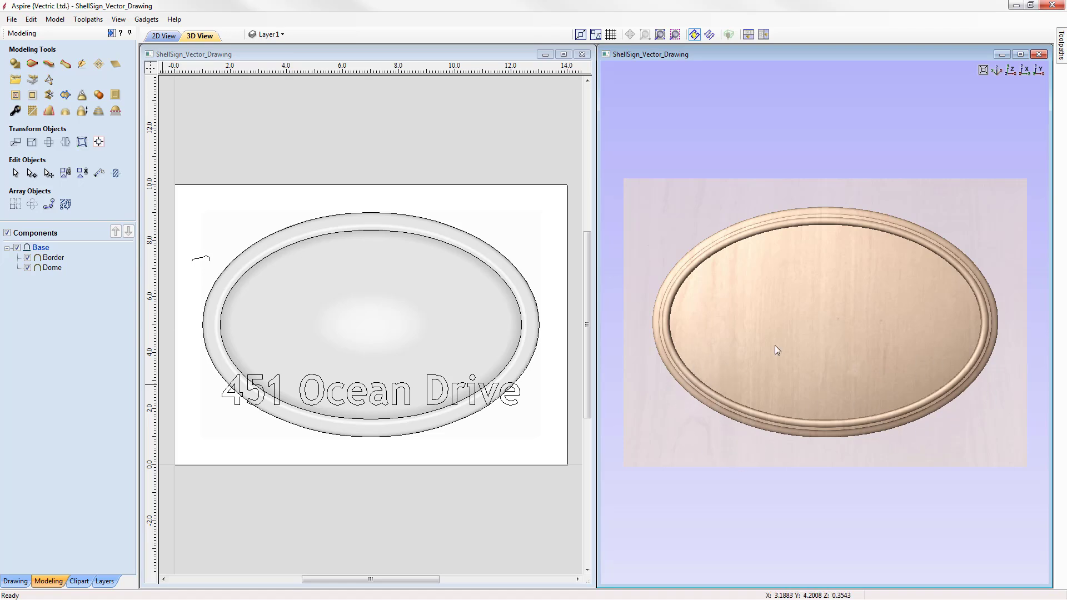
Step: Insert a new component level above Base and rename it Banner
right_click(40, 249)
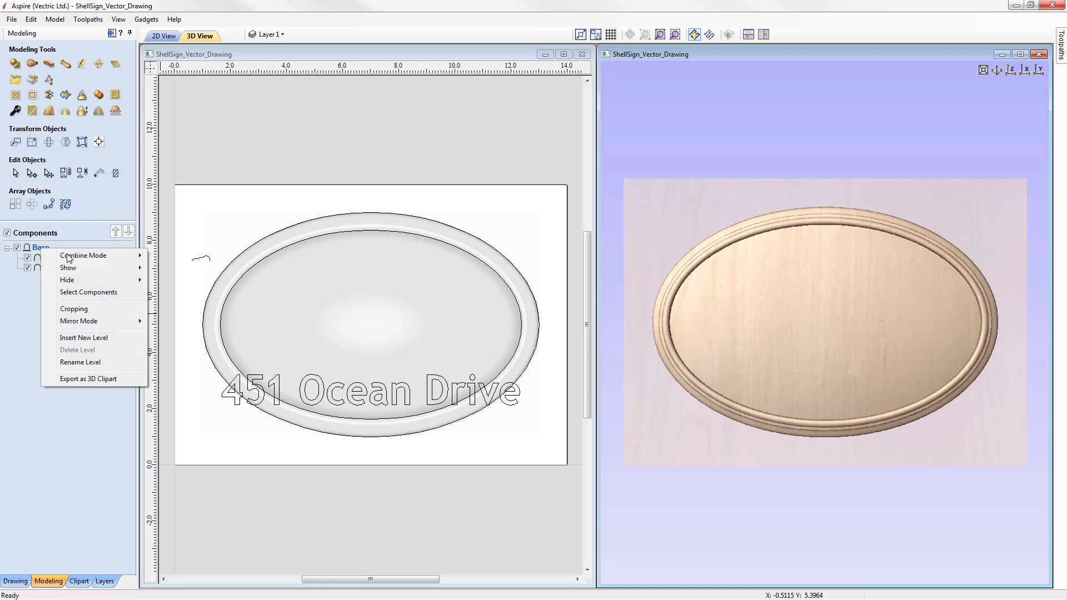
click(108, 339)
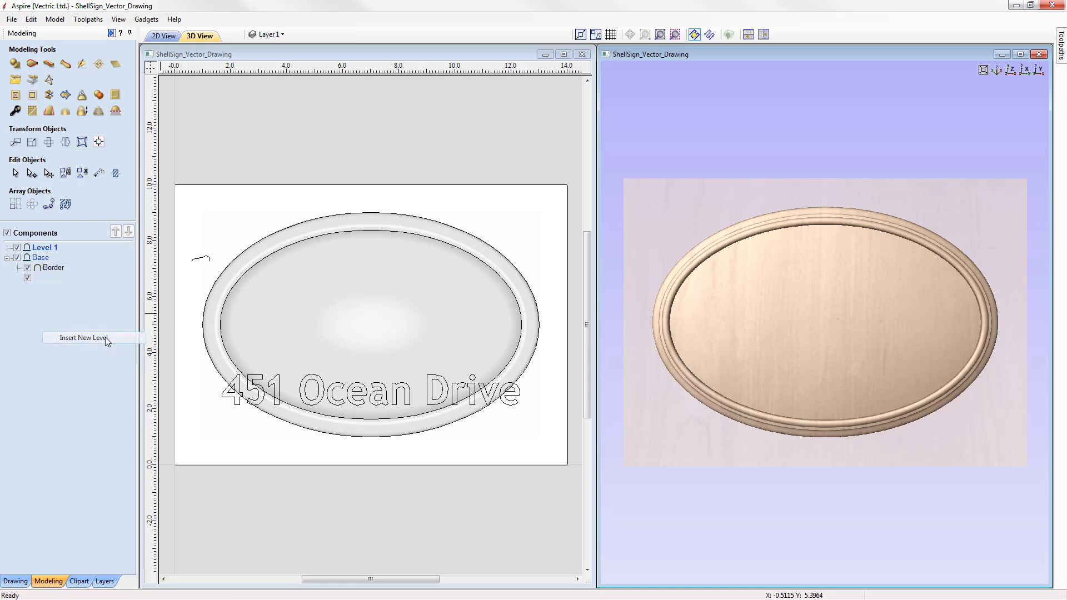
right_click(44, 250)
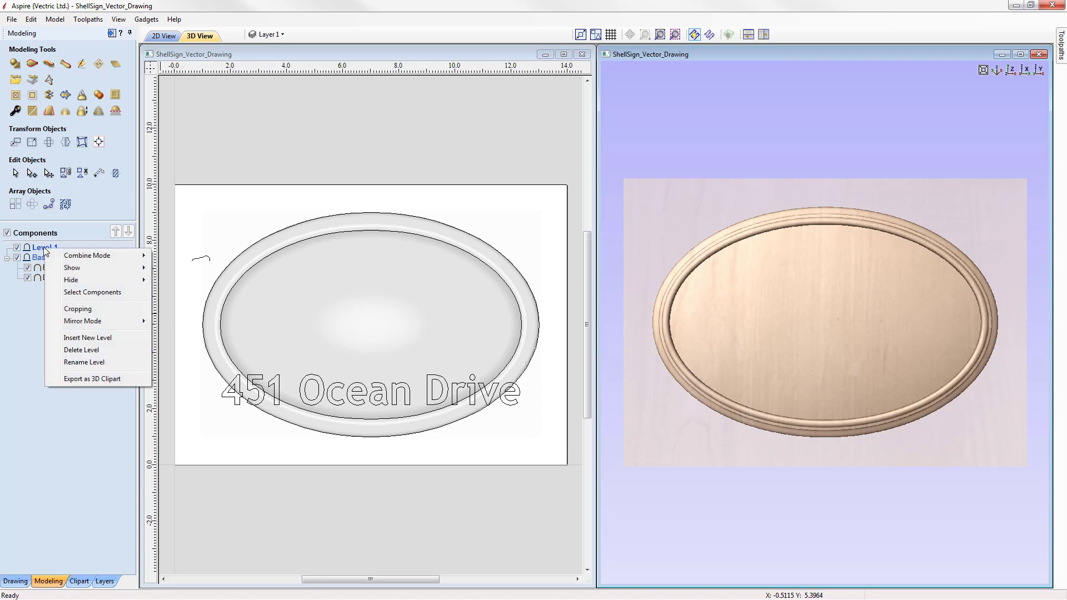
click(101, 363)
text(Banner)
key(Return)
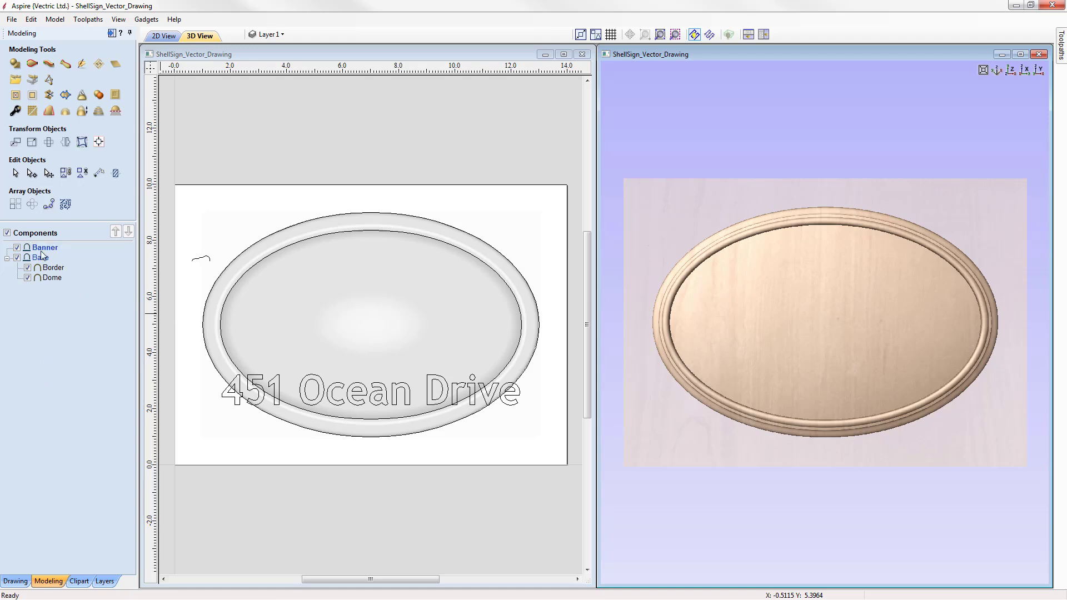
Step: Set the Banner level's combine mode to Merge
mouse_move(39, 248)
right_click(42, 252)
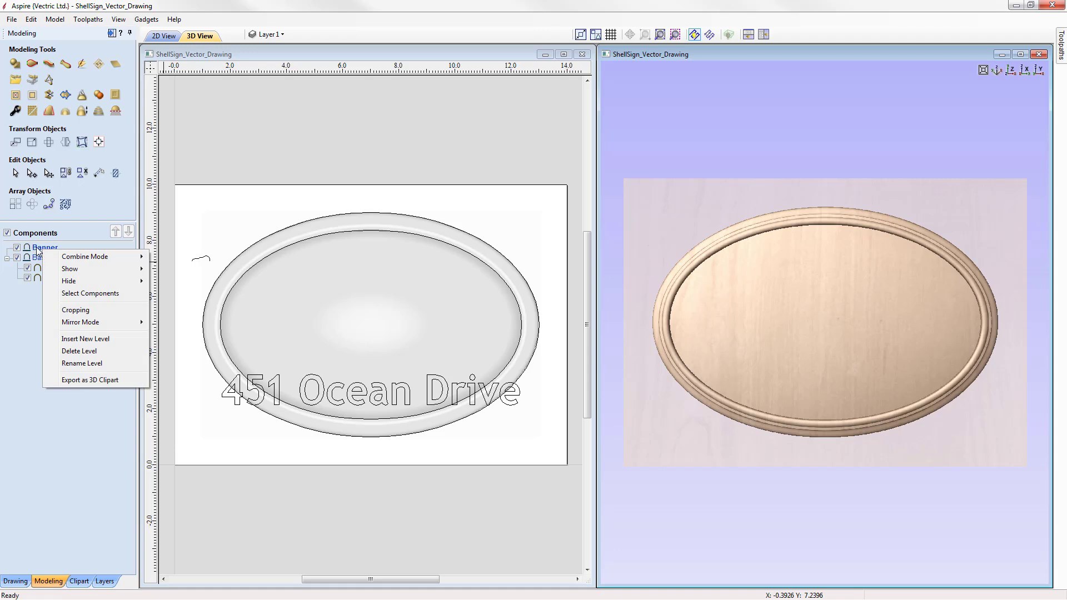
mouse_move(95, 257)
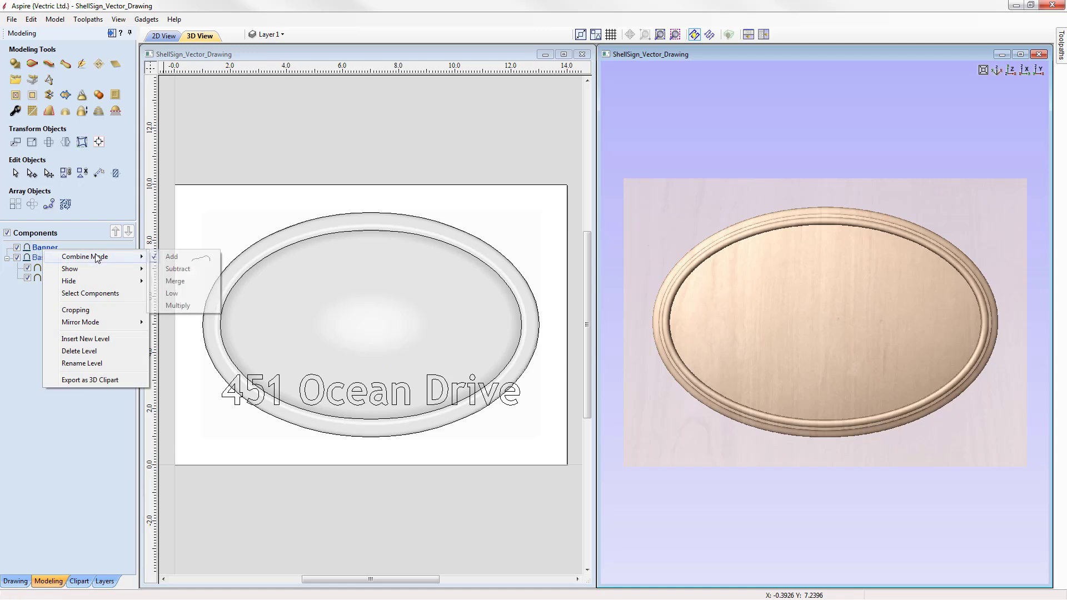
click(175, 281)
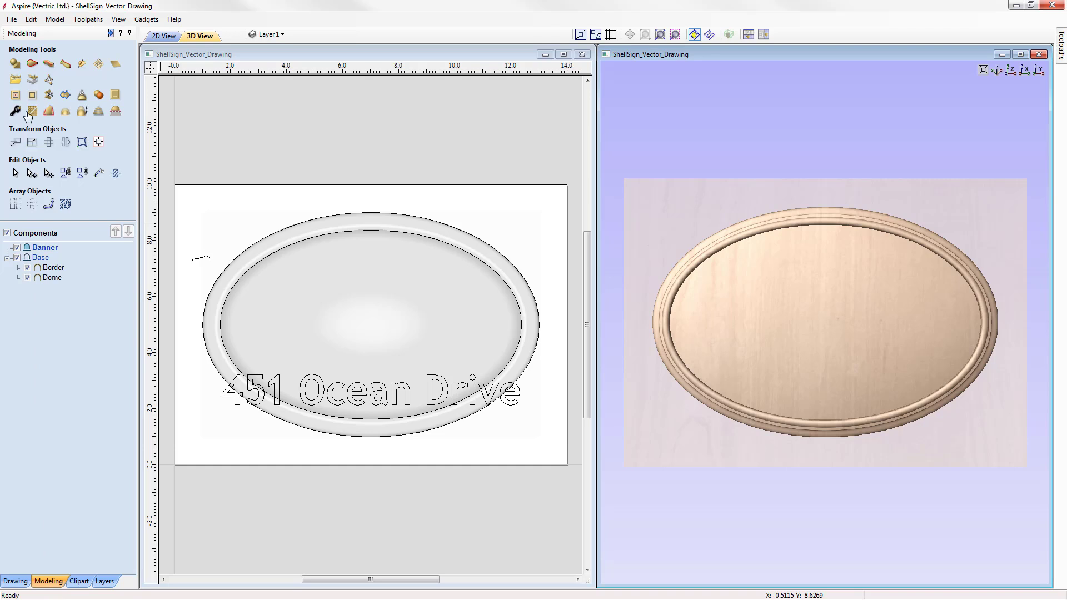
Step: Import the Banner_11-50414-A.3dClip component into the model
click(15, 81)
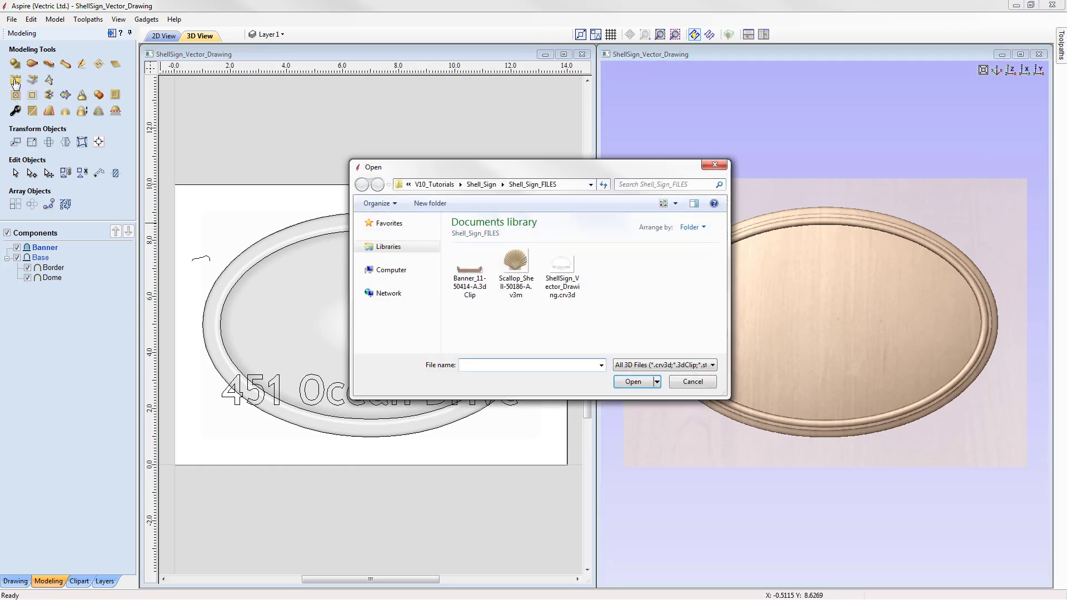
click(472, 298)
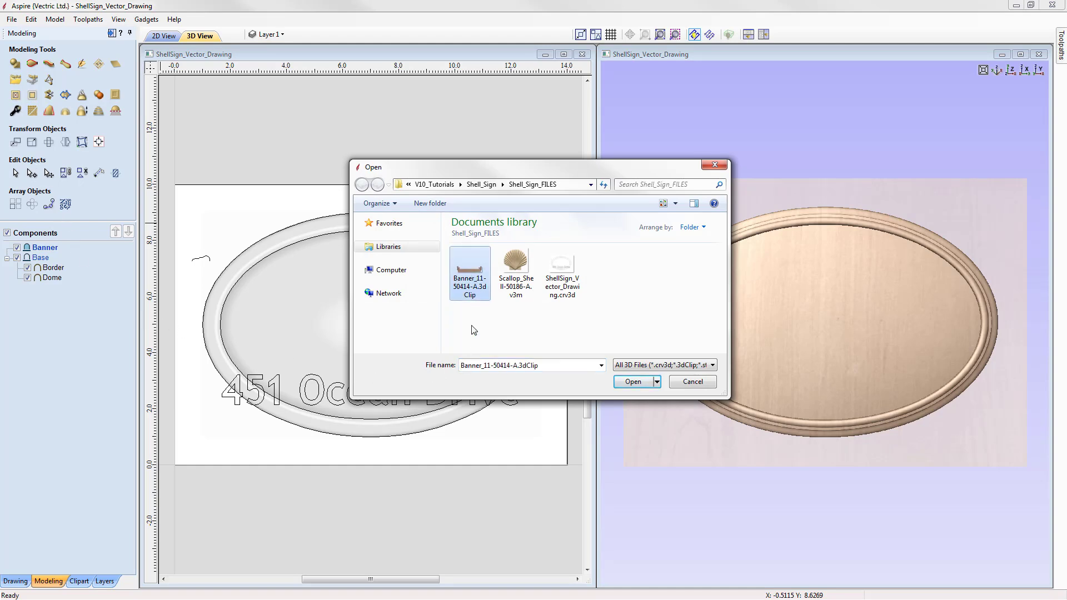
click(633, 389)
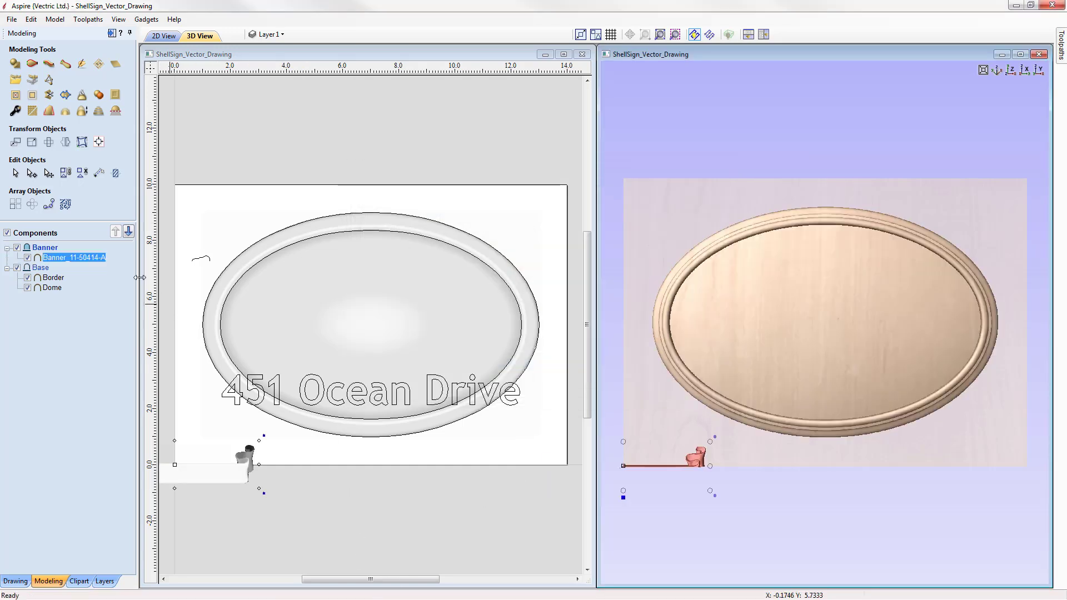
Step: Rename the imported component to Banner
mouse_move(101, 262)
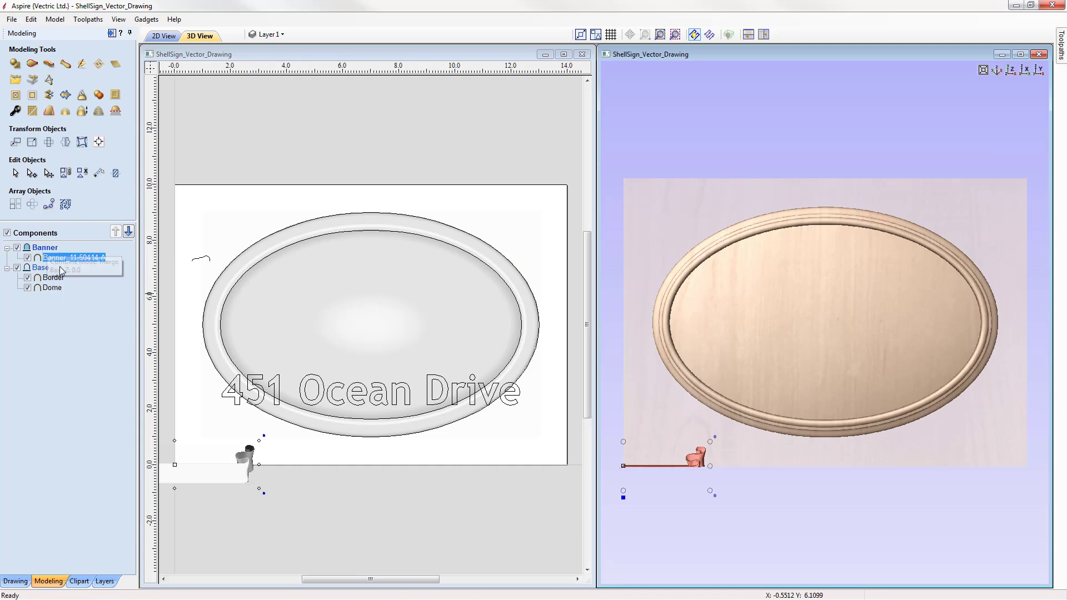
mouse_move(66, 263)
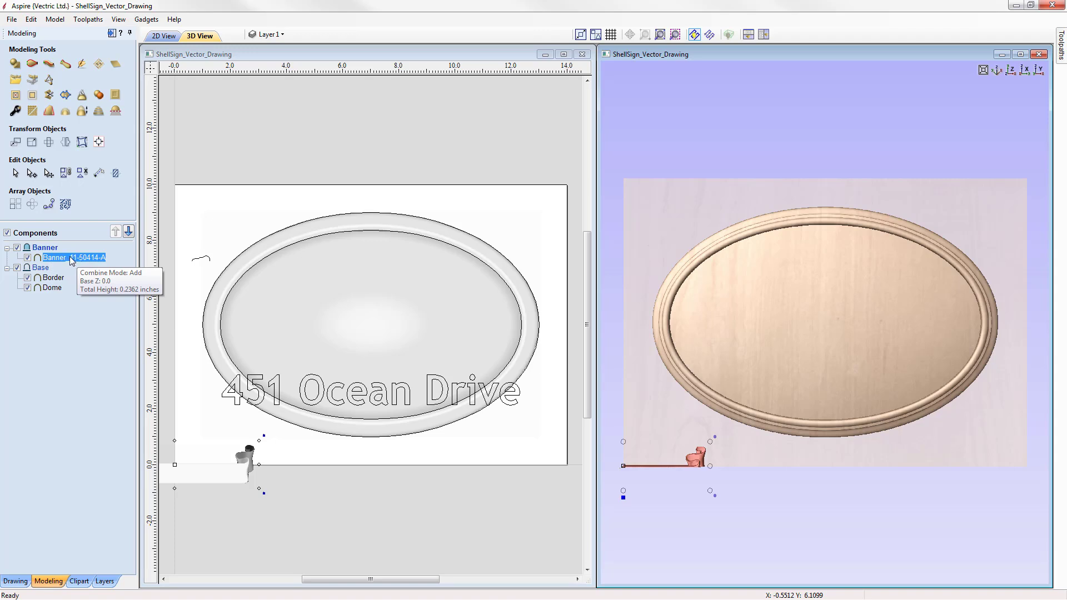
right_click(73, 260)
click(97, 363)
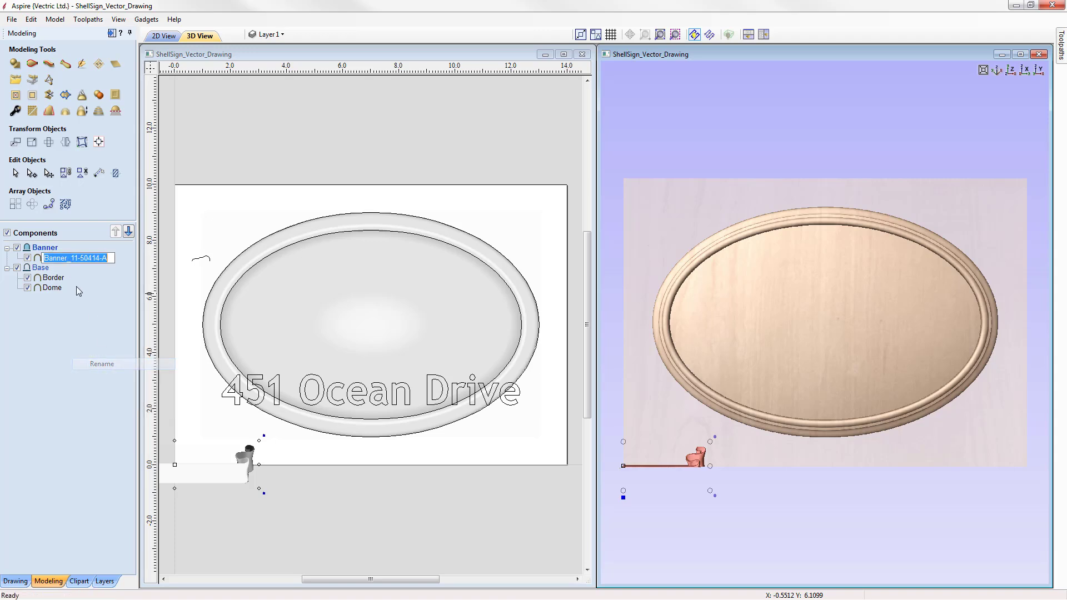
drag(68, 258, 107, 260)
key(BackSpace)
key(Return)
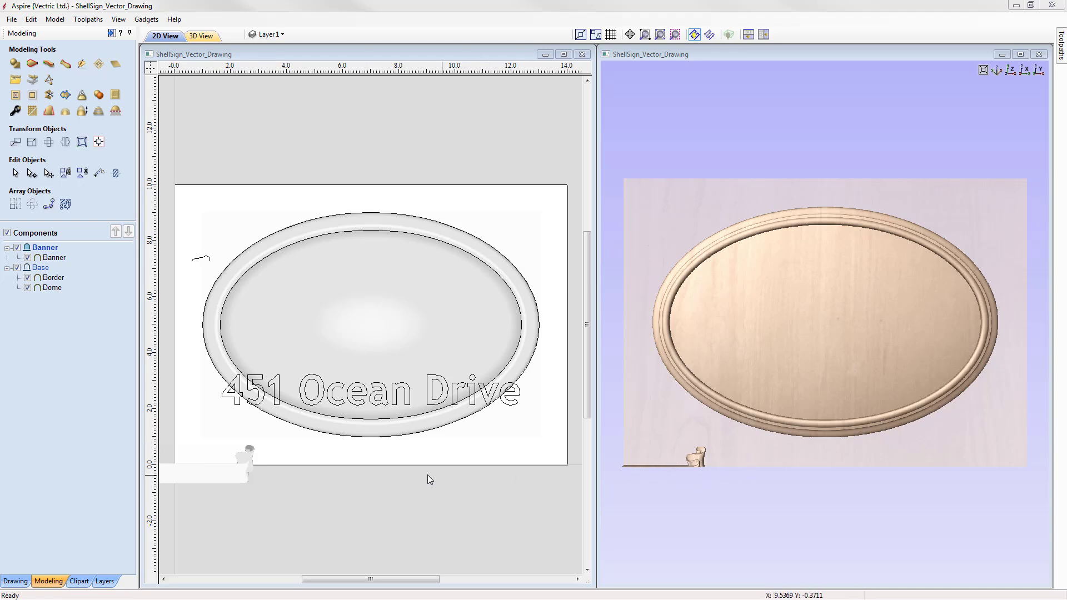
Step: Select the banner and centre it on the material with the alignment tools
click(238, 472)
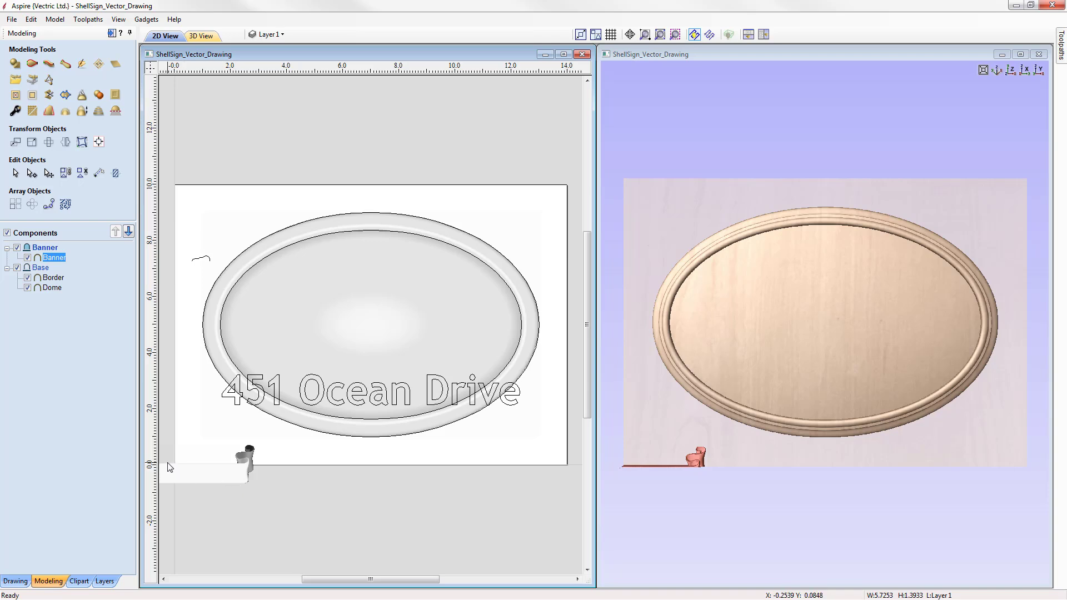
click(212, 477)
click(99, 143)
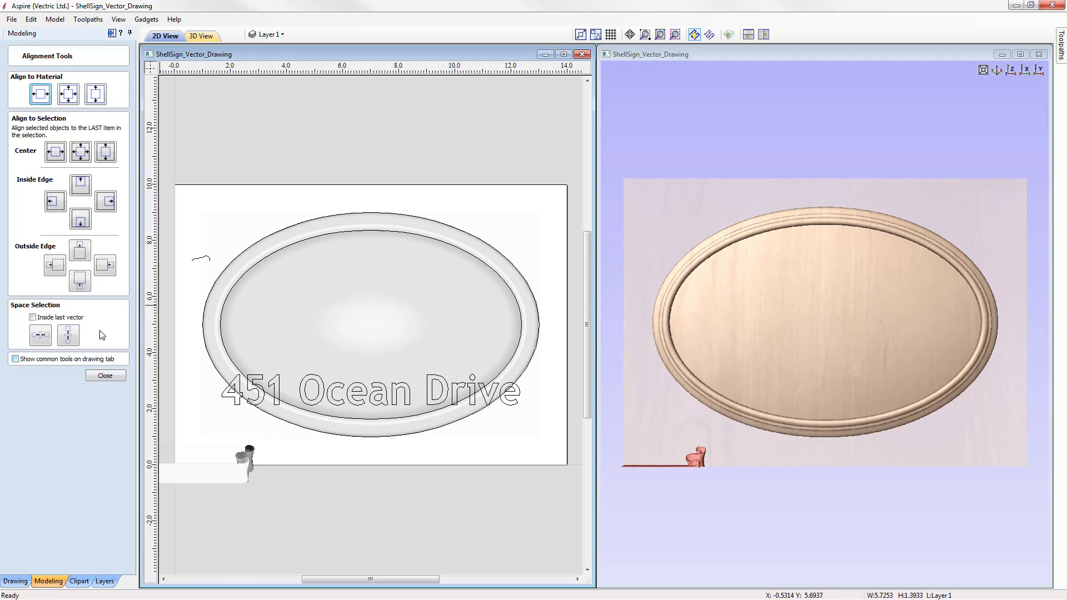
click(68, 95)
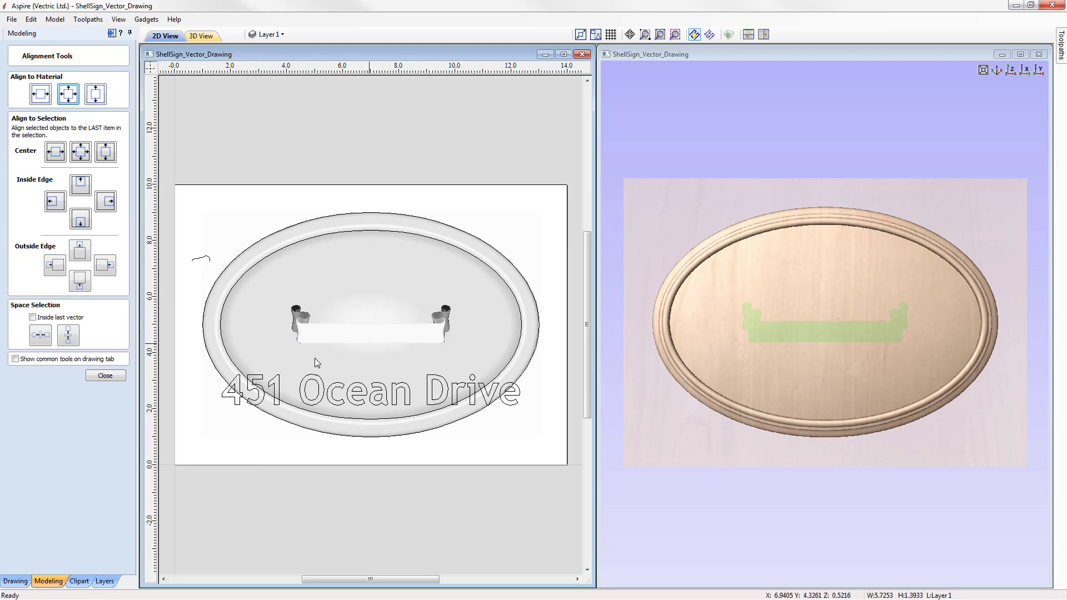
click(105, 377)
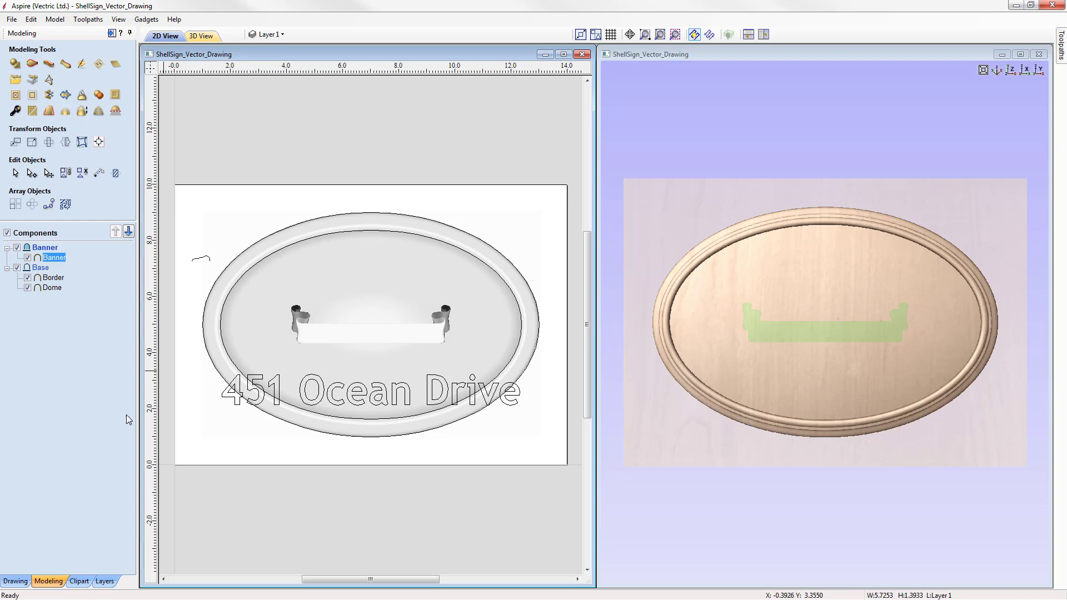
Step: Scale the banner to a width of 13 inches with XY linked and Auto Scale Z on
click(348, 339)
click(32, 143)
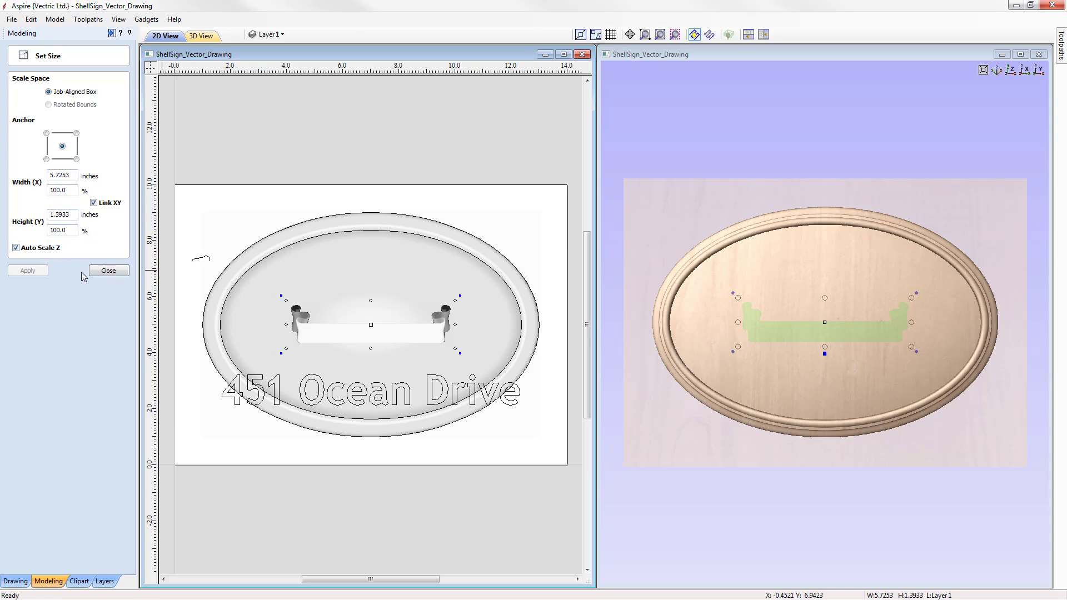
drag(72, 172, 48, 172)
text(13)
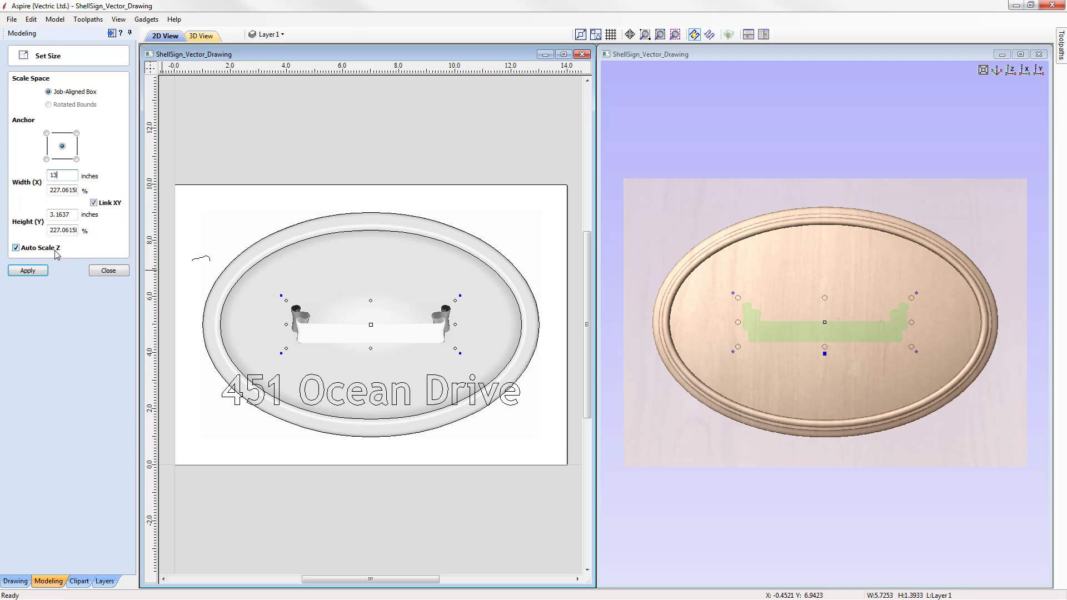
click(27, 270)
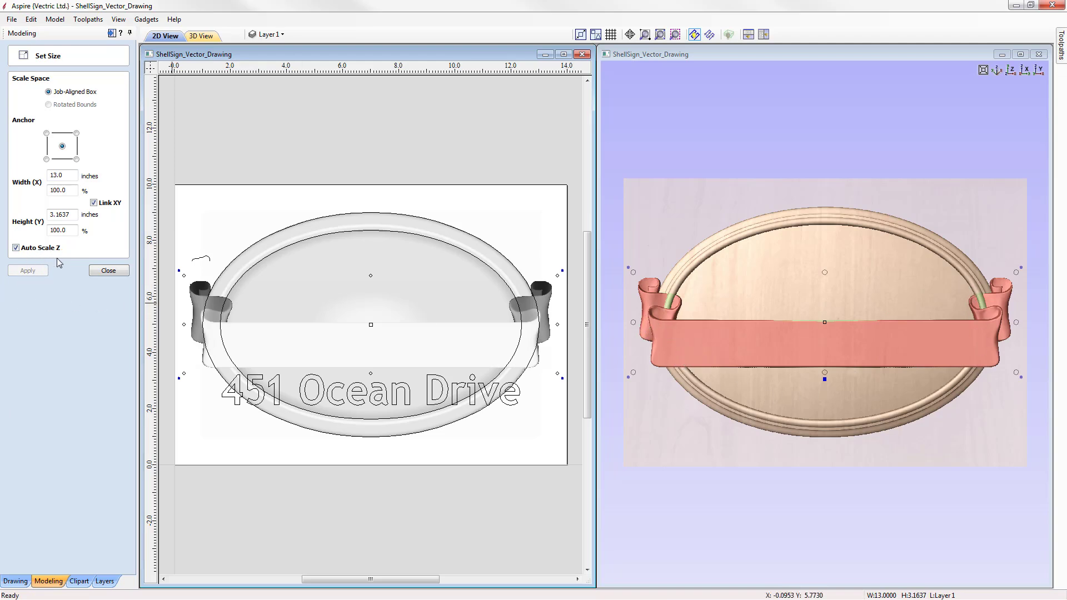
click(106, 271)
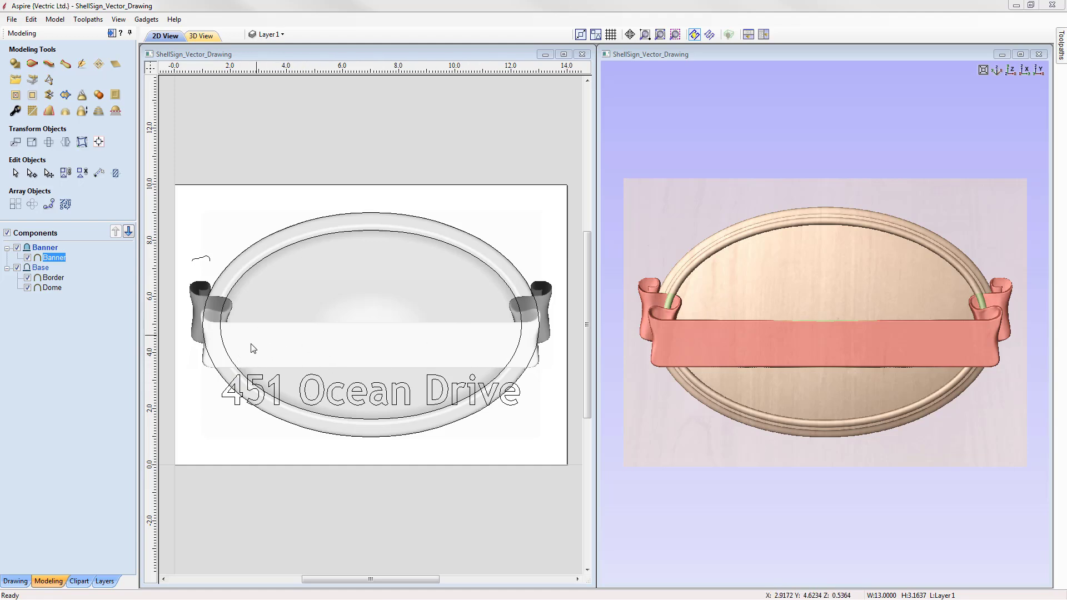
Step: Move the banner down 1.6 inches using a relative move
click(318, 350)
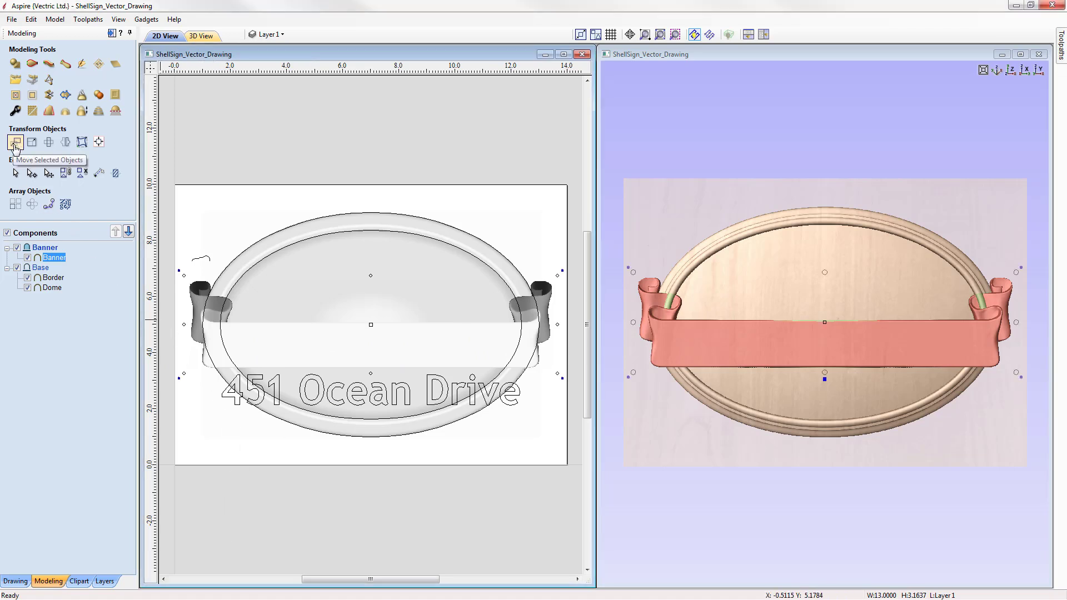
click(15, 143)
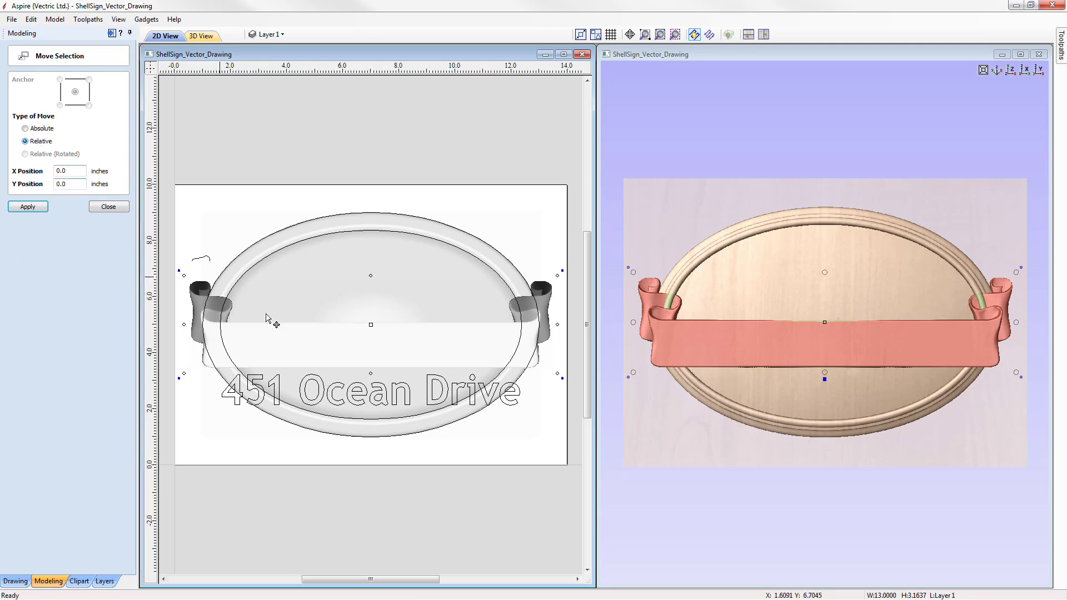
click(25, 129)
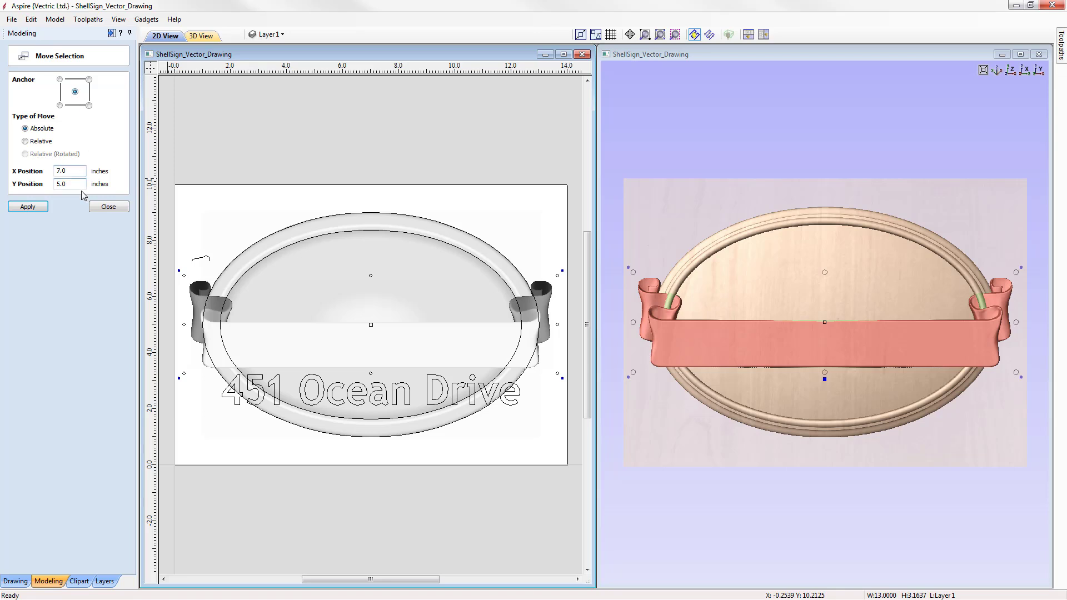
click(26, 141)
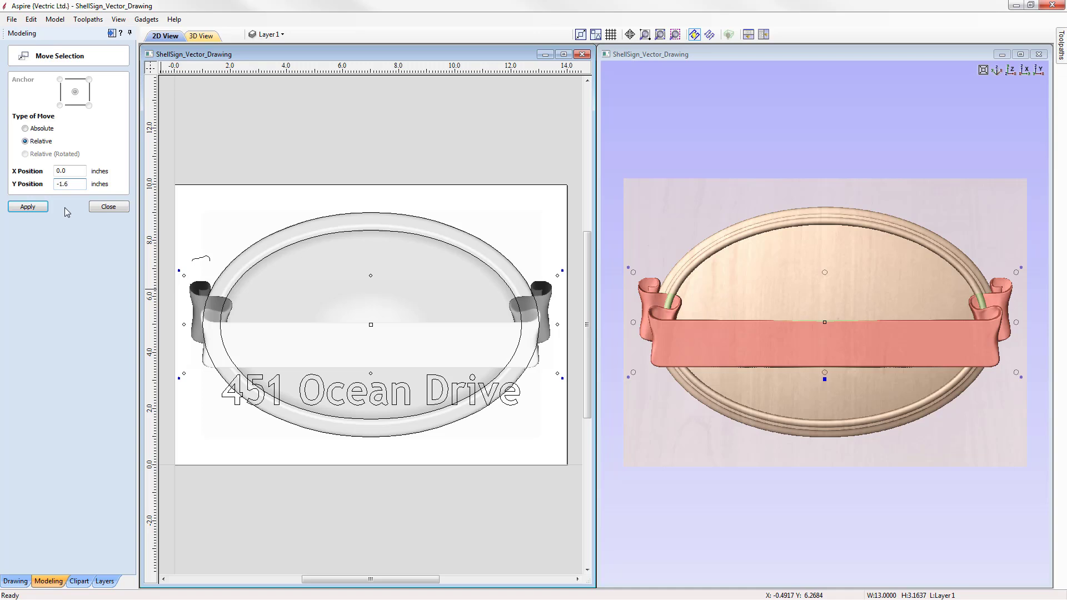
click(31, 207)
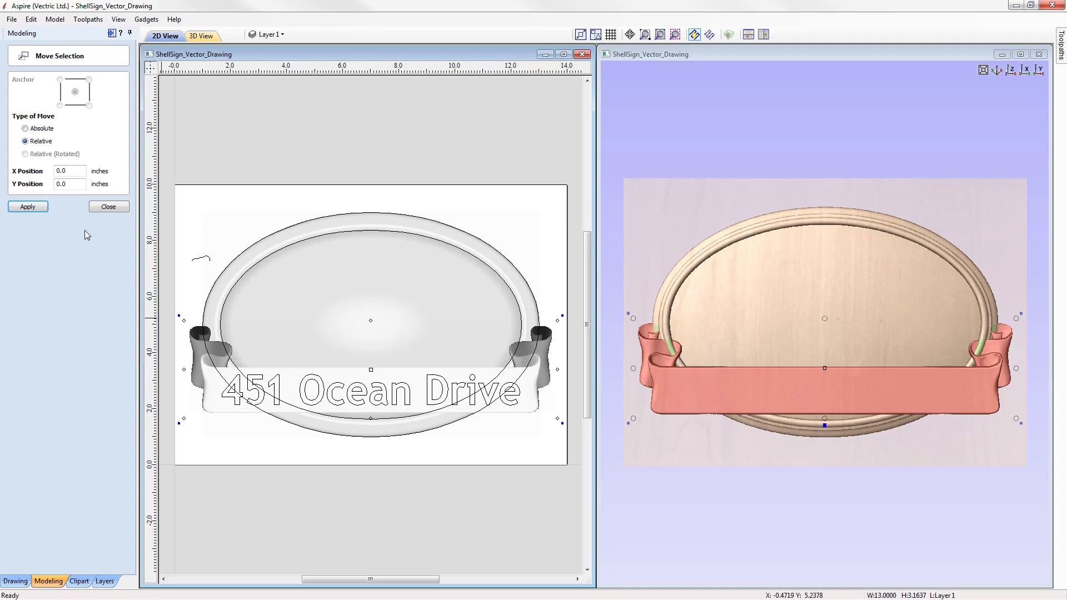
click(107, 208)
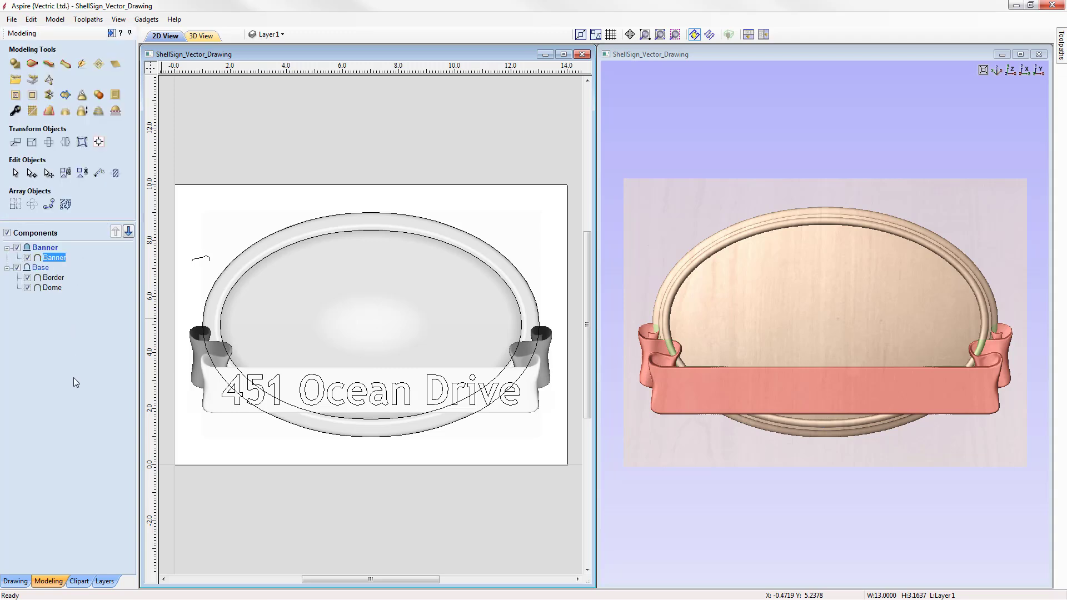
Step: Open the banner's component properties and set its base height to 0.15 inches
click(1020, 54)
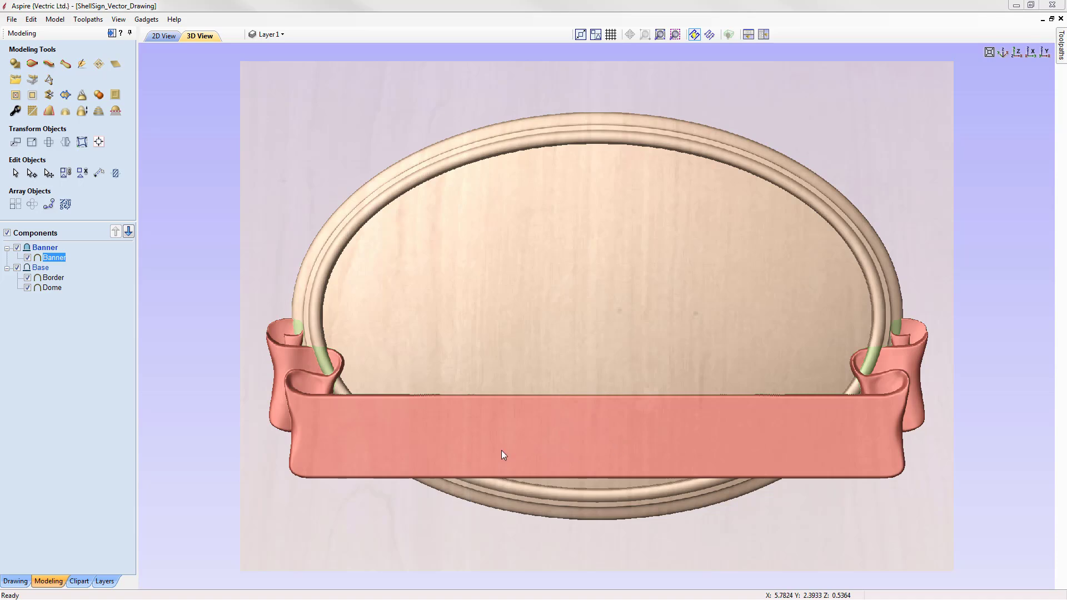
click(598, 445)
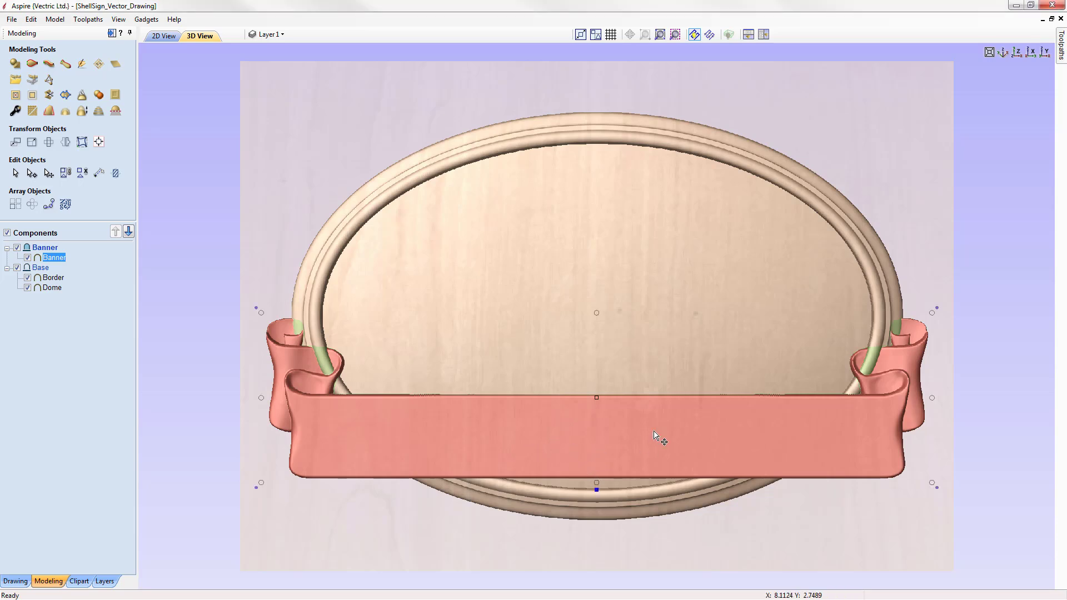
double_click(596, 489)
drag(661, 459, 230, 85)
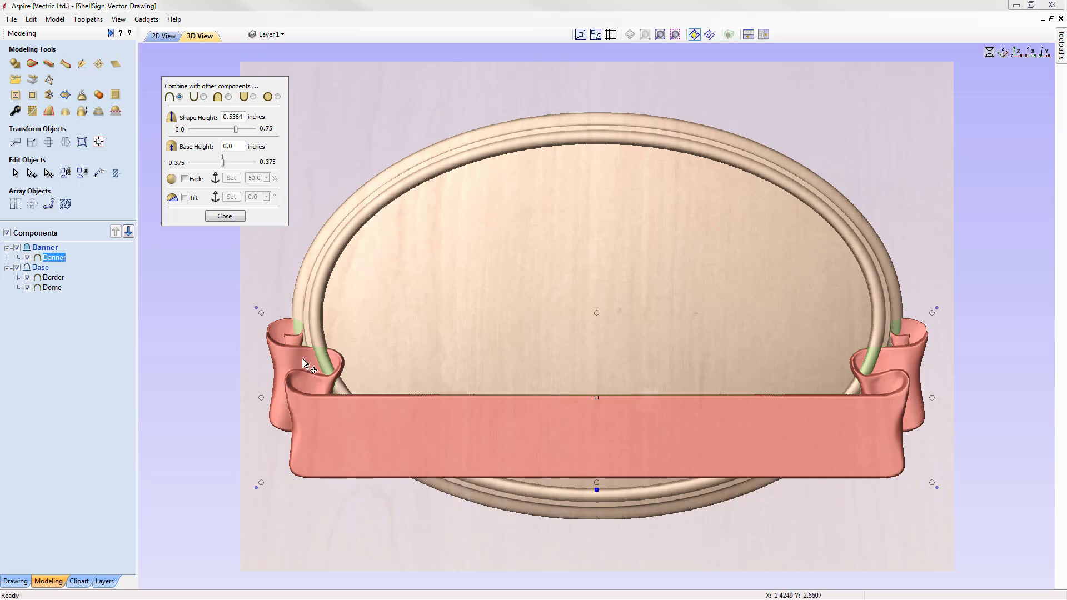
click(239, 161)
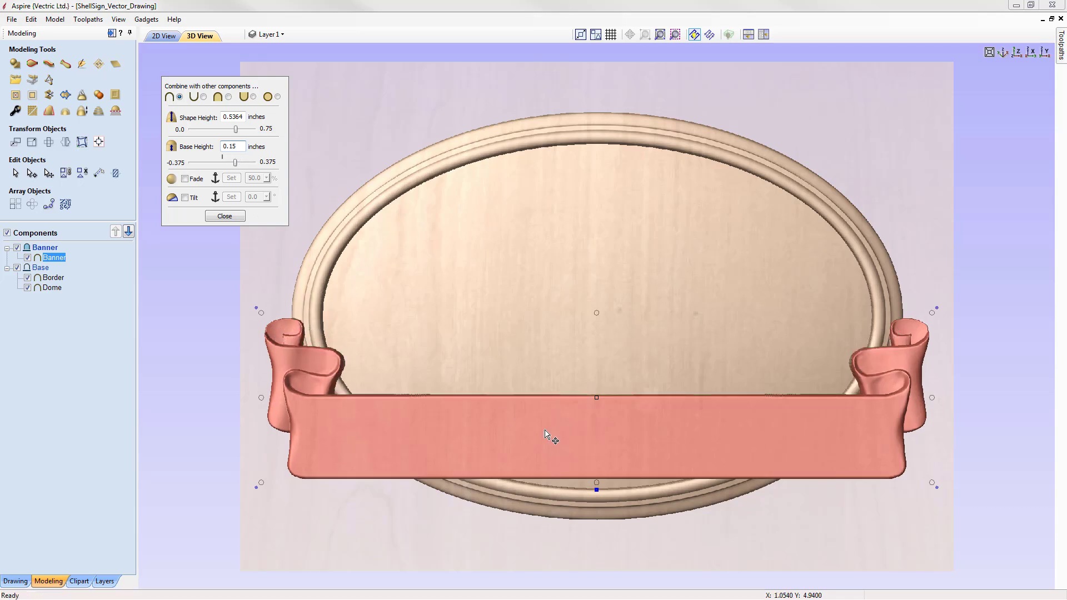
Step: Set the banner's shape height to 0.4 inches and close its component properties
drag(947, 556, 868, 497)
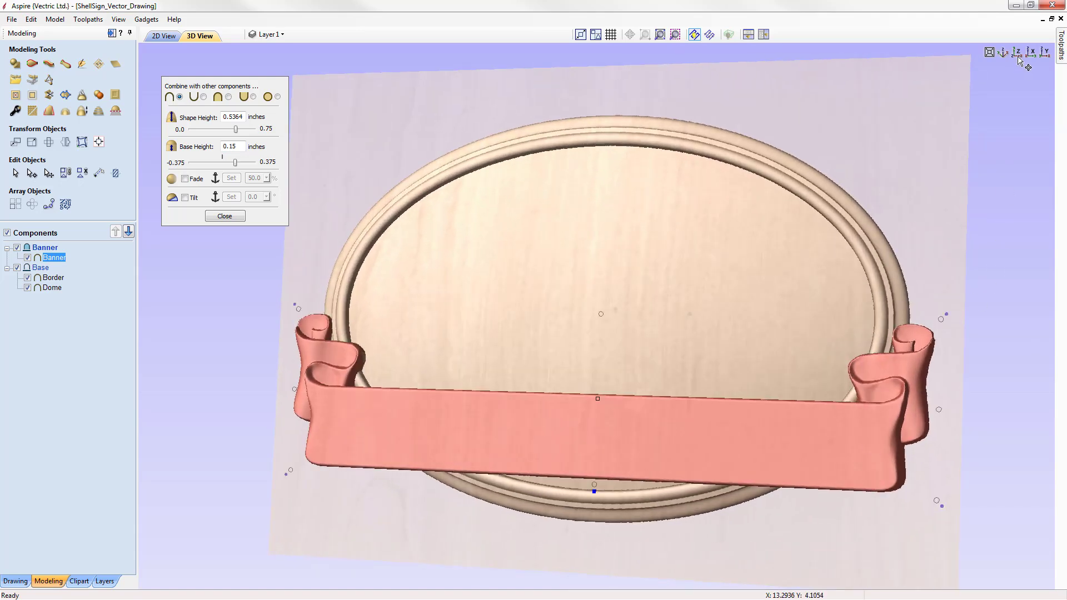
click(1016, 54)
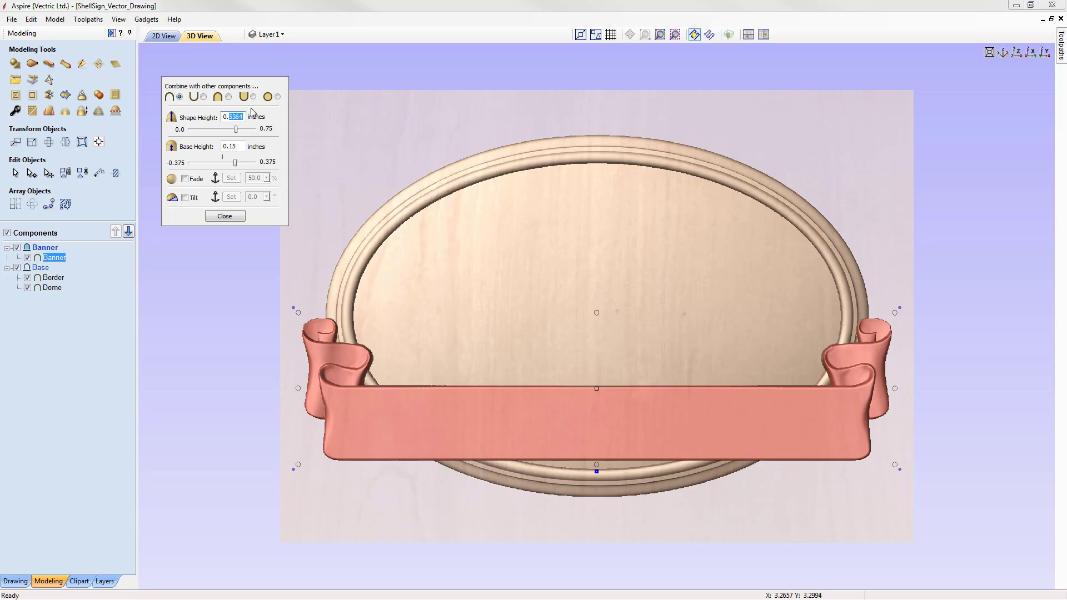
key(Return)
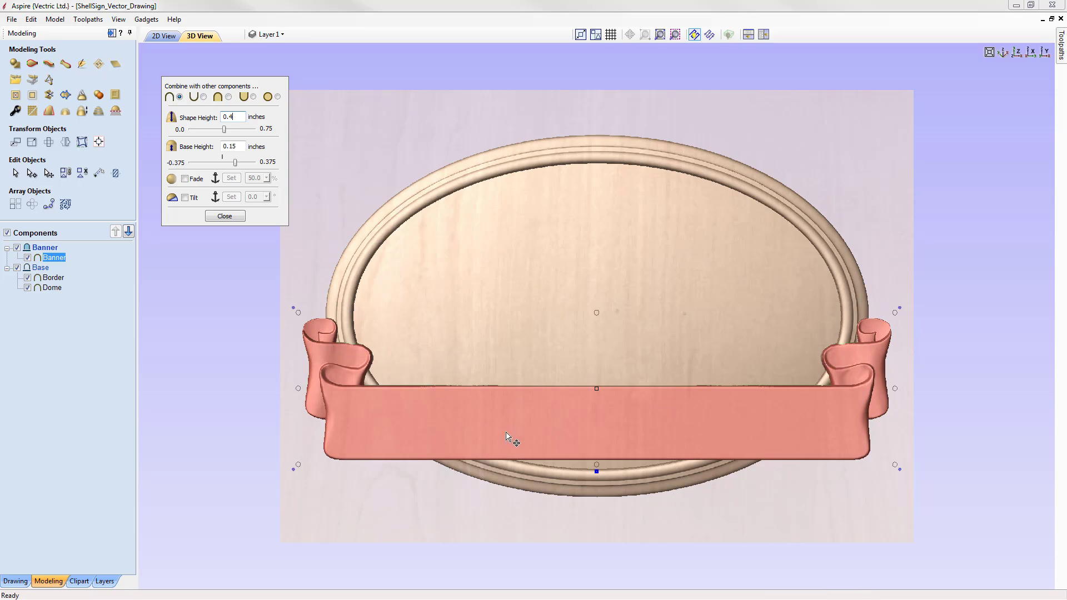
mouse_move(724, 508)
mouse_down()
mouse_move(576, 400)
mouse_move(522, 318)
mouse_move(430, 322)
mouse_move(406, 314)
mouse_move(398, 286)
mouse_move(418, 320)
mouse_move(525, 396)
mouse_move(591, 498)
mouse_move(716, 507)
mouse_up()
click(1018, 53)
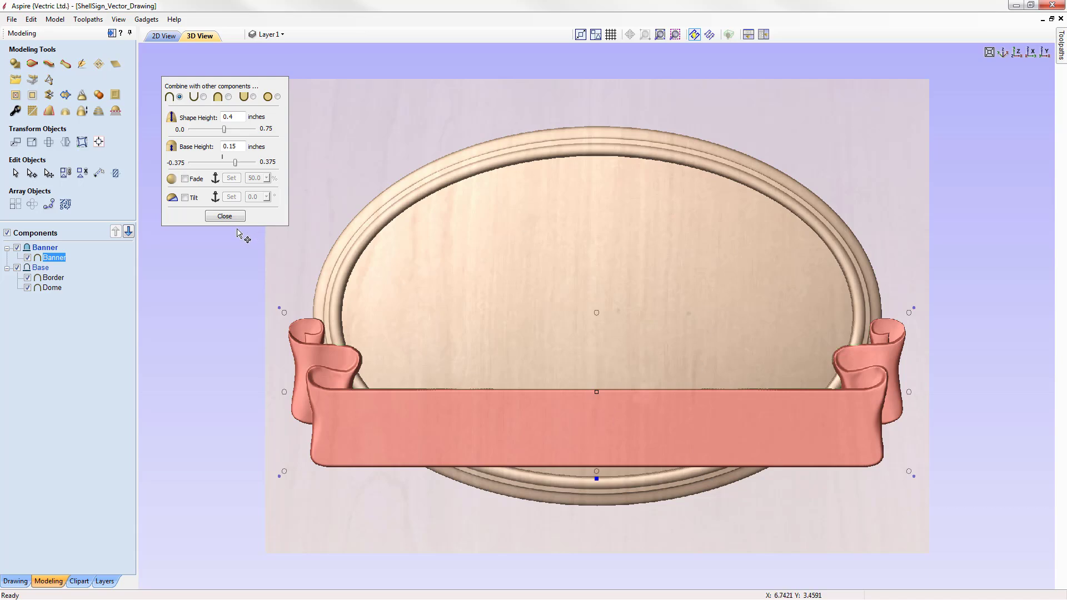
click(226, 217)
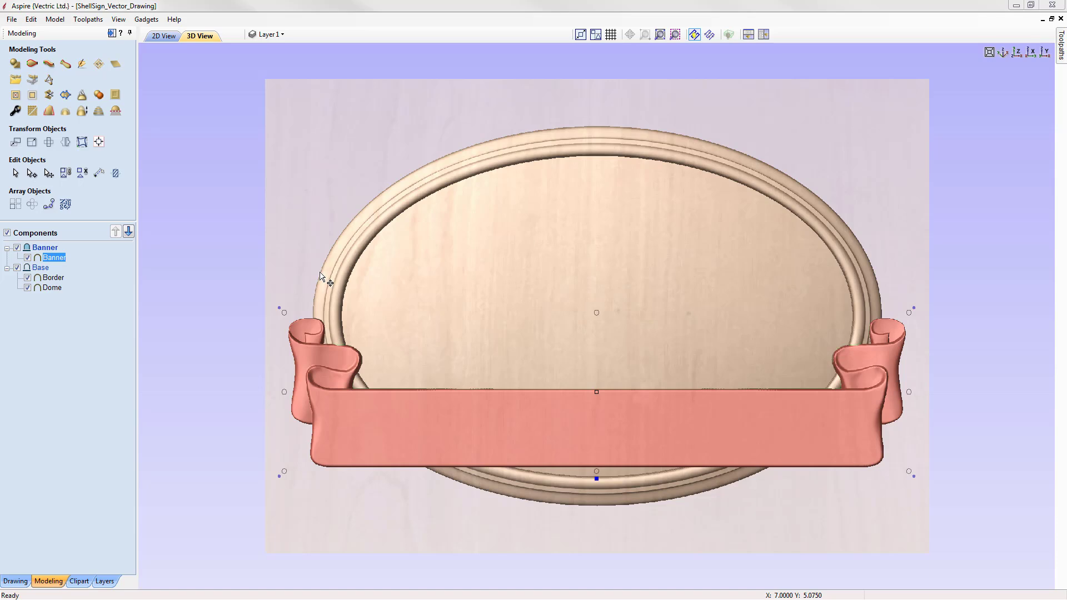
Step: Insert a new component level above the banner and rename it Details
right_click(45, 252)
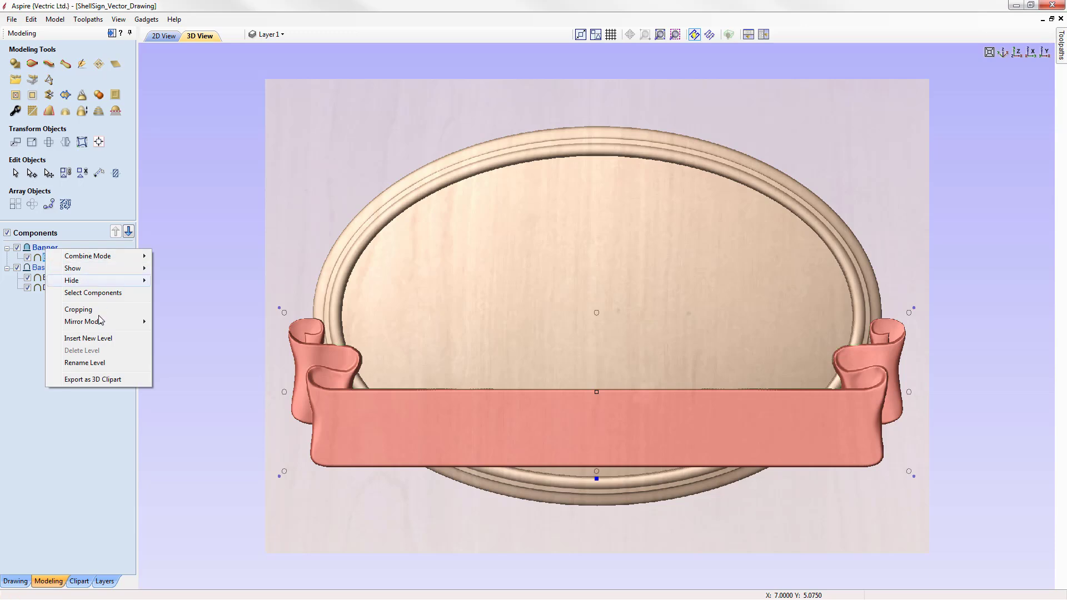
click(91, 339)
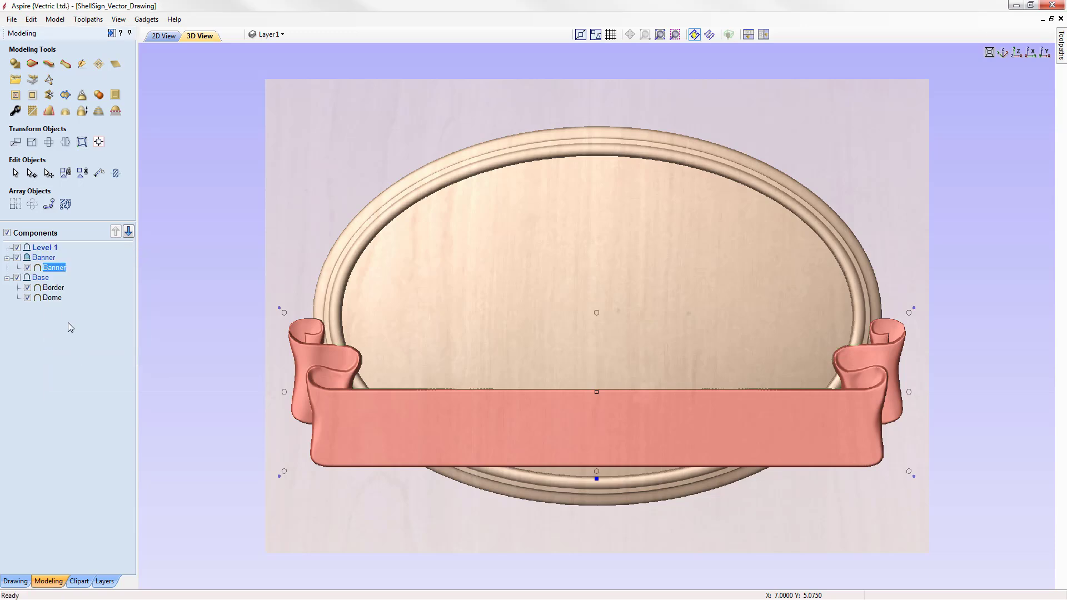
right_click(46, 252)
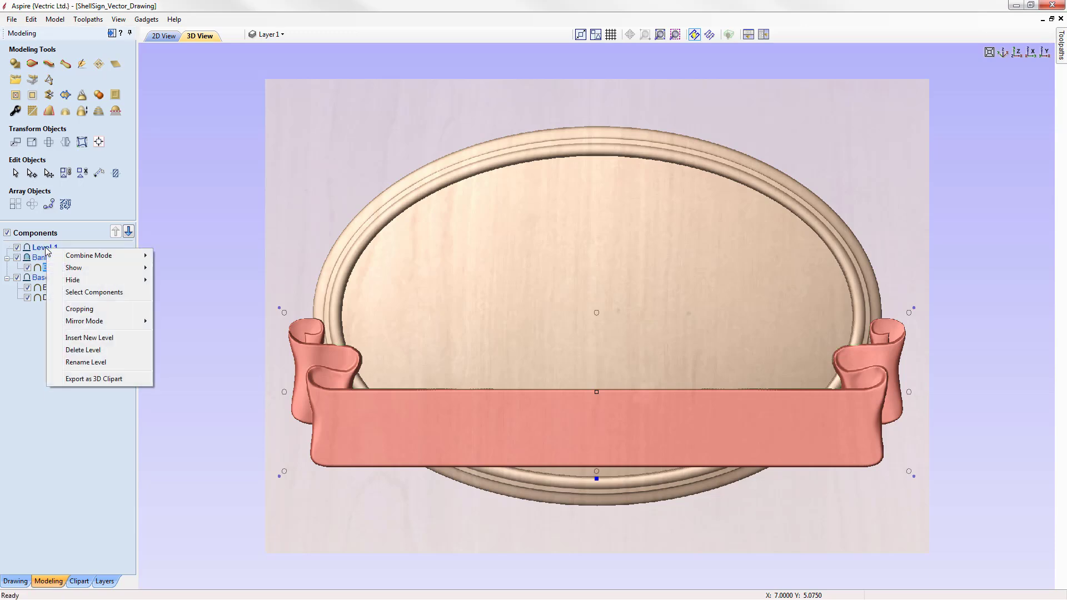
click(103, 362)
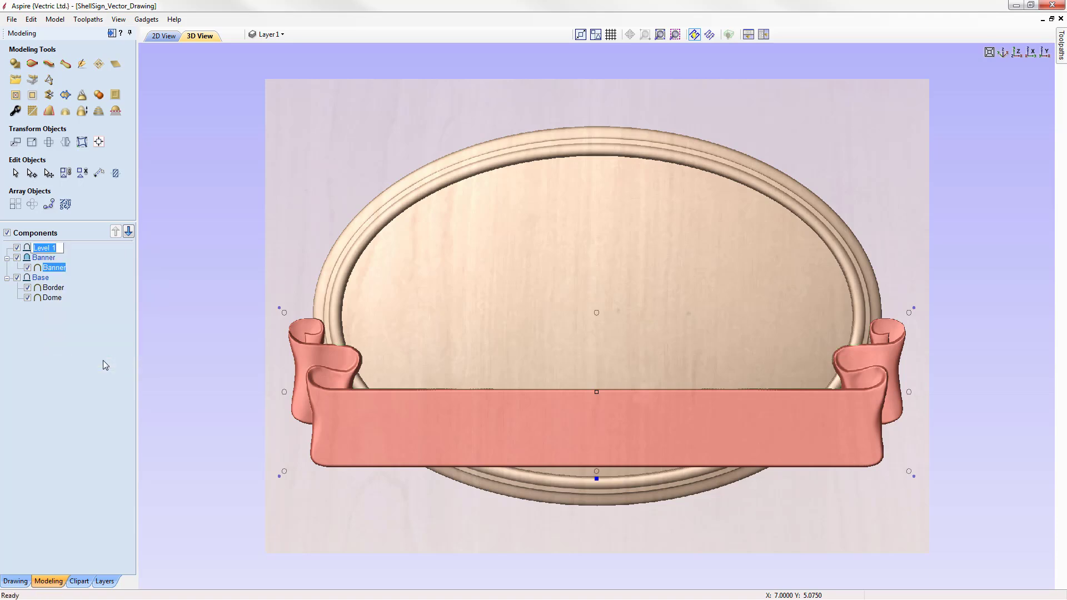
text(Details)
key(Return)
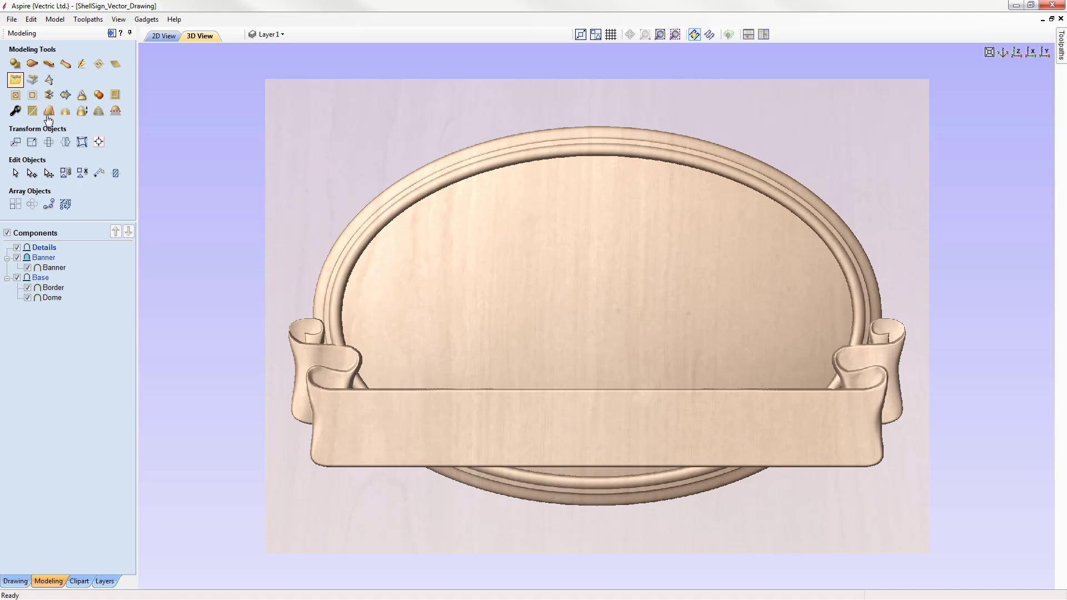
Step: Import the Scallop_Shell-50186-A clipart from the Decorative library into the Details level
click(79, 581)
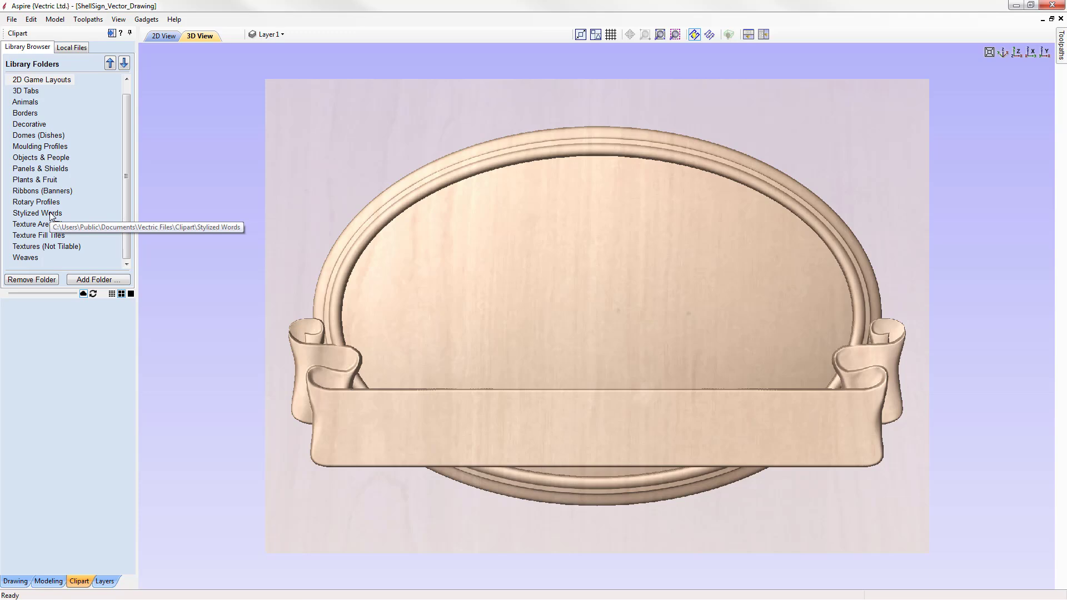
click(28, 103)
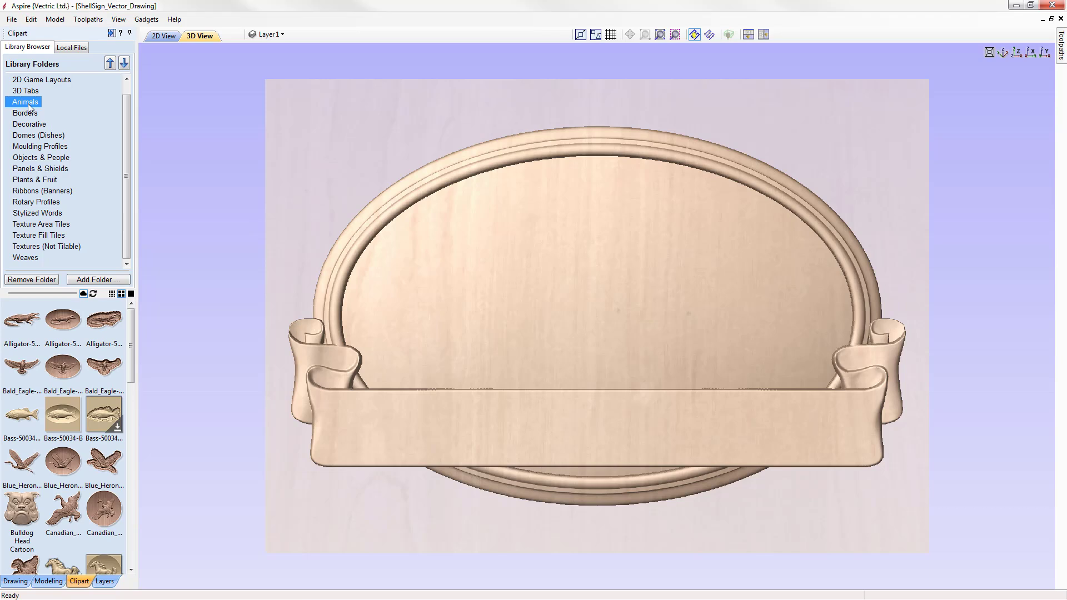
click(30, 114)
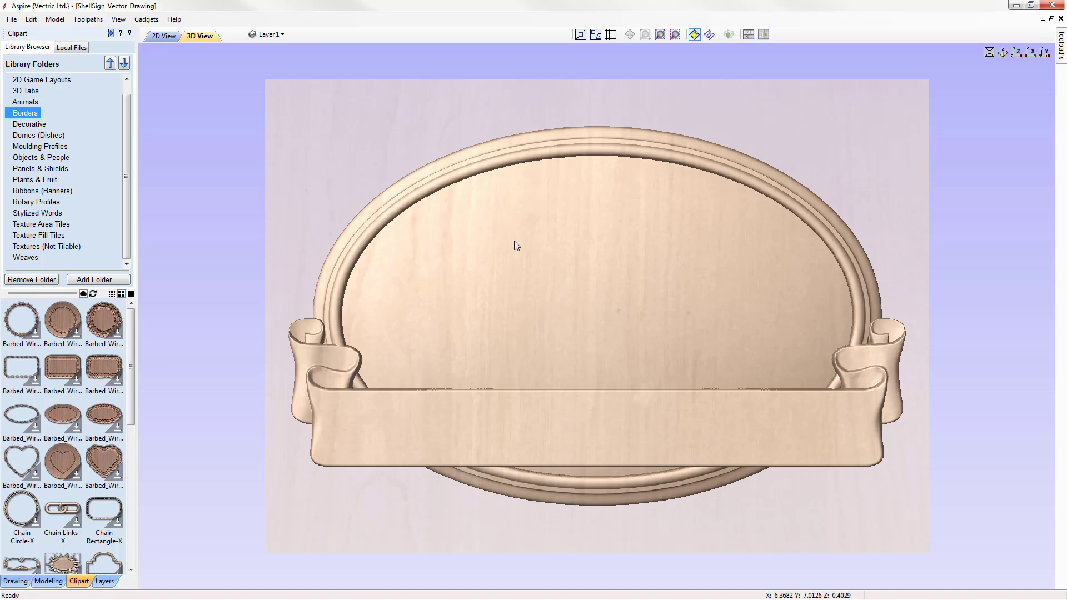
click(31, 124)
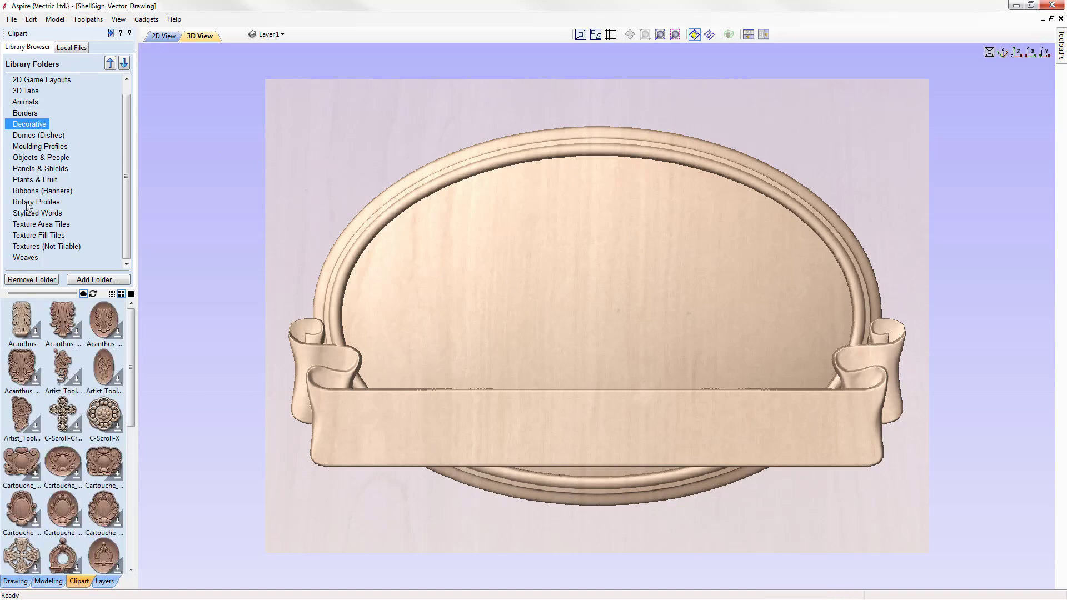
drag(132, 315, 137, 541)
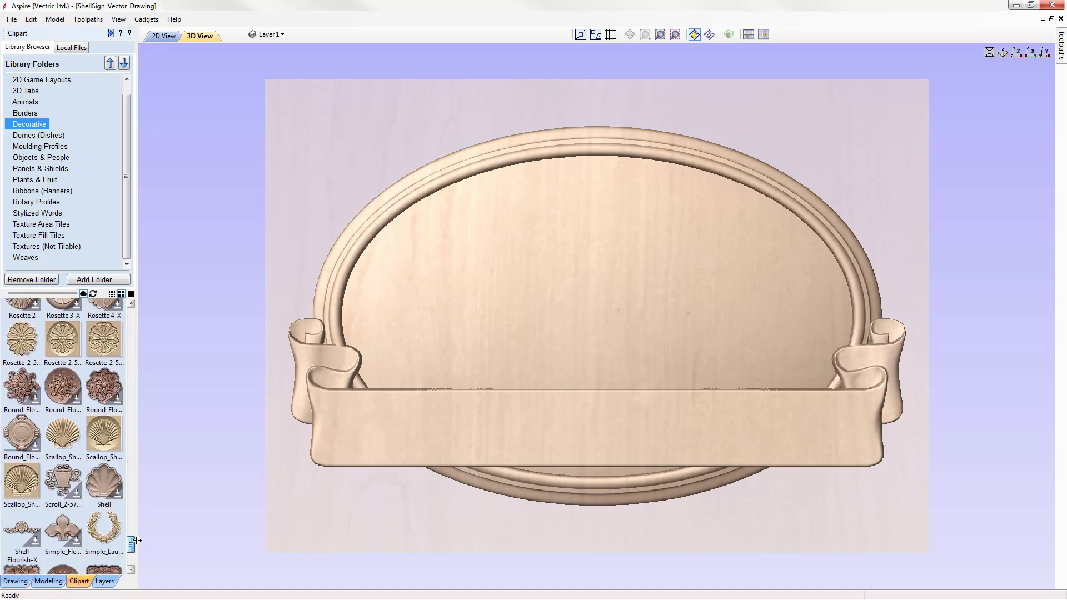
double_click(62, 441)
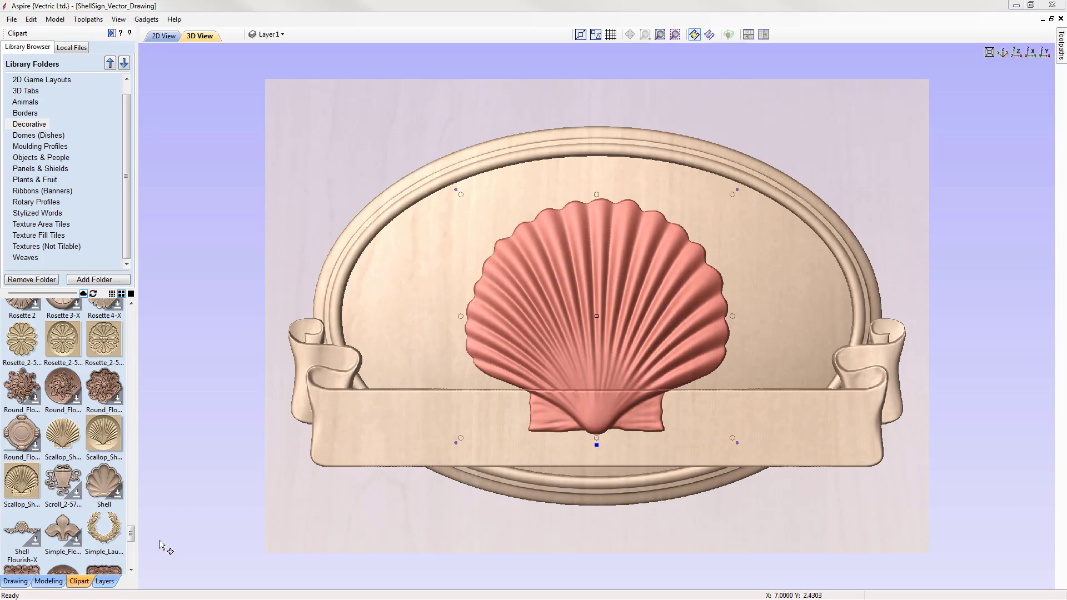
Step: Scale the scallop shell to a width of 4.8 inches with XY linked and Auto Scale Z on
click(49, 581)
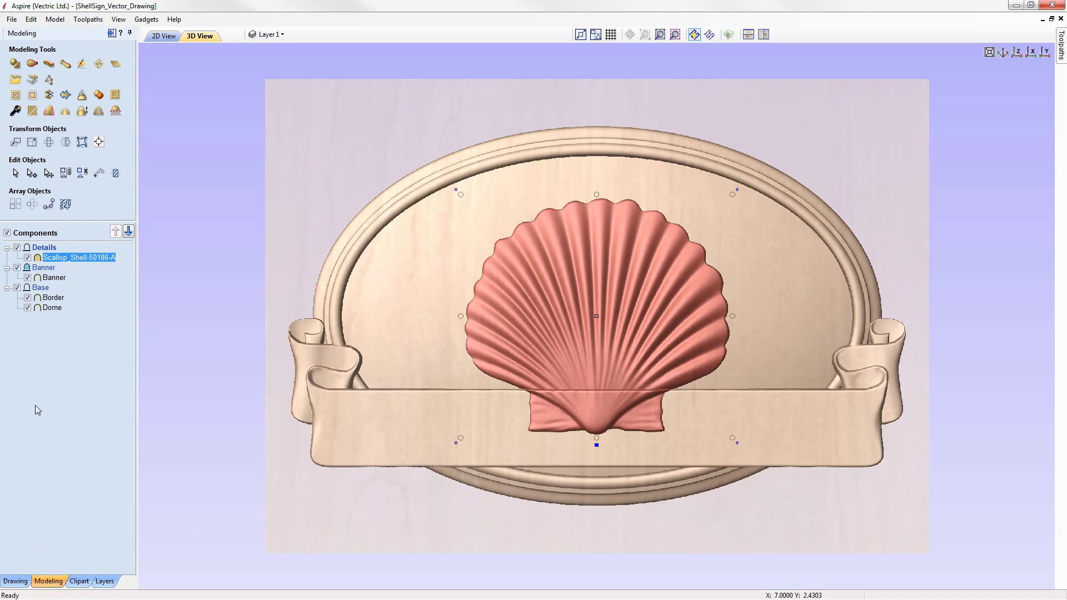
click(32, 143)
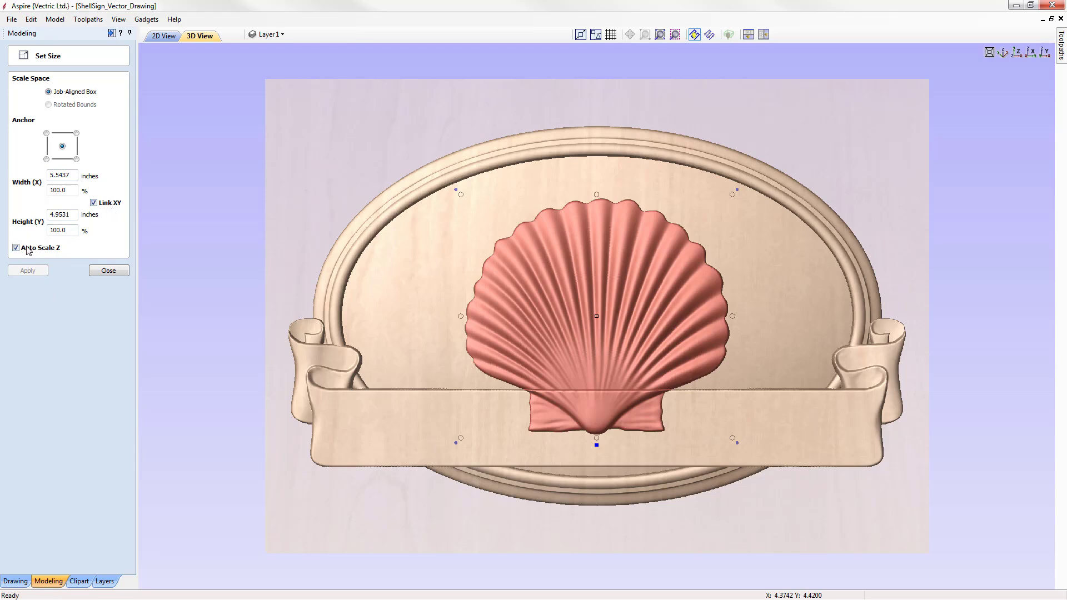
drag(70, 175, 36, 175)
text(4.8)
click(27, 271)
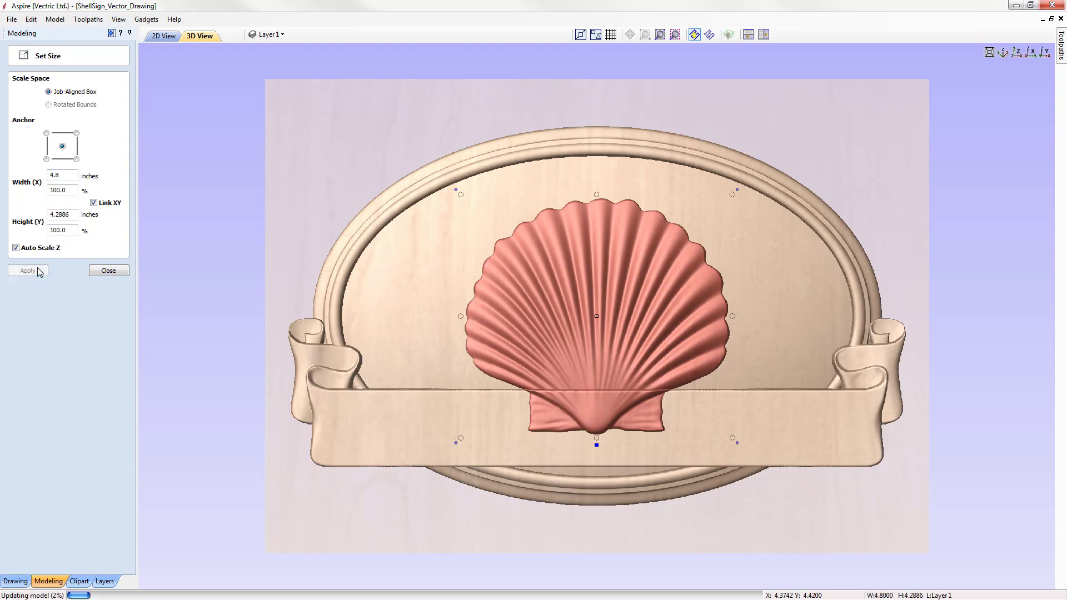
click(101, 272)
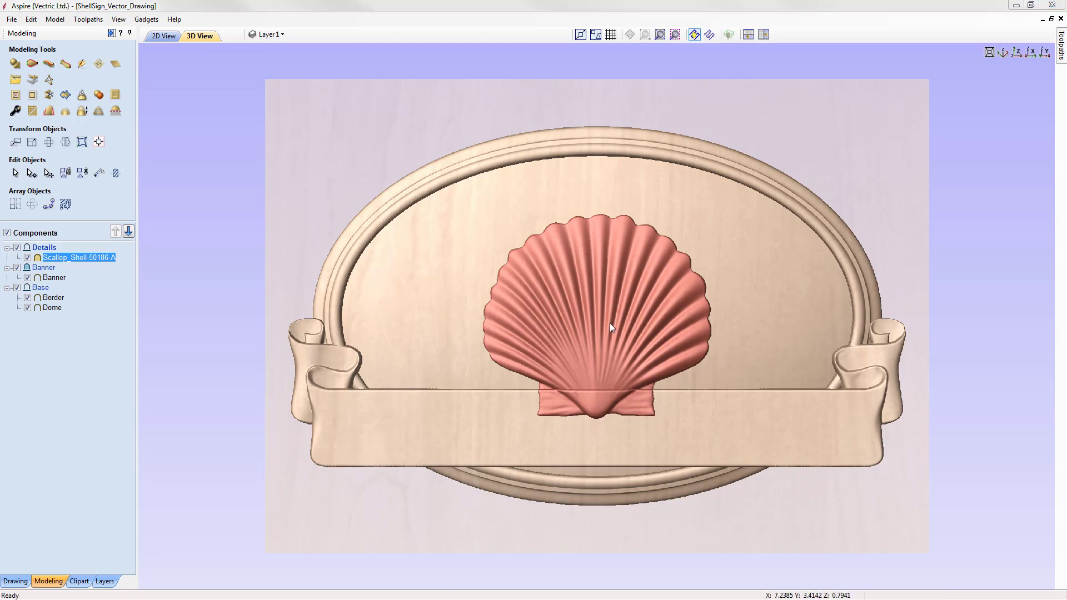
Step: Move the shell up 0.9 inches using a relative move
click(15, 143)
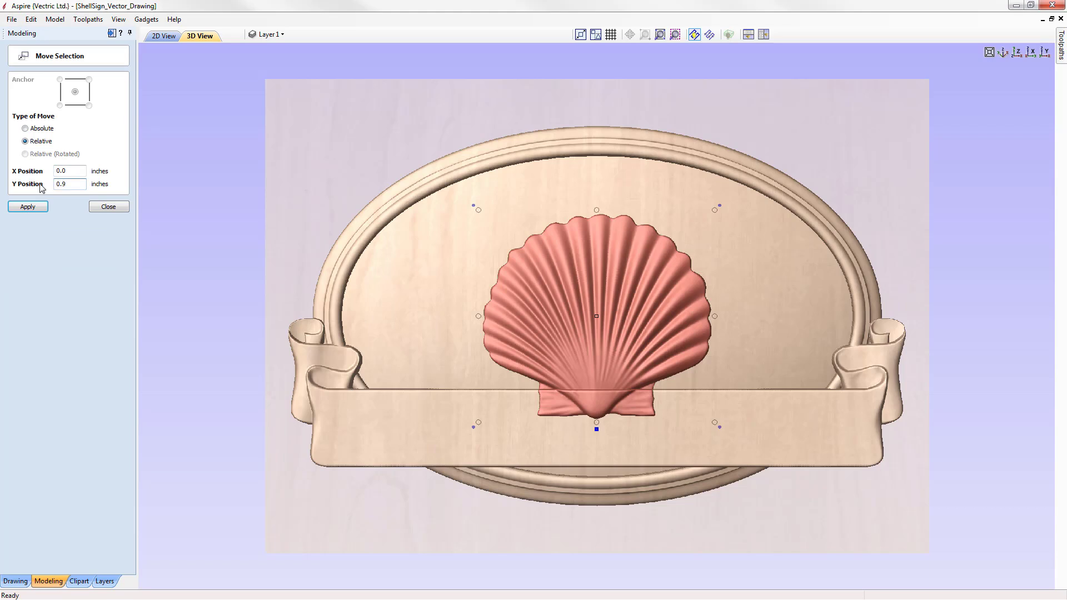
click(28, 207)
click(112, 211)
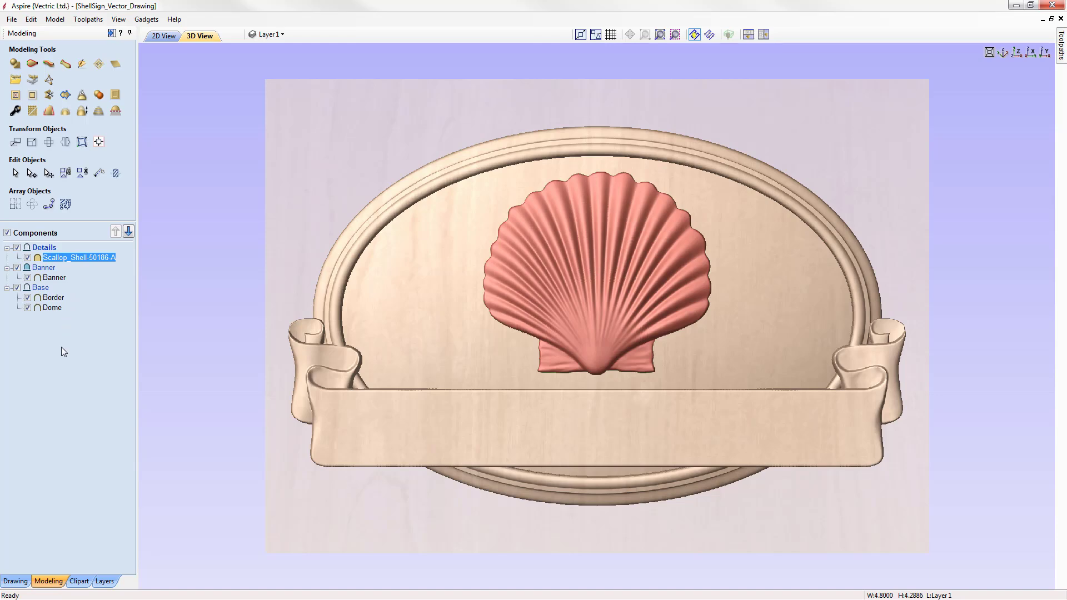
Step: Deselect the shell and arrange the 2D and 3D views side by side
click(44, 348)
drag(824, 548, 866, 471)
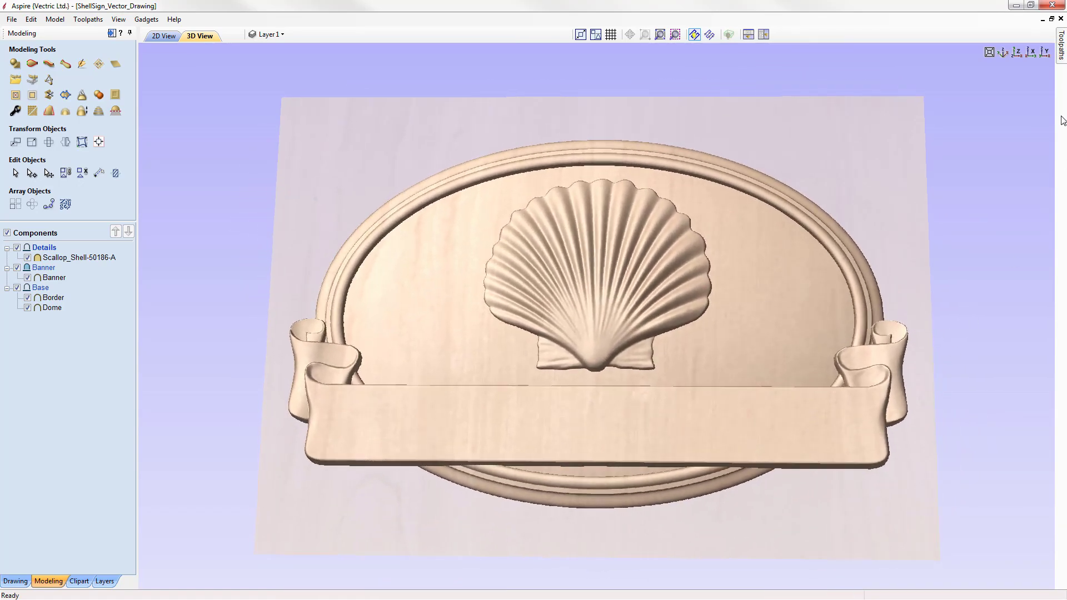
click(1017, 52)
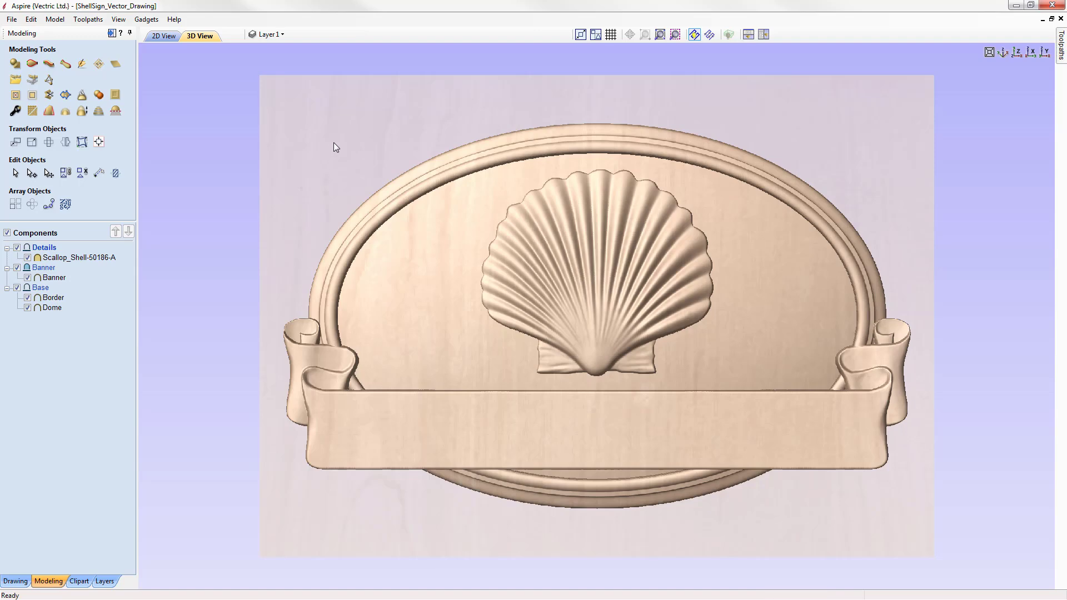
click(764, 35)
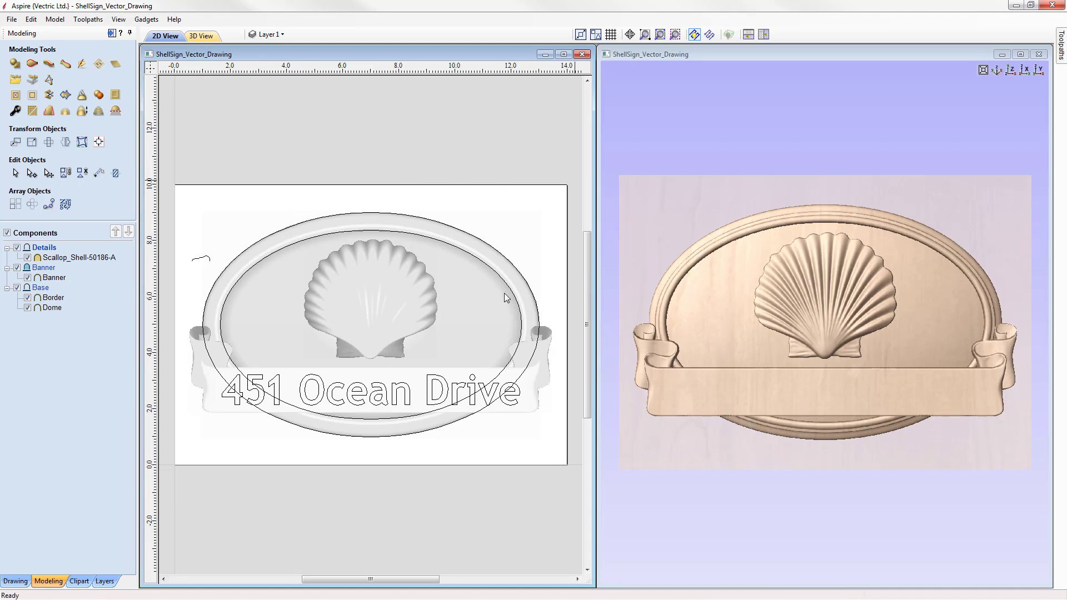
Step: Select the oval outline vectors and move them to a new hidden layer named Layer 2
click(209, 259)
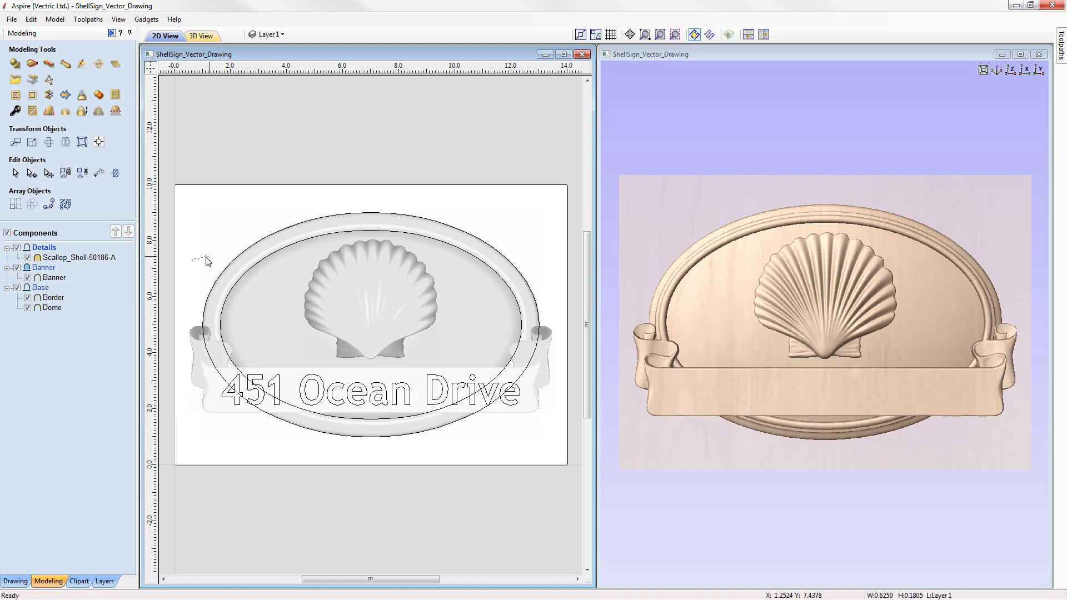
shift+click(231, 264)
shift+click(259, 262)
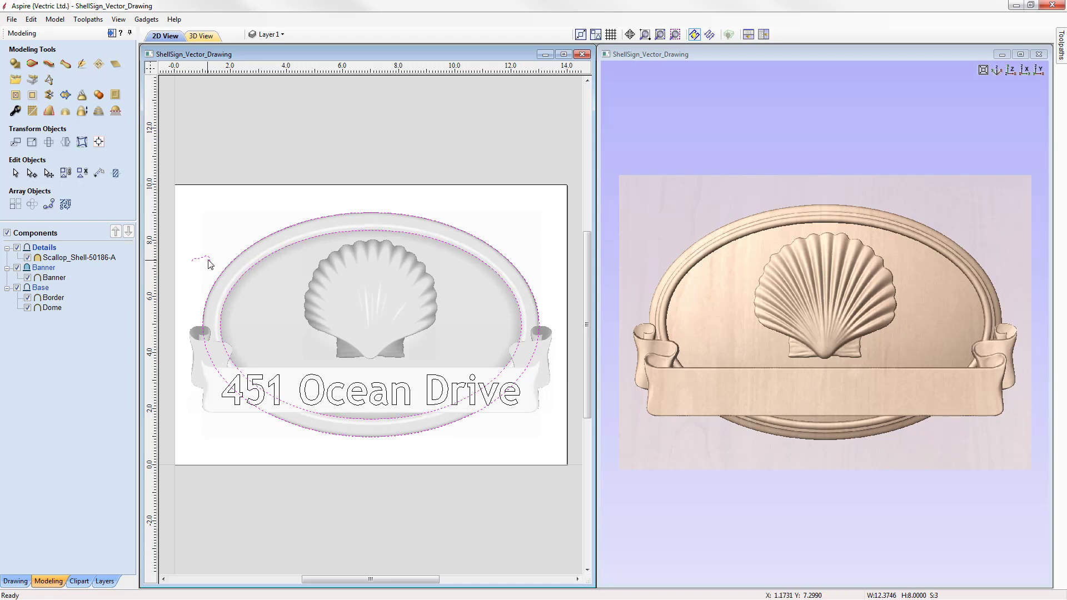
right_click(244, 252)
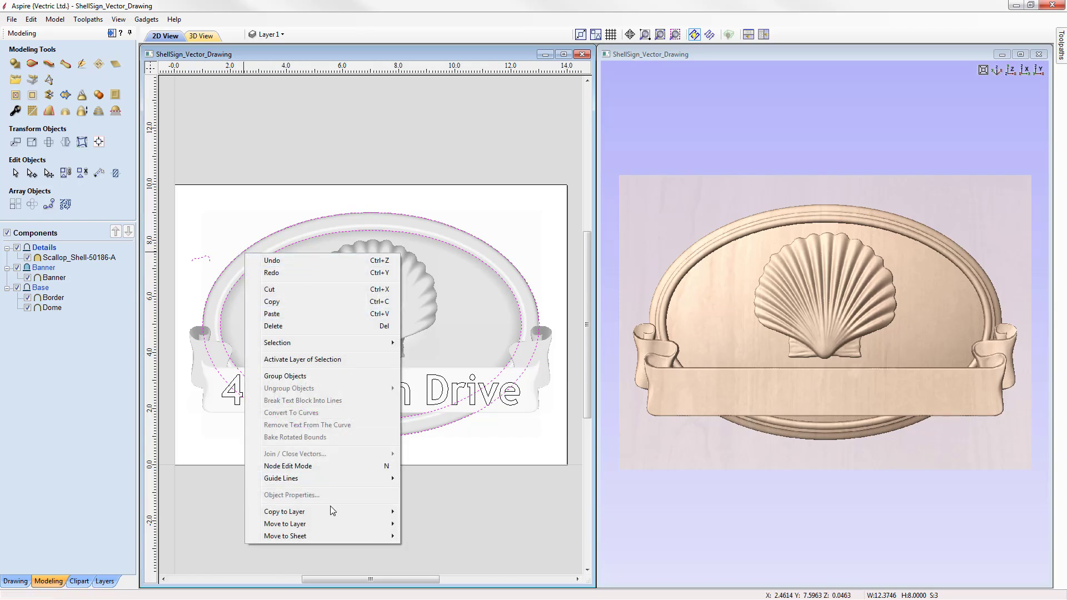
mouse_move(323, 526)
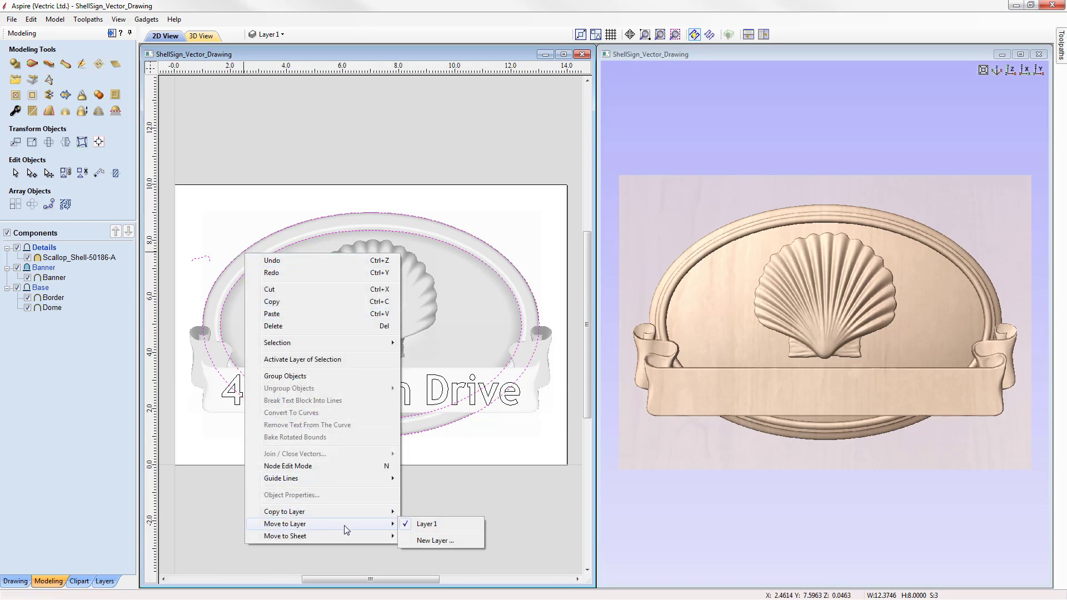
click(441, 540)
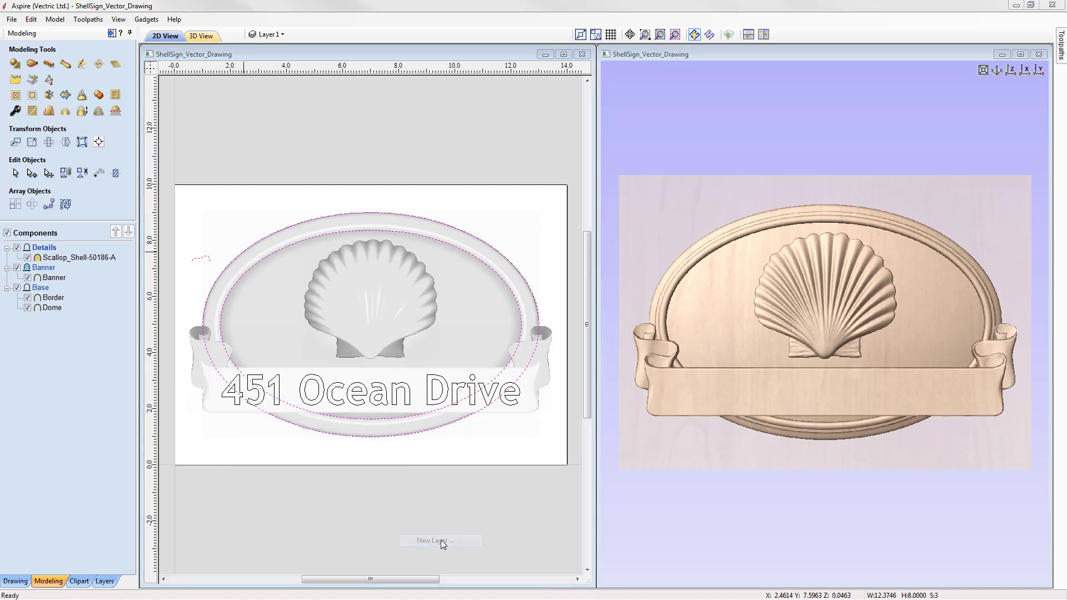
click(539, 276)
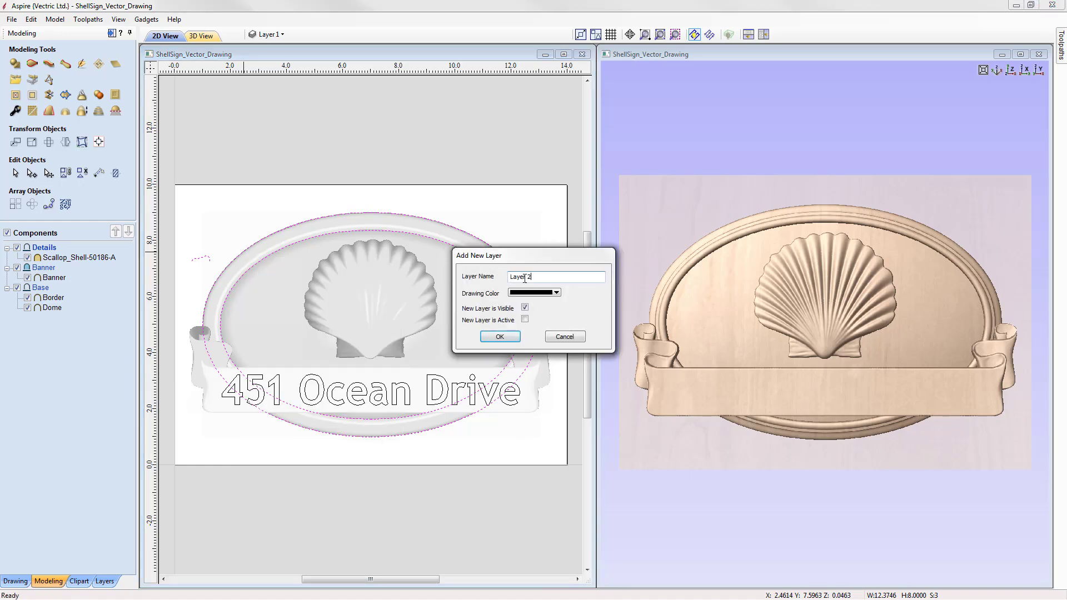
click(525, 307)
click(502, 340)
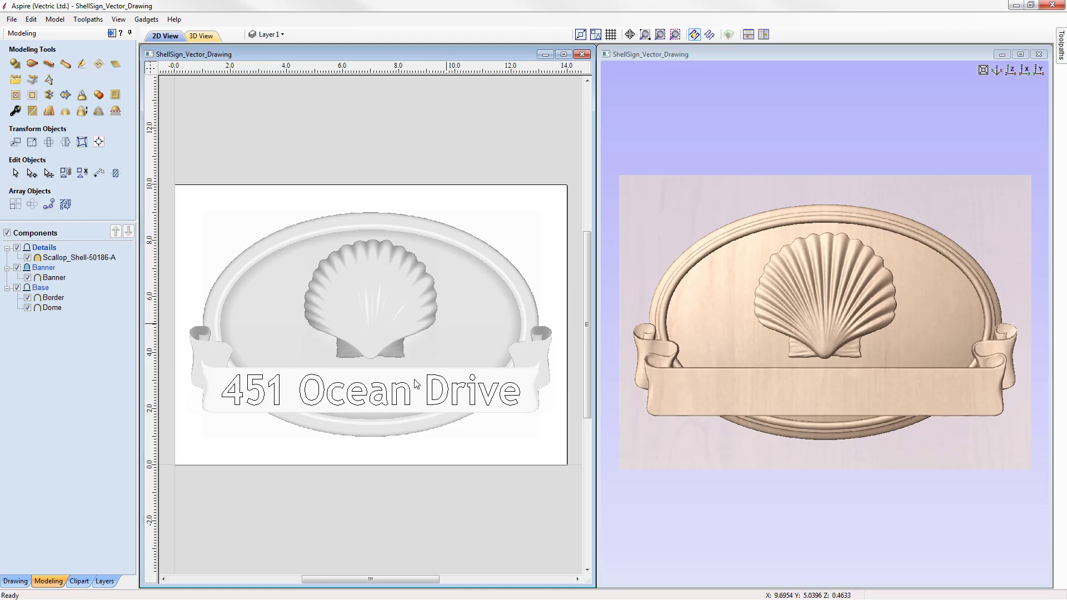
Step: Toggle Layer 2's visibility on and off in the layers list
click(105, 581)
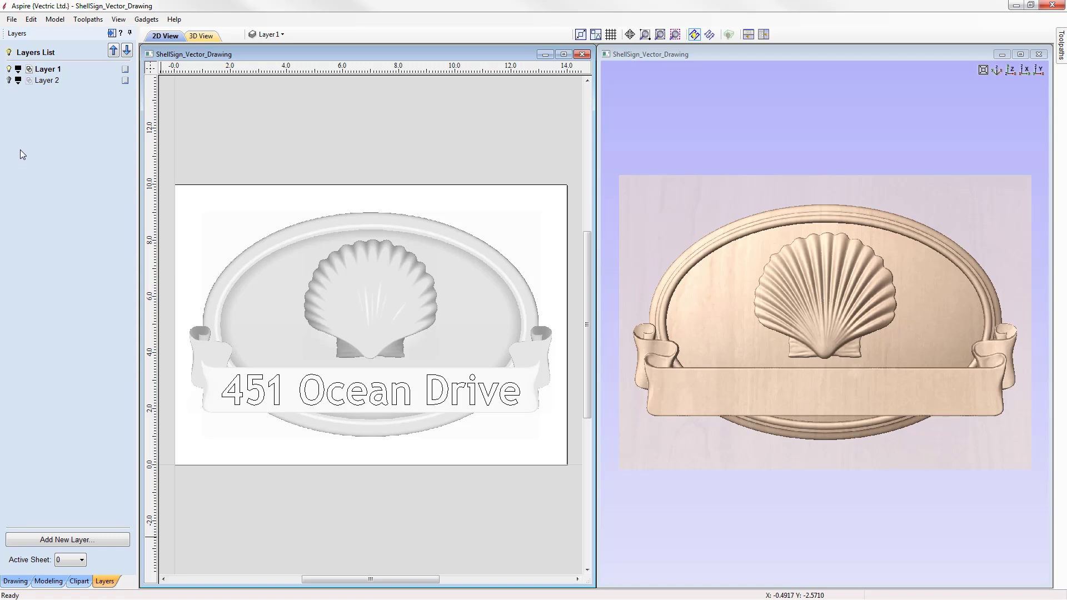
click(9, 81)
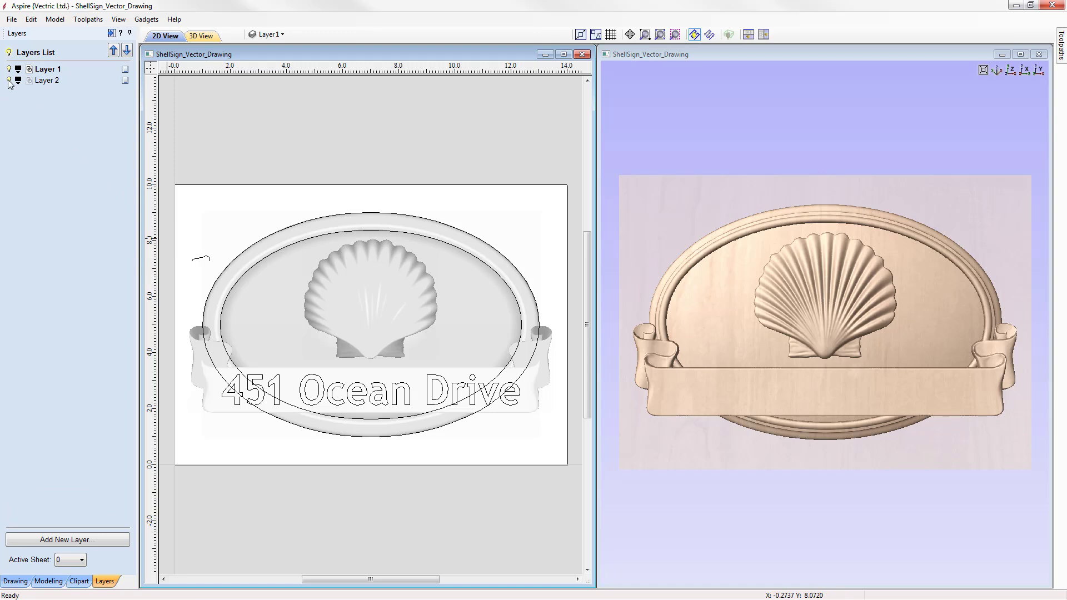
click(9, 81)
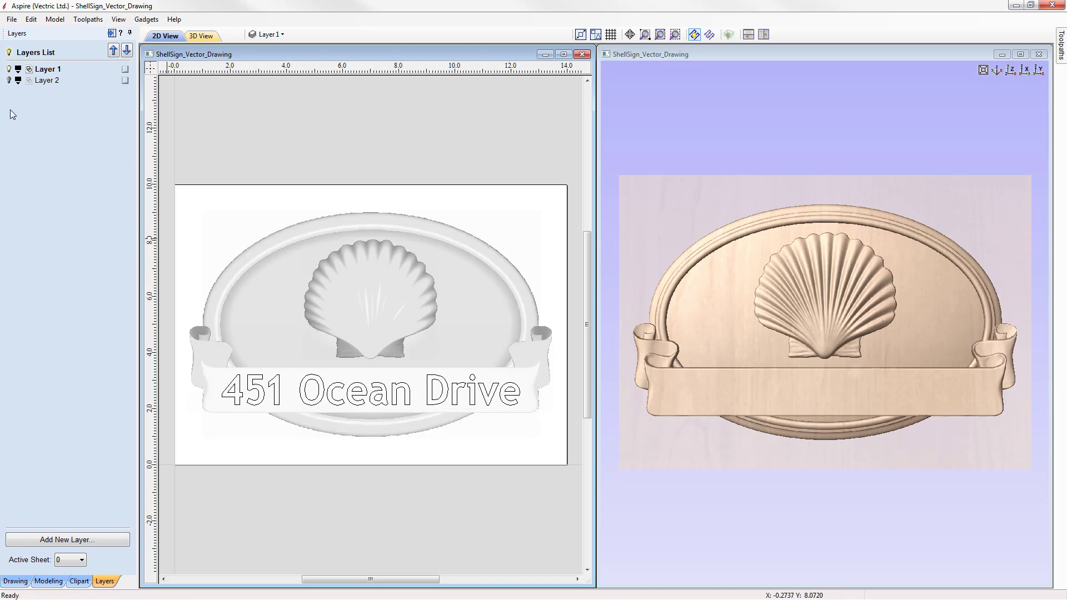
Step: Select all model components and create a vector boundary around them
click(47, 582)
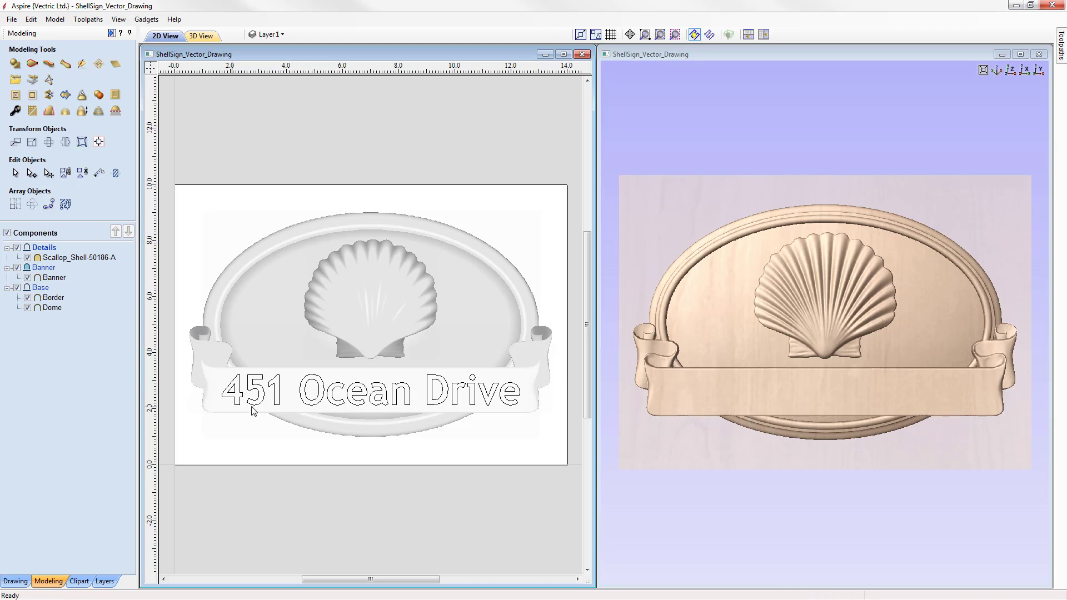
click(70, 259)
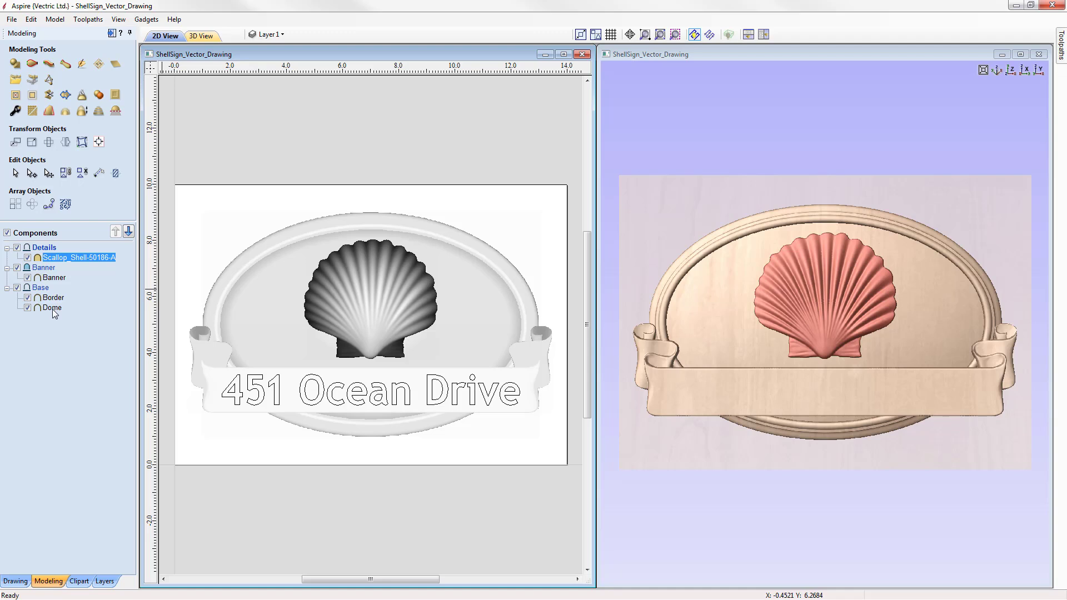
shift+click(52, 309)
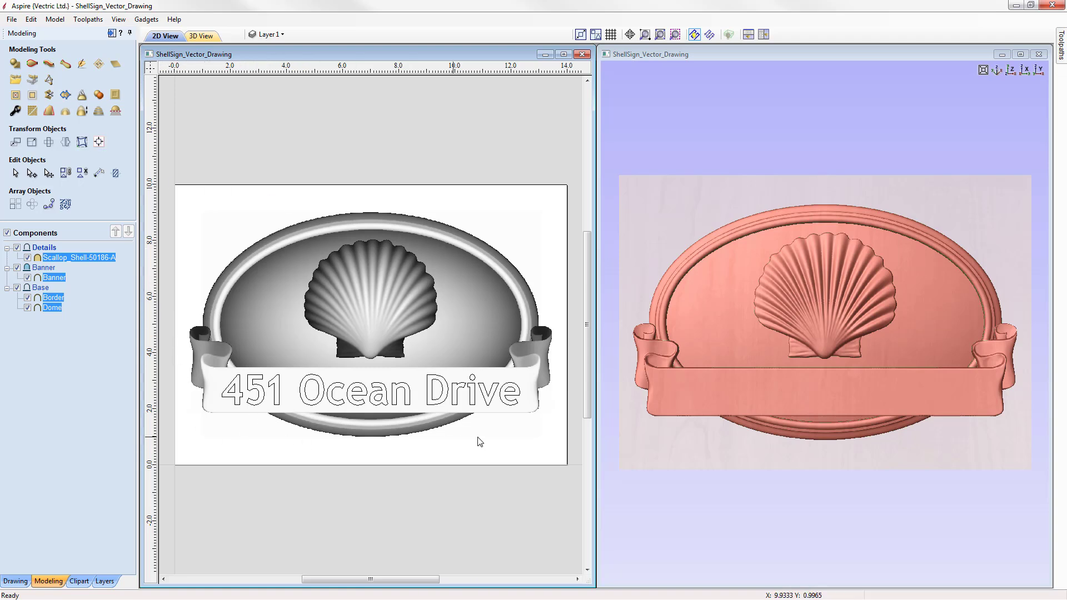
click(66, 97)
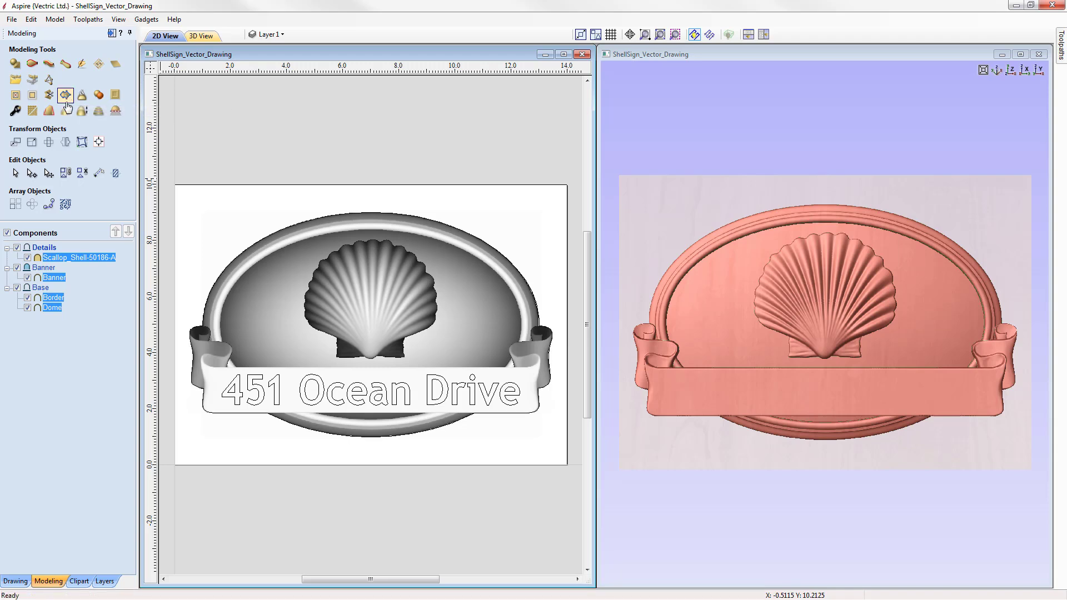
click(178, 203)
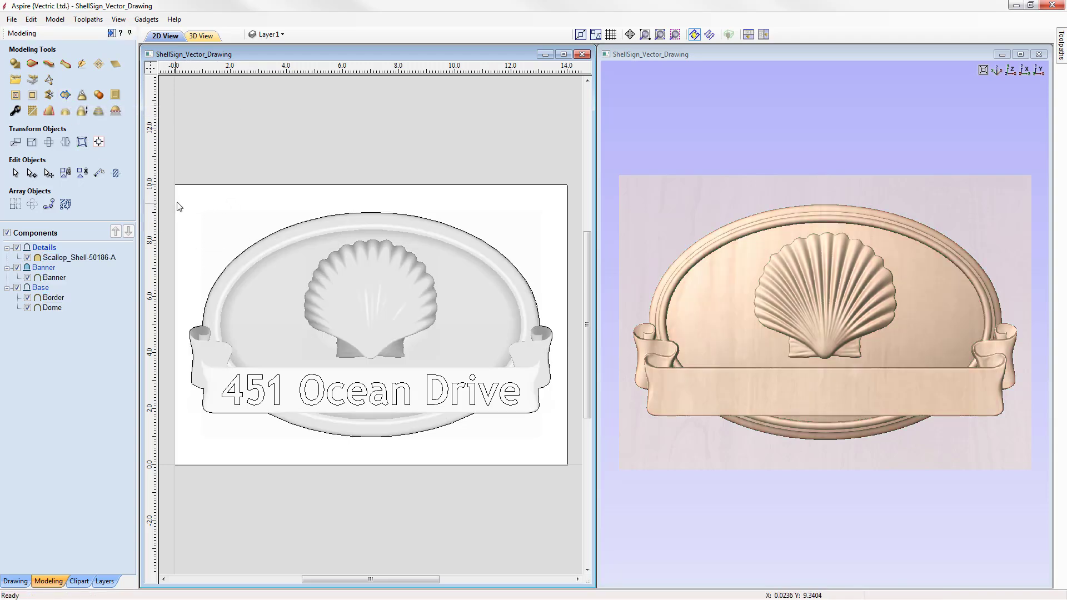
Step: Select the boundary vector, open Material Setup, and scale the model height to 0.55 inches
click(229, 264)
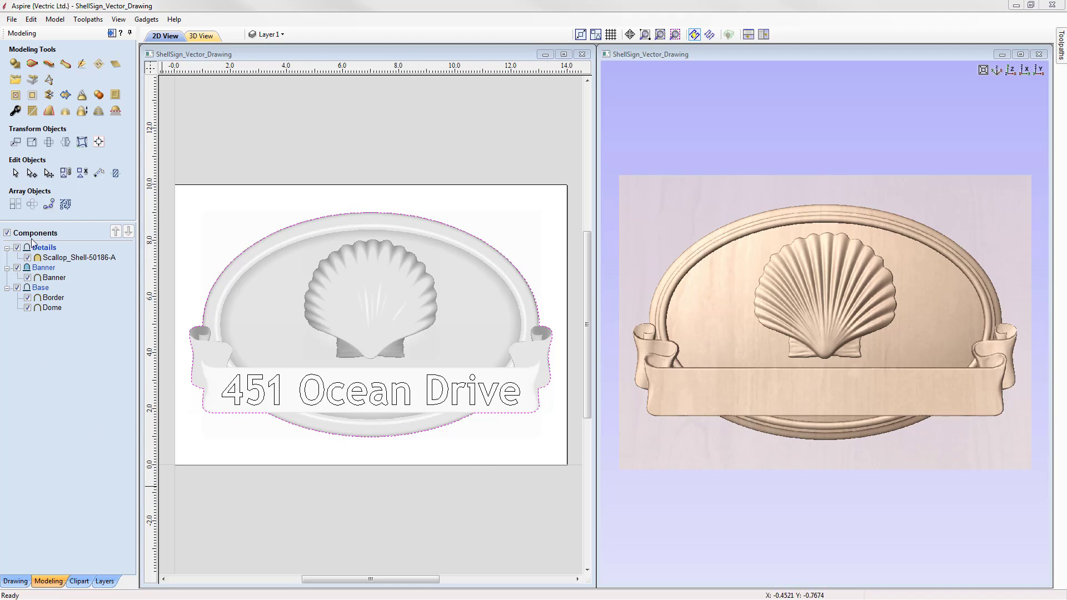
click(112, 33)
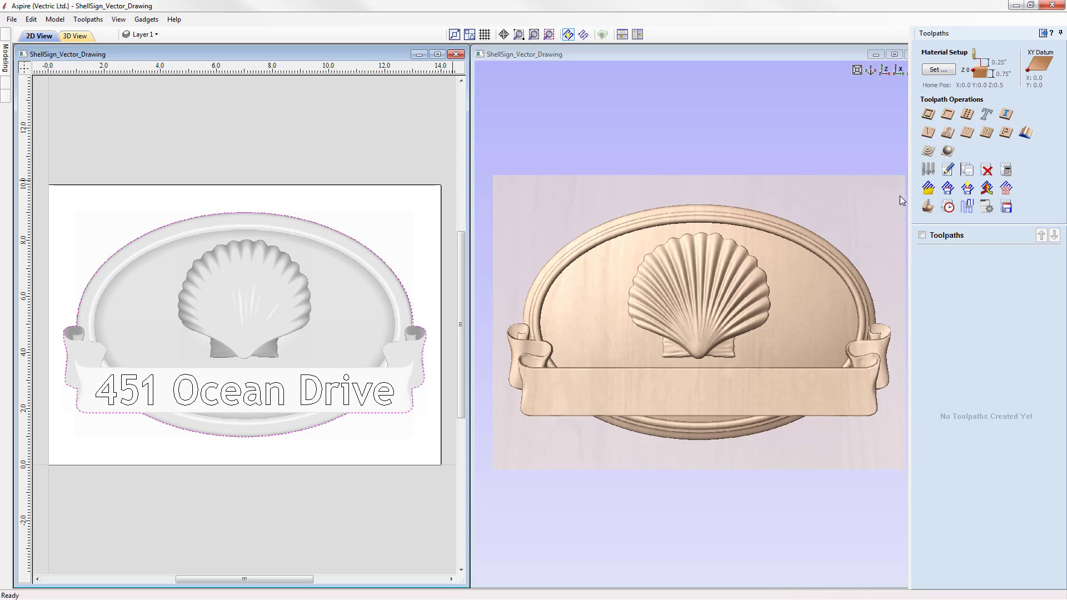
click(936, 70)
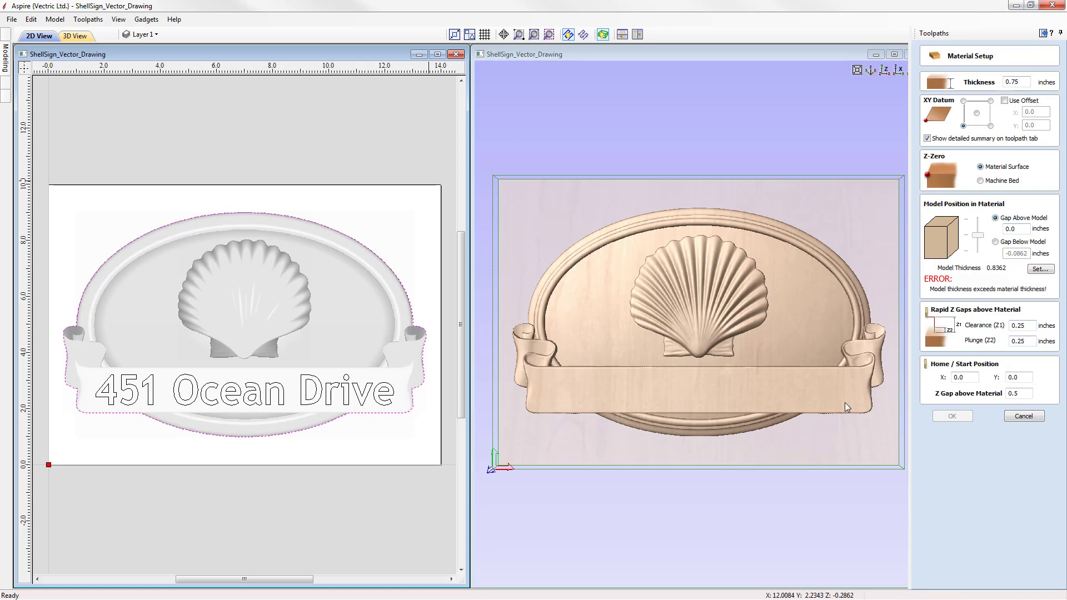
click(1019, 82)
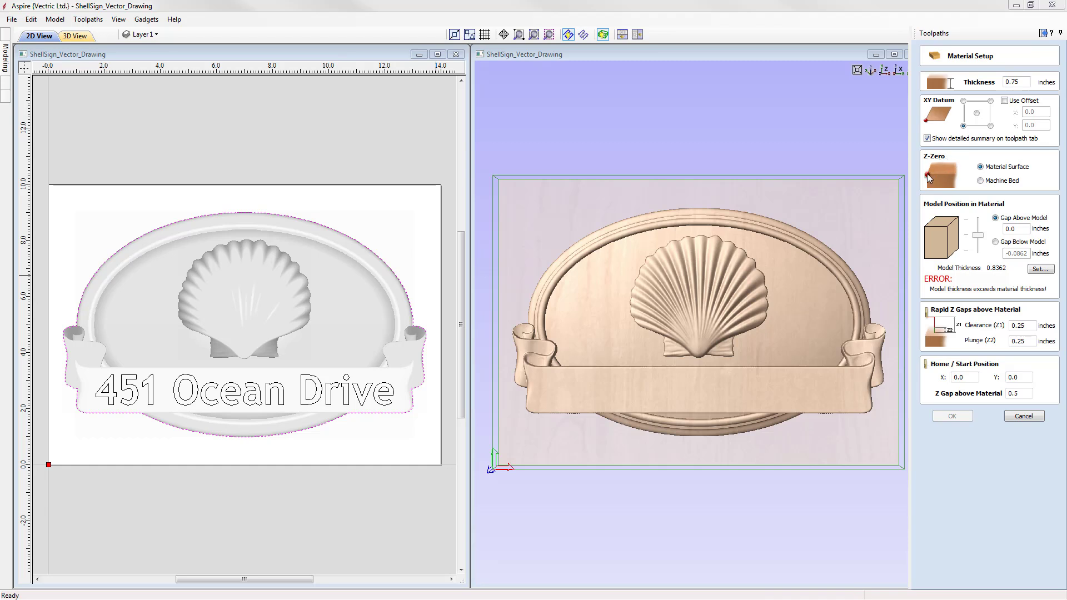
click(1000, 182)
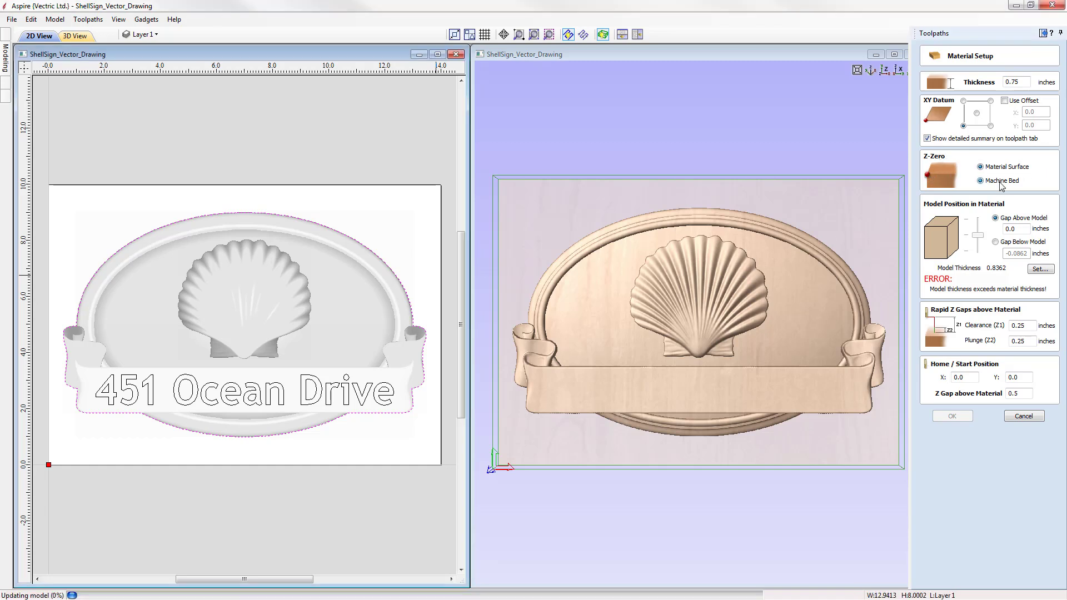
click(989, 169)
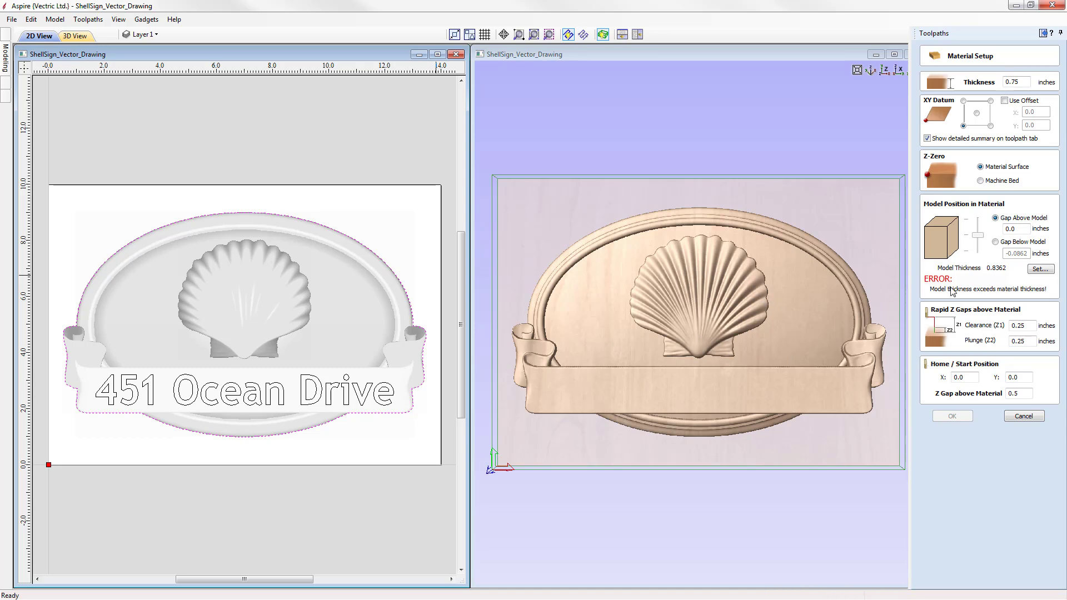
click(1040, 269)
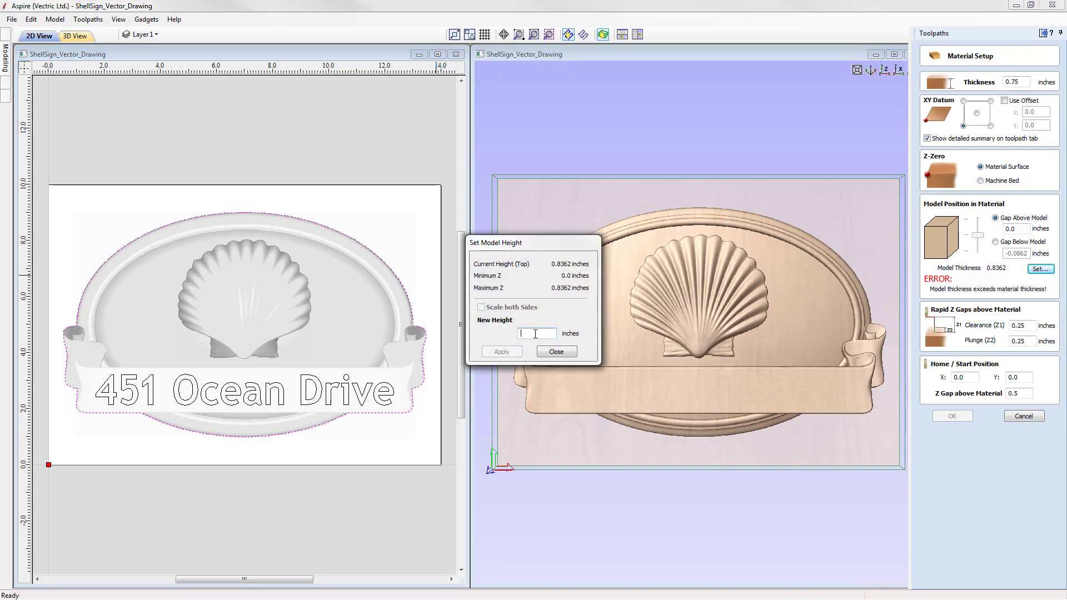
text(0.55)
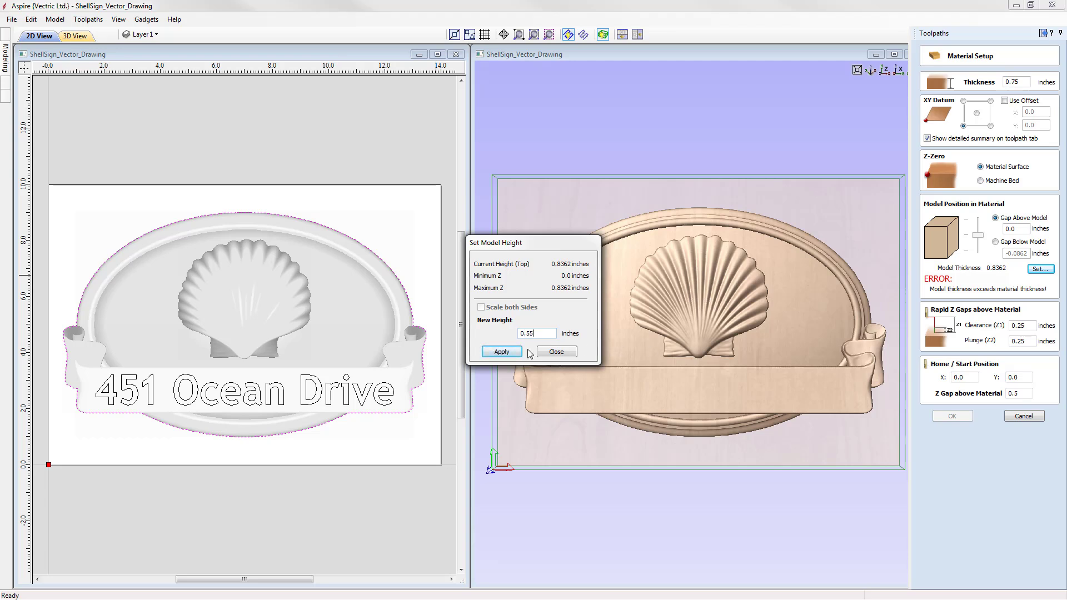
click(501, 352)
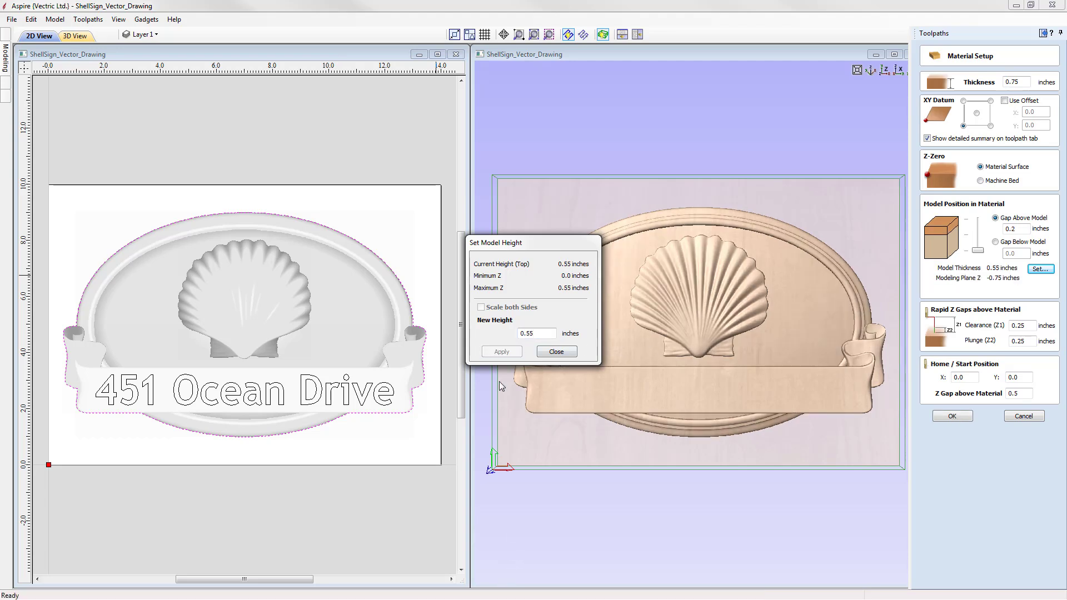
click(555, 351)
Step: Set the gap above the model to 0.05 inches and confirm the material setup
drag(745, 452, 766, 446)
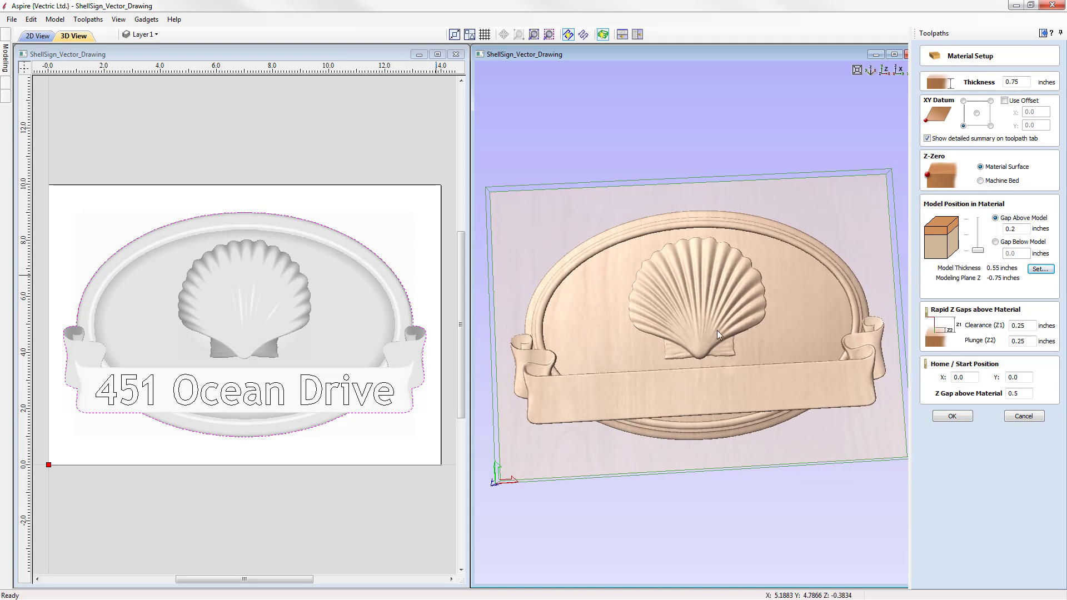
drag(712, 330, 700, 313)
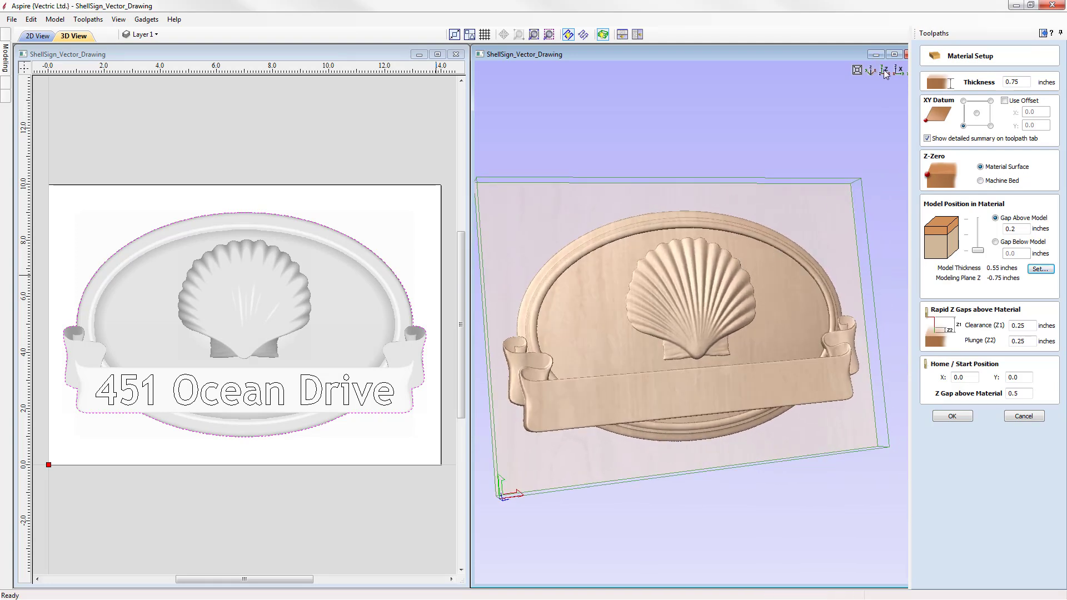
click(885, 69)
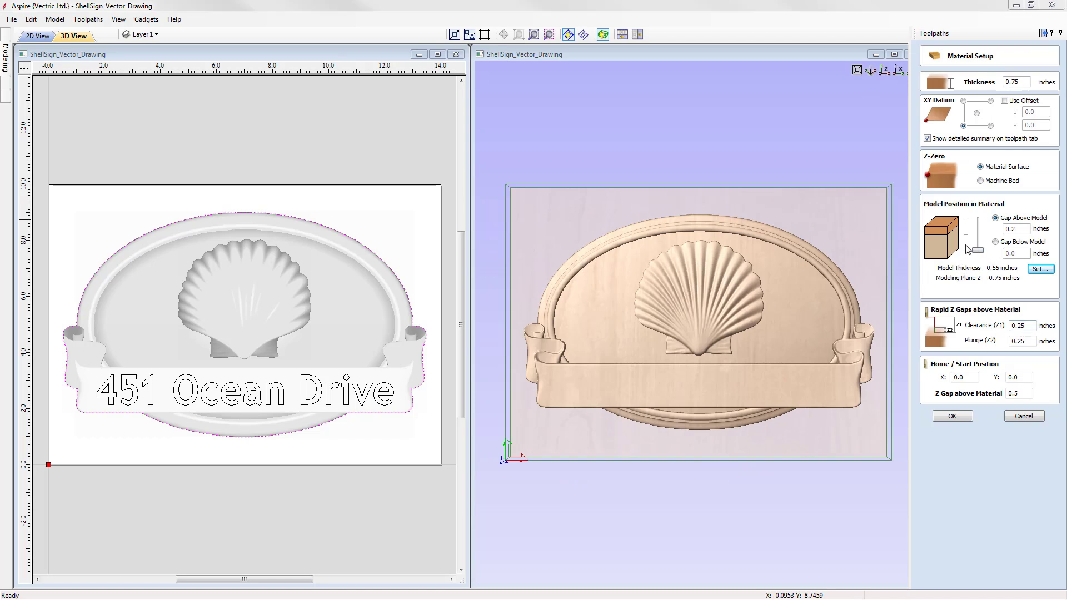
drag(978, 251, 980, 243)
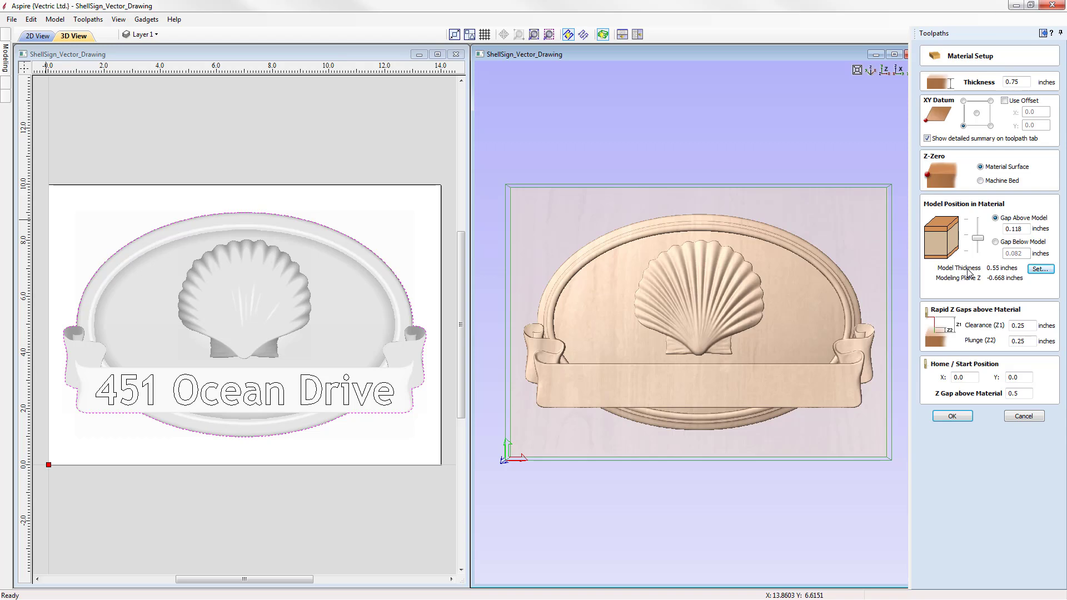
double_click(1013, 230)
text(05)
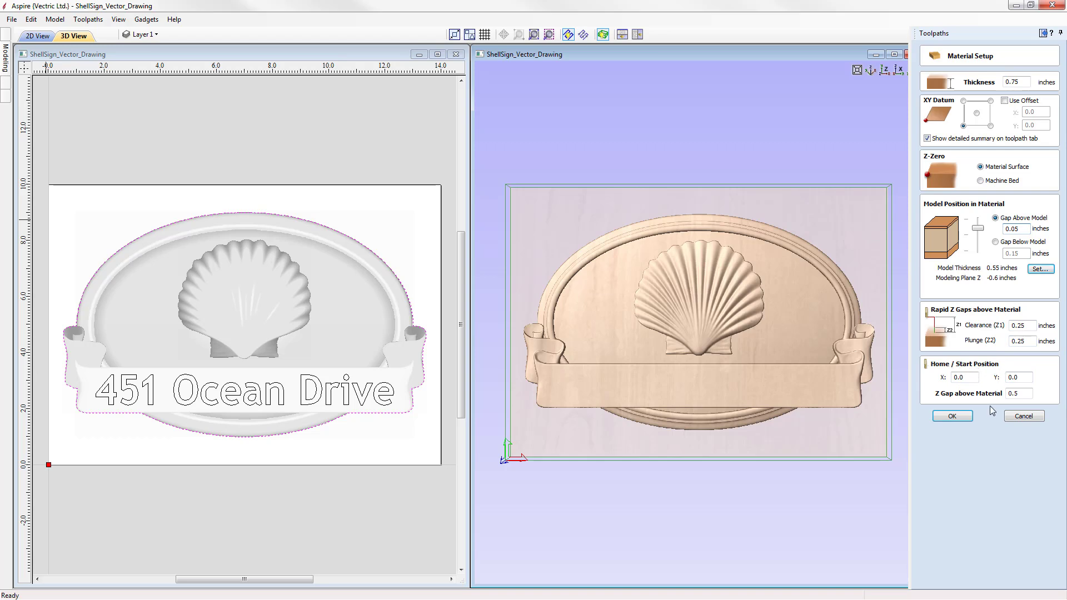
click(952, 417)
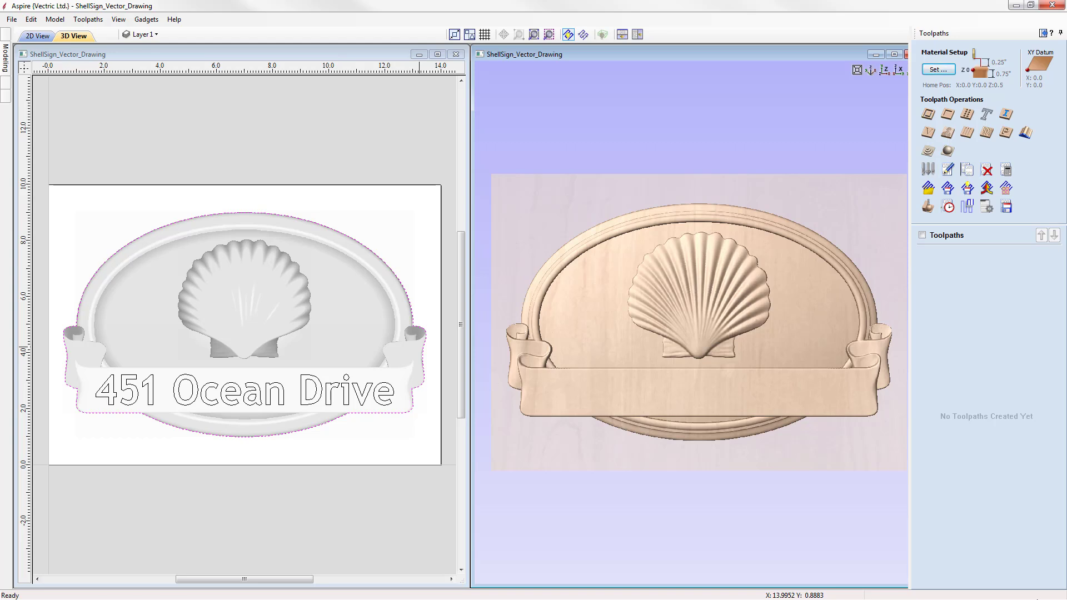
Step: Start a rough machining toolpath and choose the 1/4" End Mill as its tool
click(931, 157)
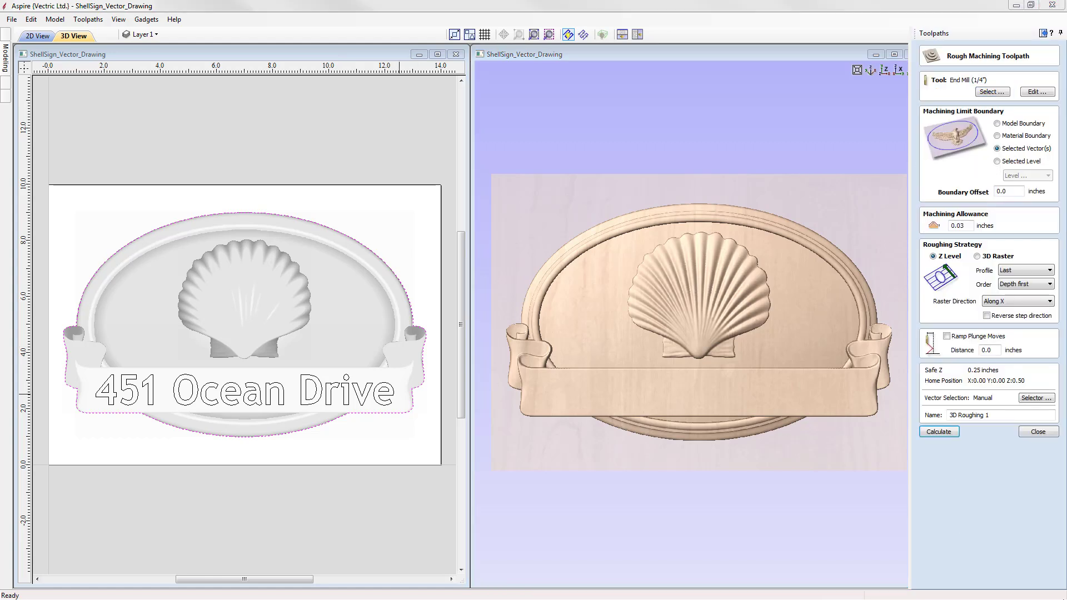
click(999, 93)
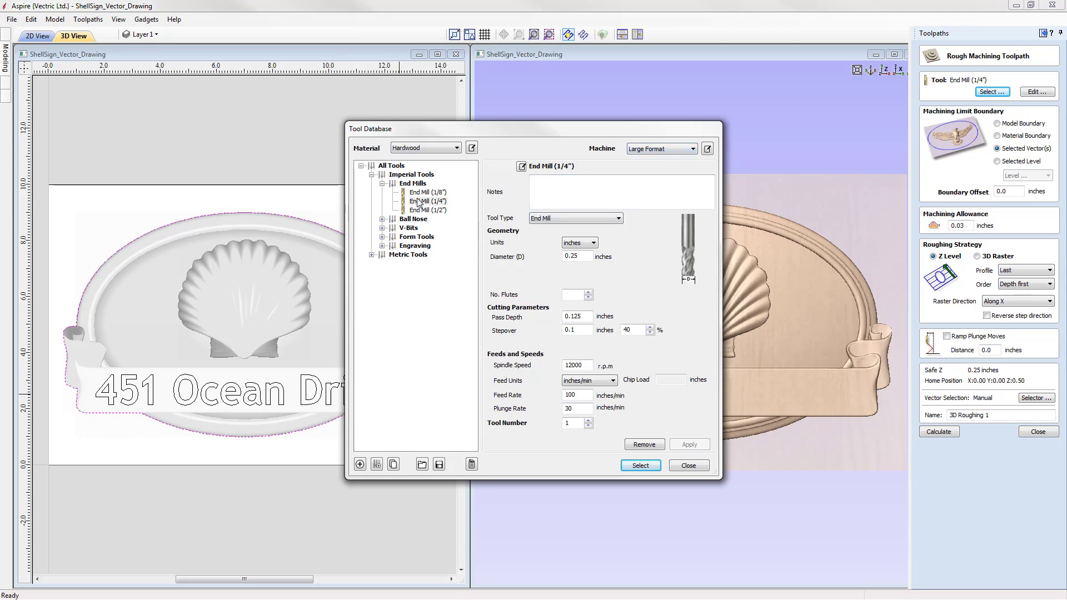
click(438, 203)
click(640, 465)
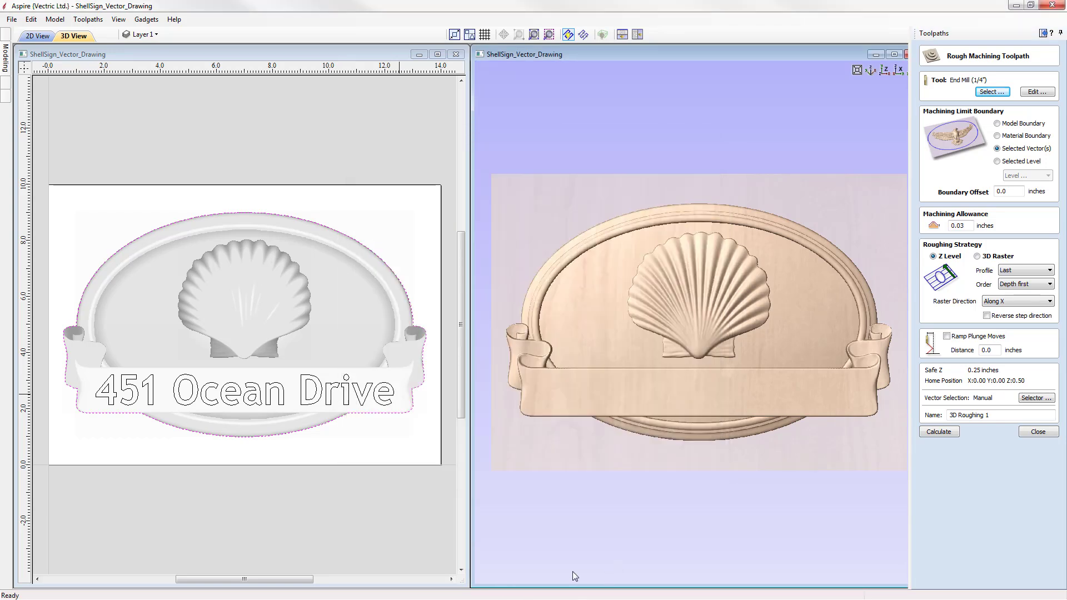
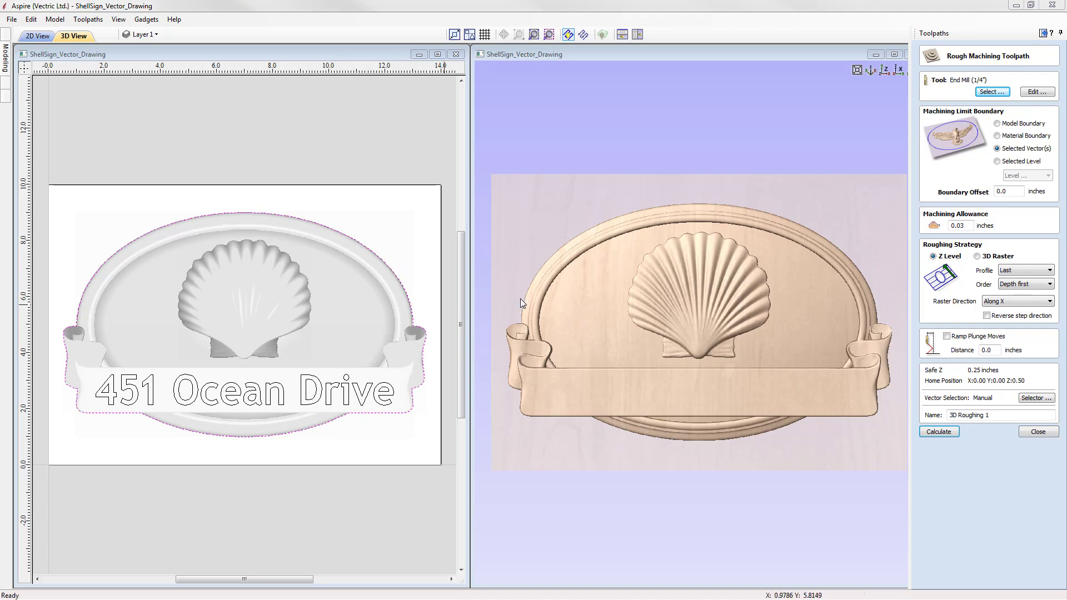
Step: Set the roughing boundary offset to 0.18 inches, name the toolpath 3D Roughing Sign, and calculate it
click(1011, 192)
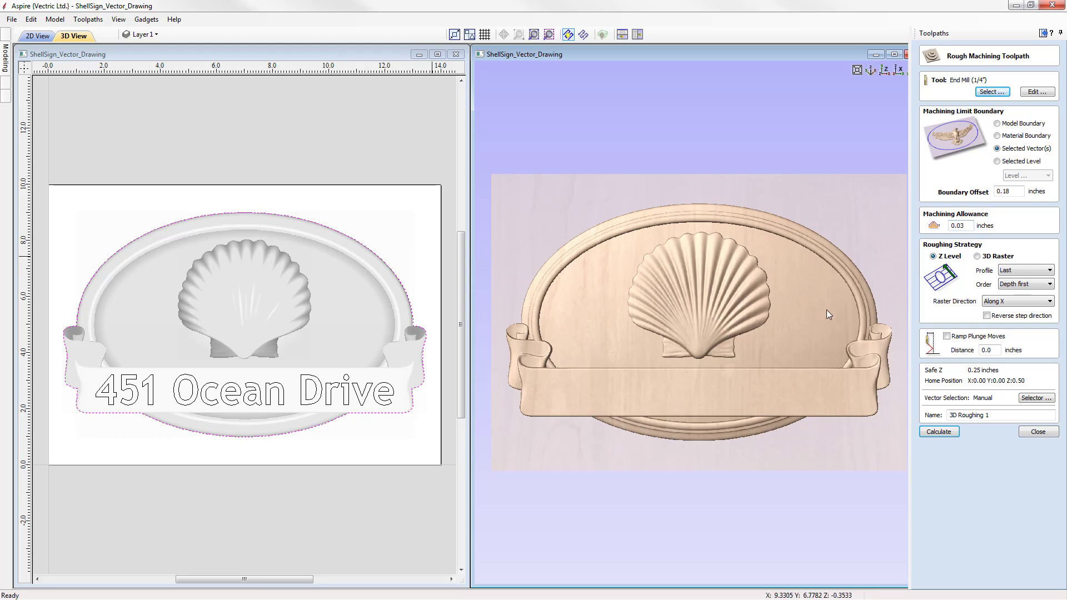
click(965, 227)
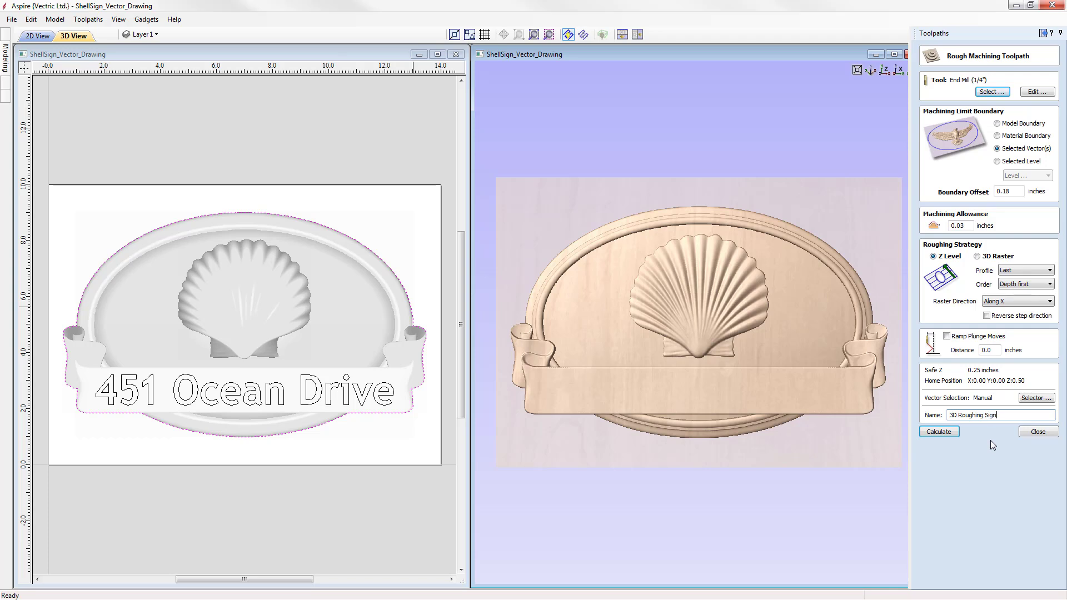
click(945, 433)
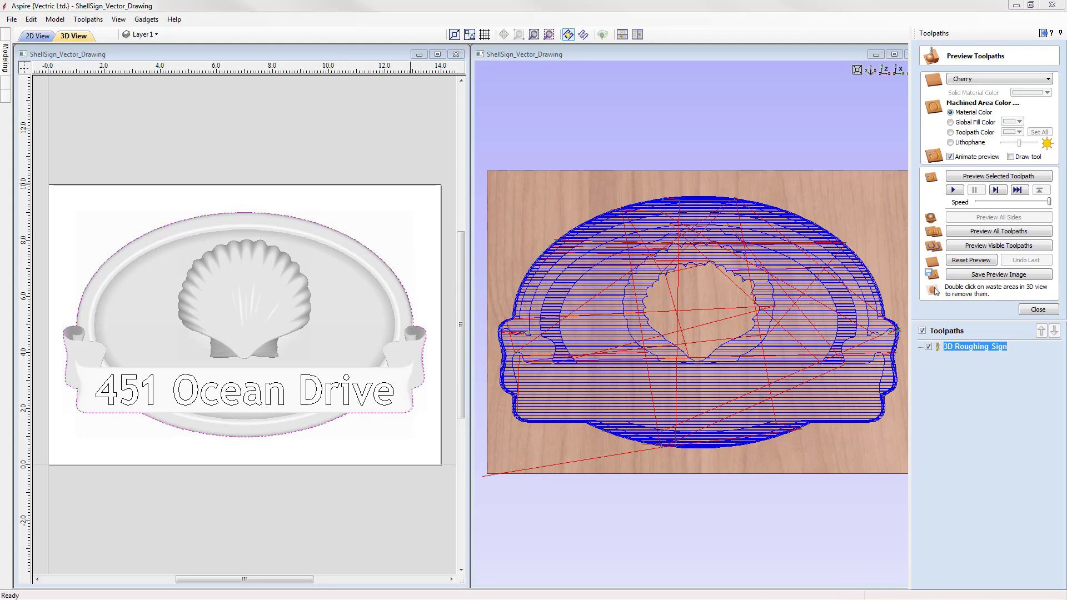
Step: Preview the roughing toolpath in Cherry material with animation and tool drawing enabled
click(976, 82)
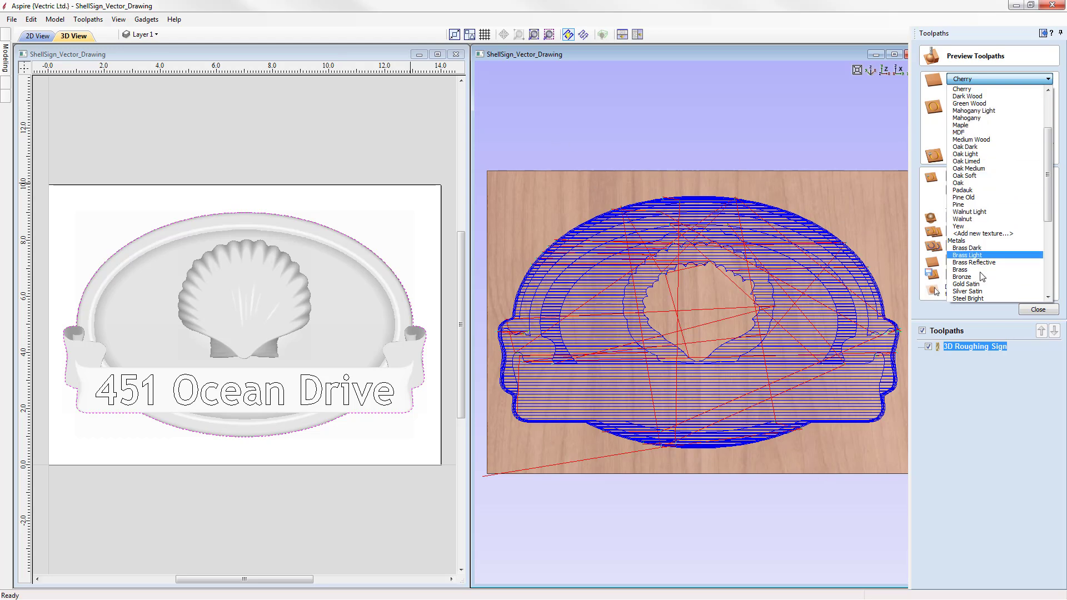
mouse_move(1048, 201)
mouse_down()
mouse_move(1056, 281)
mouse_move(1056, 193)
mouse_up()
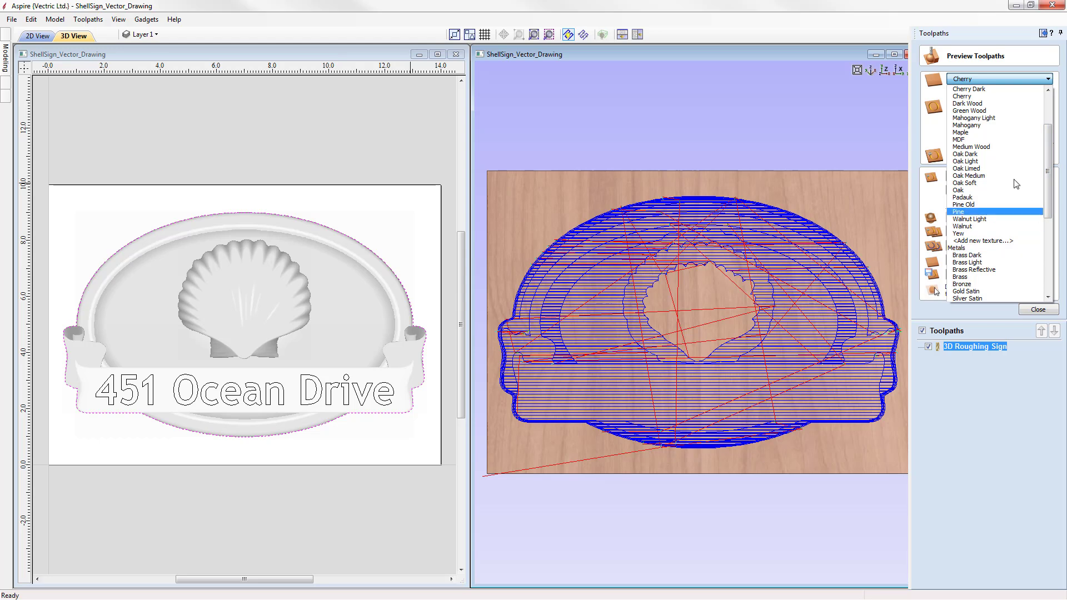
drag(1051, 142, 1051, 131)
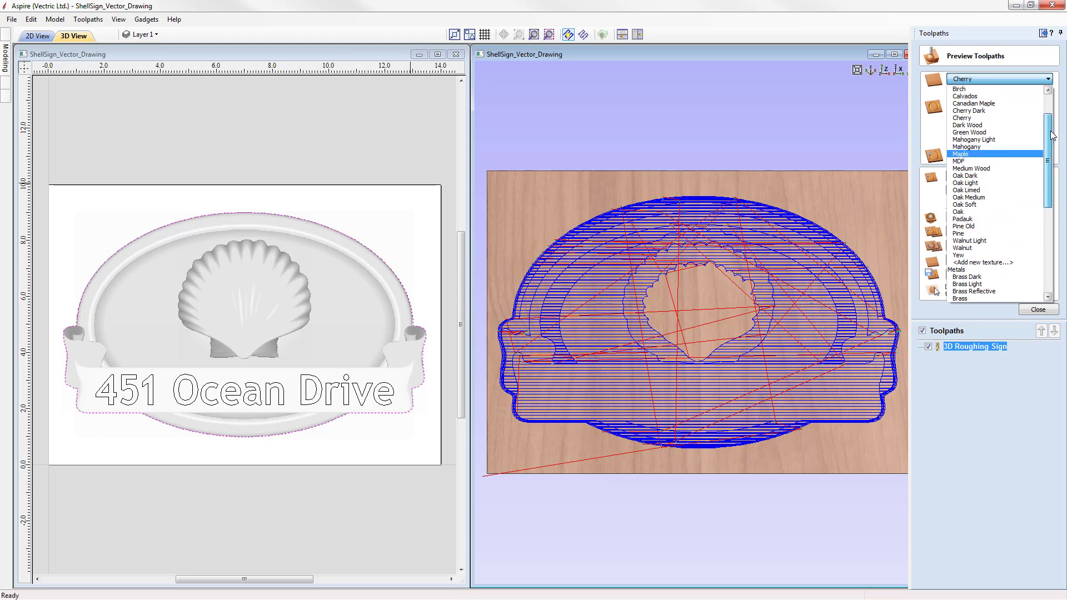
click(975, 120)
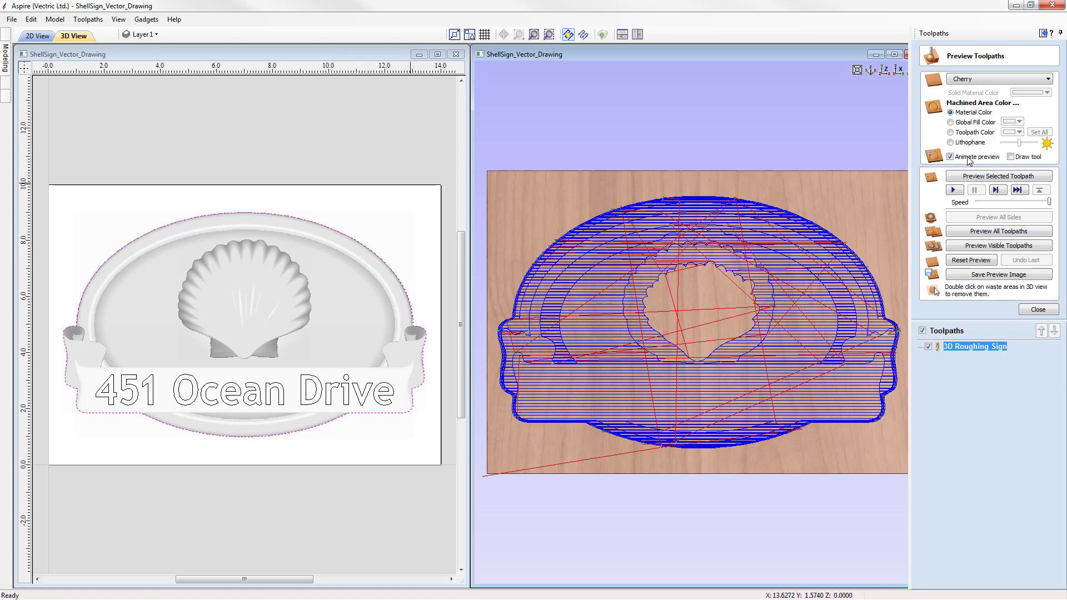
click(1011, 156)
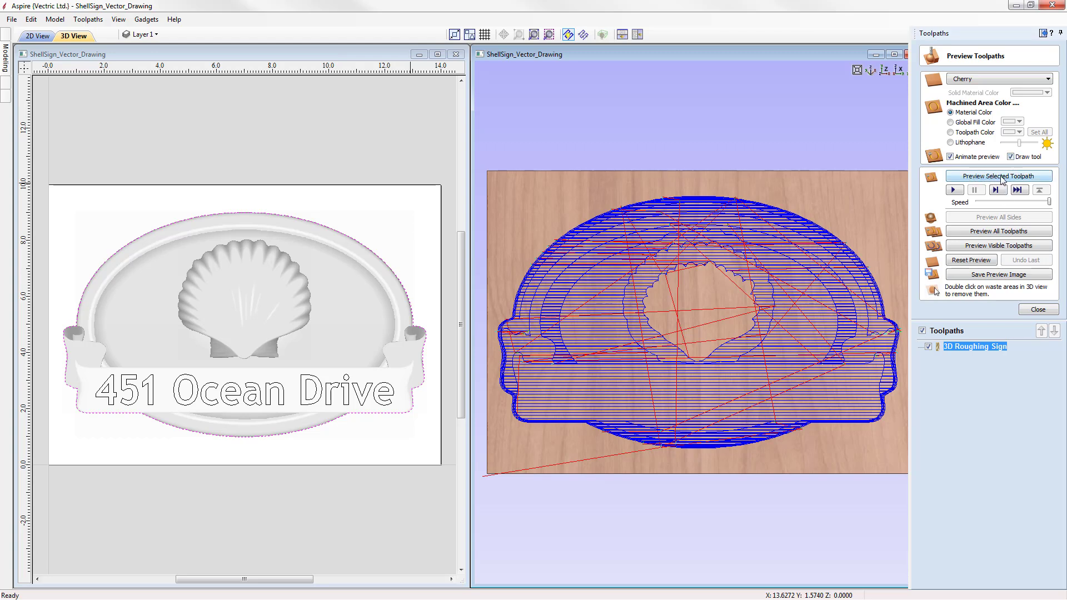
click(1000, 176)
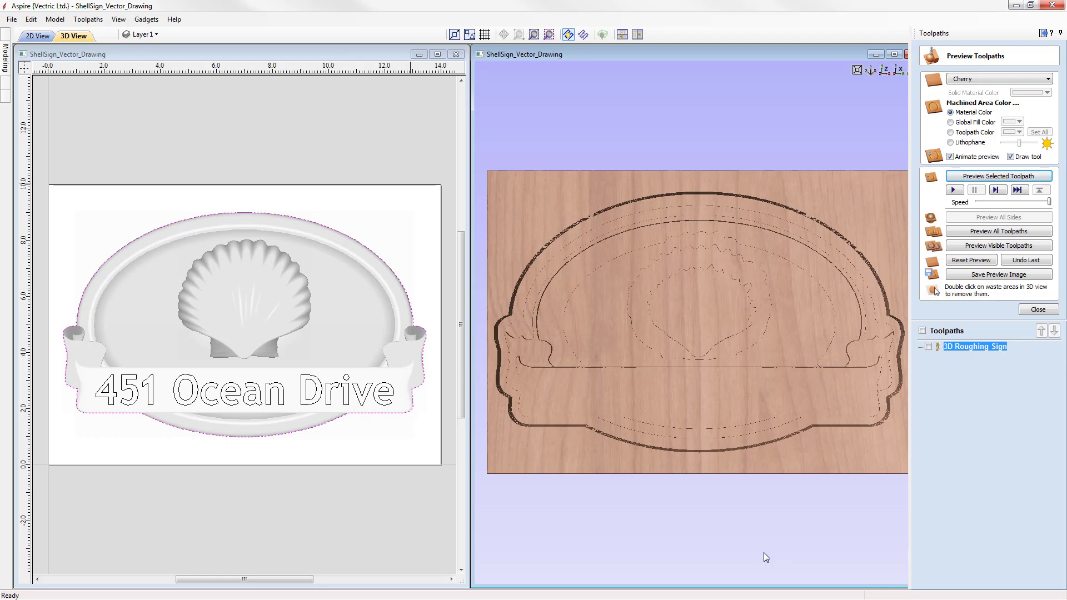
Step: Orbit around the roughing preview, return to the top view, and close the preview
drag(859, 486, 688, 389)
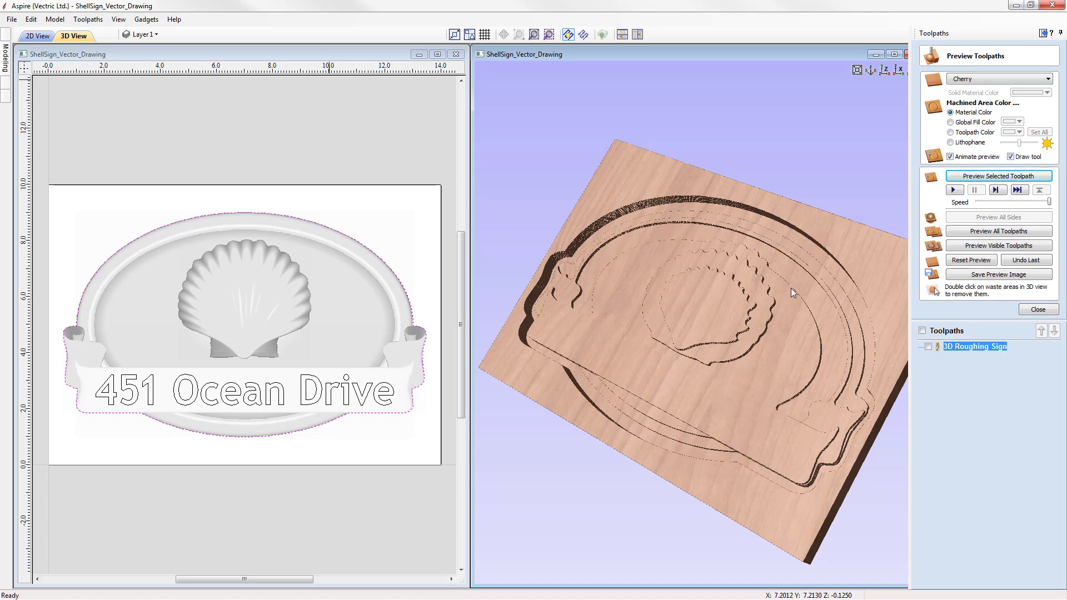
drag(765, 363, 724, 352)
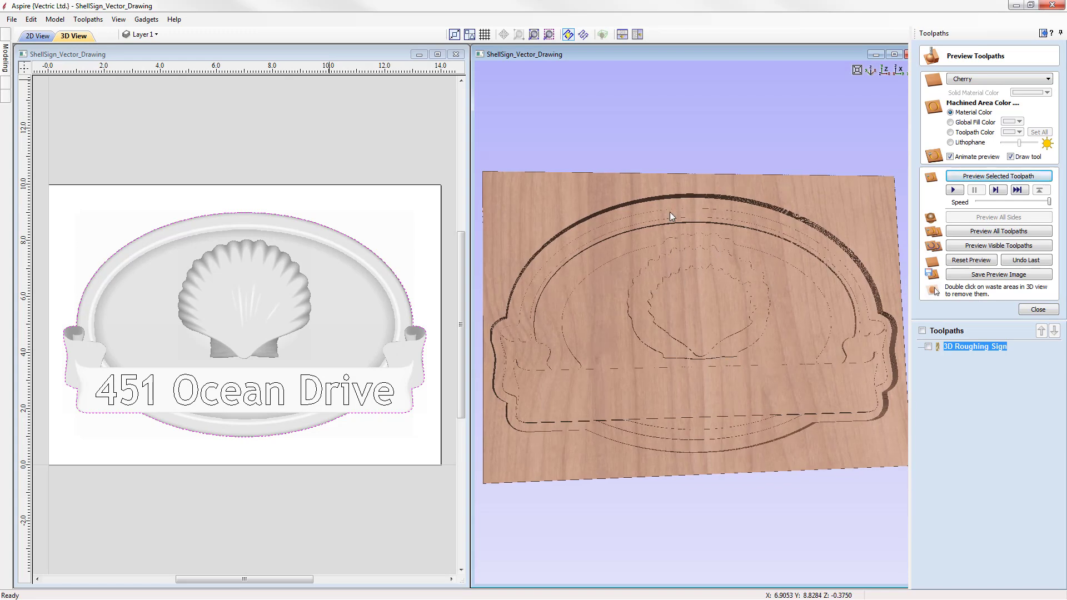
click(884, 70)
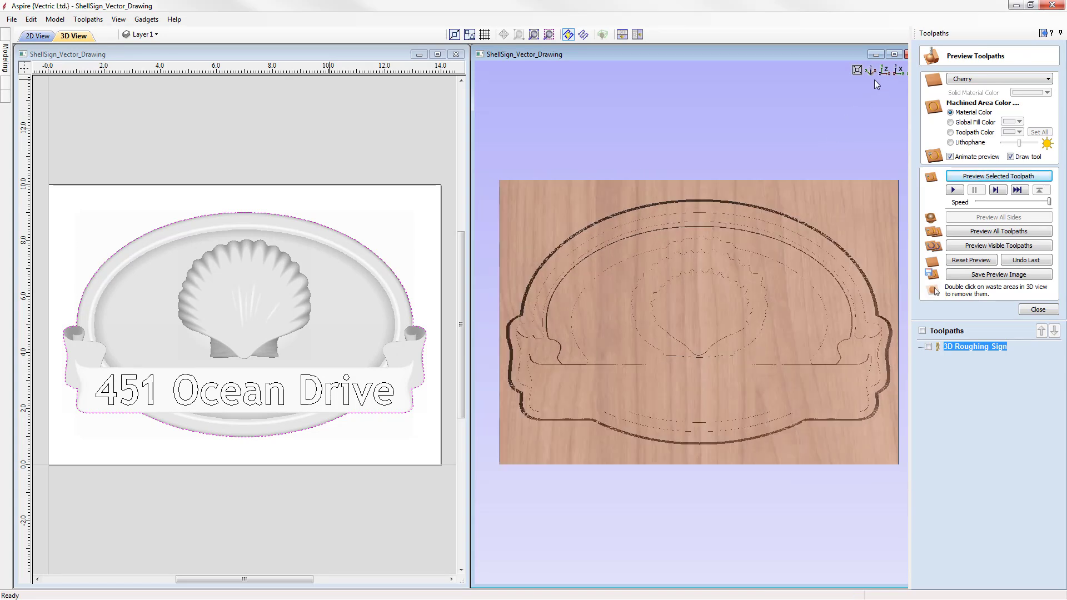
click(1039, 310)
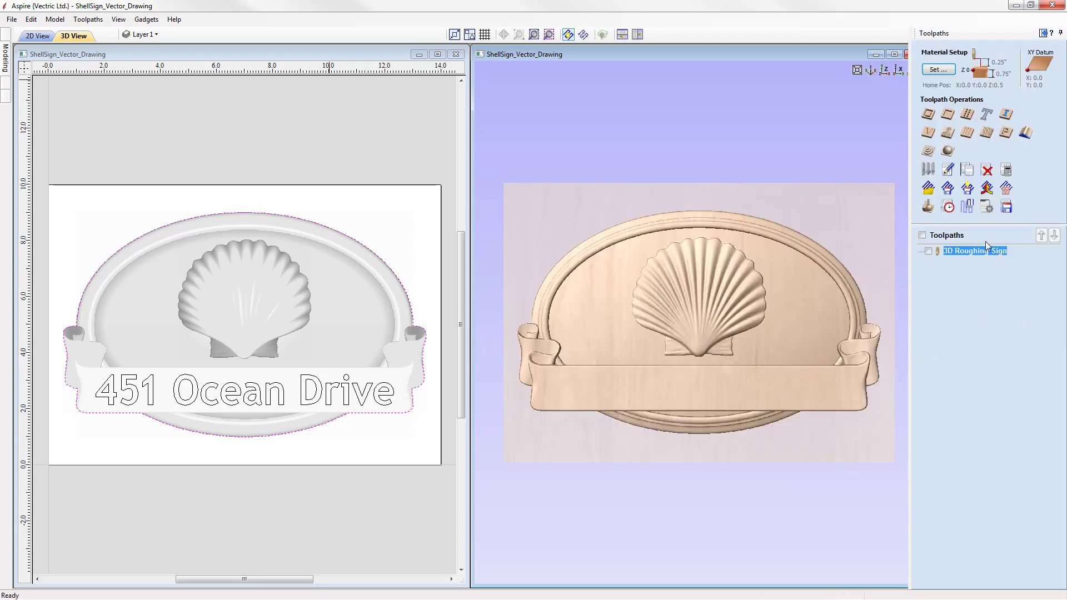
Step: Start a finish machining toolpath using the 1/8" Ball Nose tool
click(948, 151)
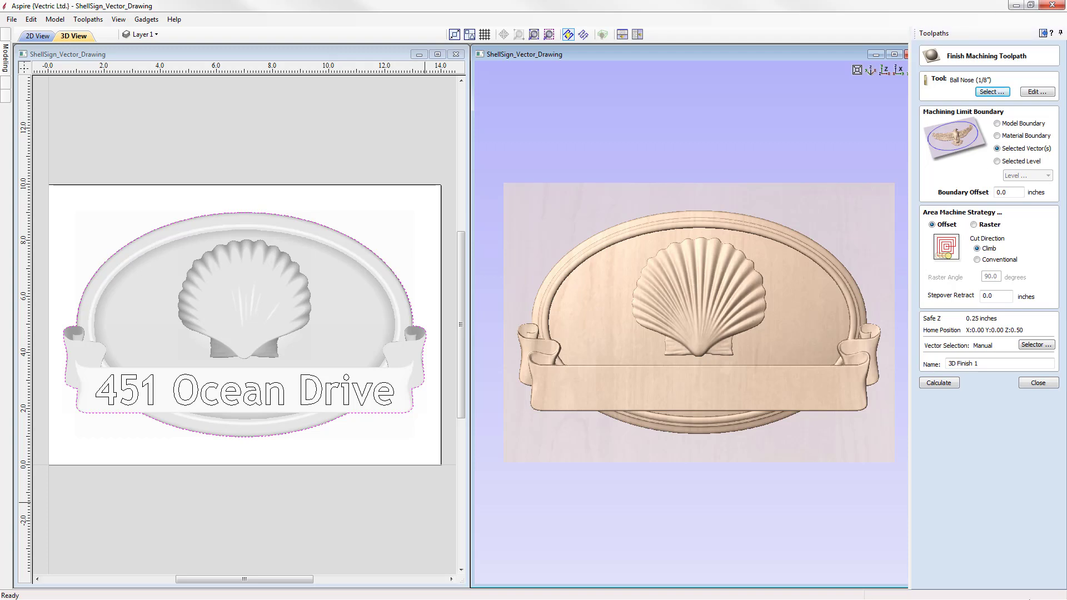
click(994, 93)
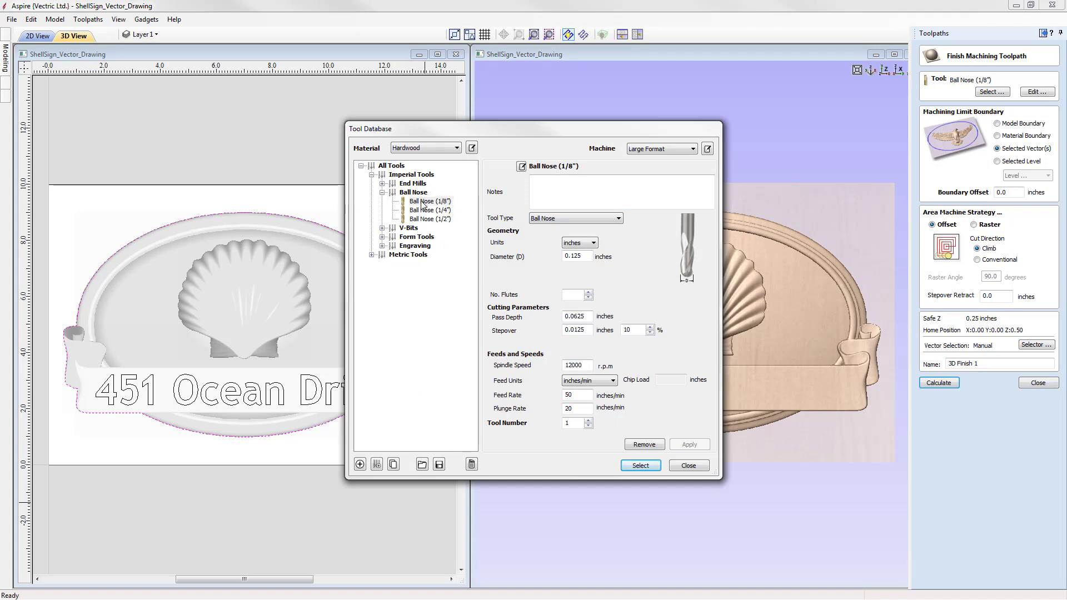
click(642, 467)
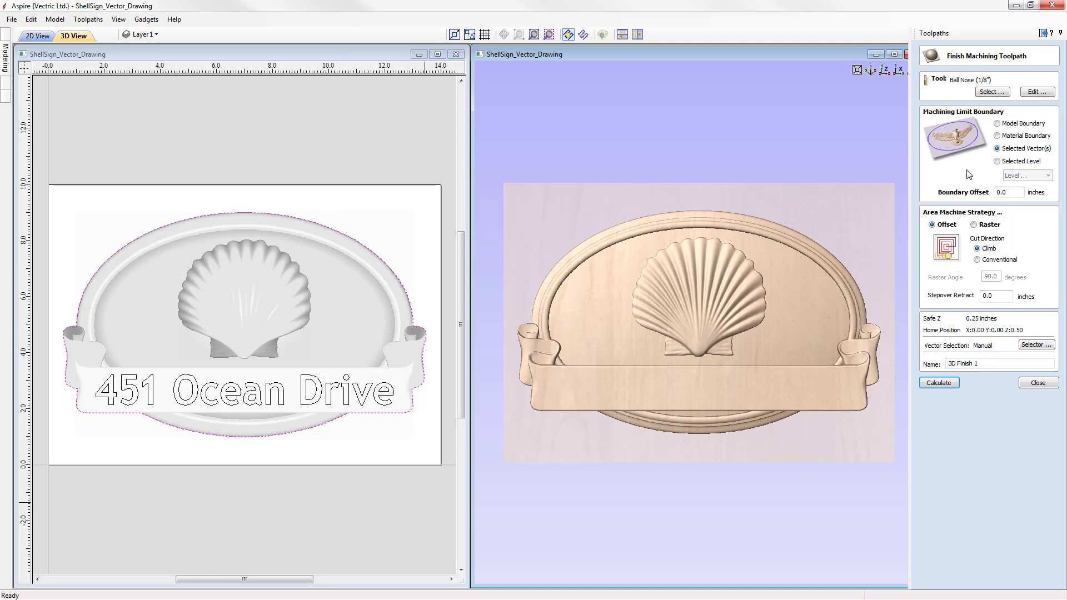
Step: Set the finish boundary offset to 0.1 inches and switch the strategy to Raster at 90 degrees
drag(1000, 193, 1010, 192)
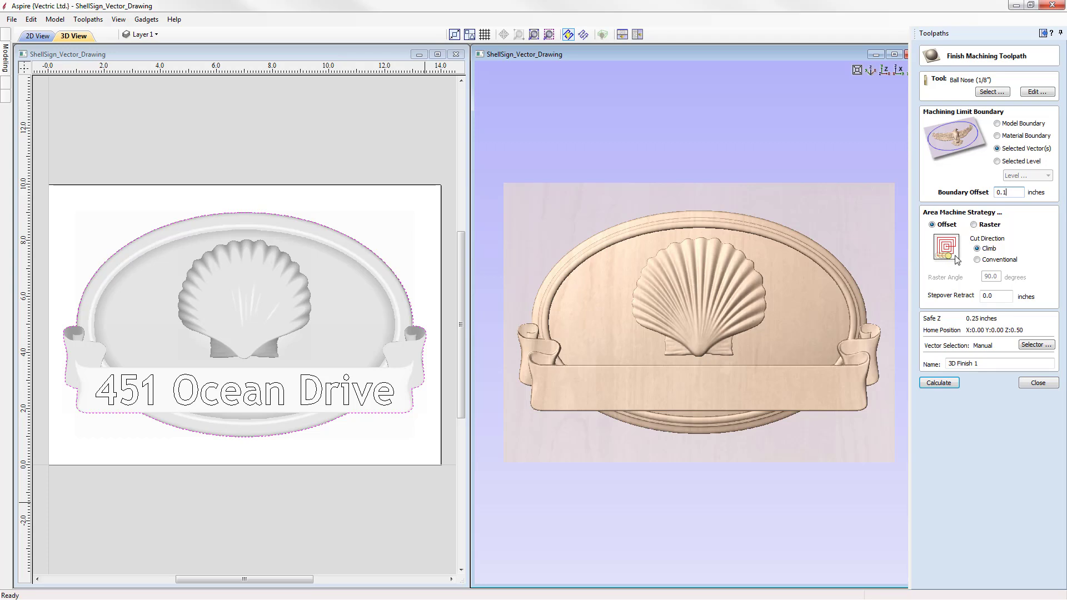
click(978, 225)
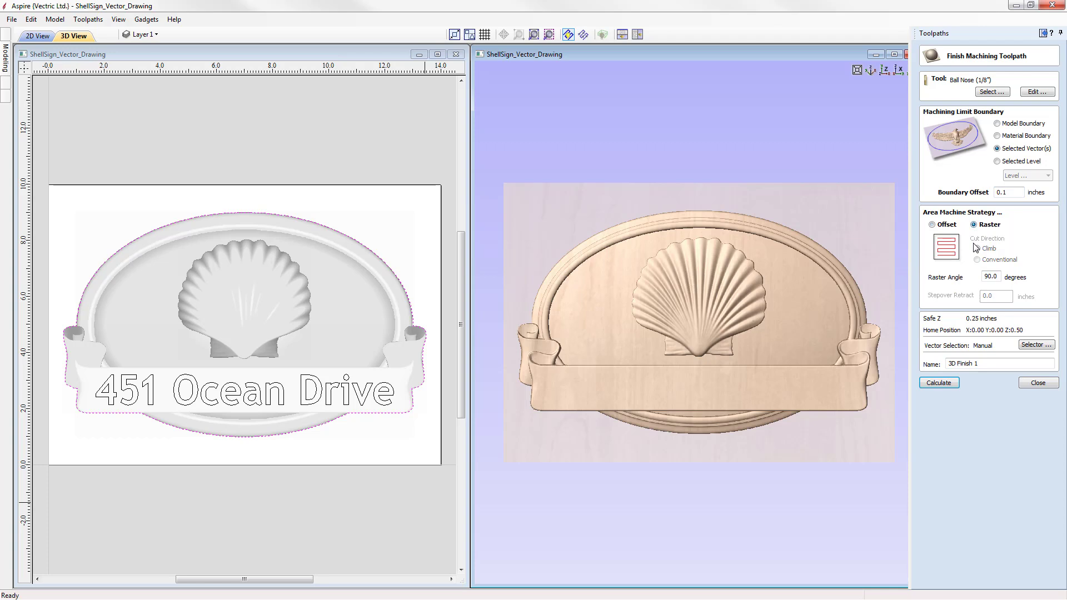
double_click(988, 278)
click(999, 278)
Step: Name the finishing toolpath 3D Finish Sign and calculate it
drag(710, 234, 729, 278)
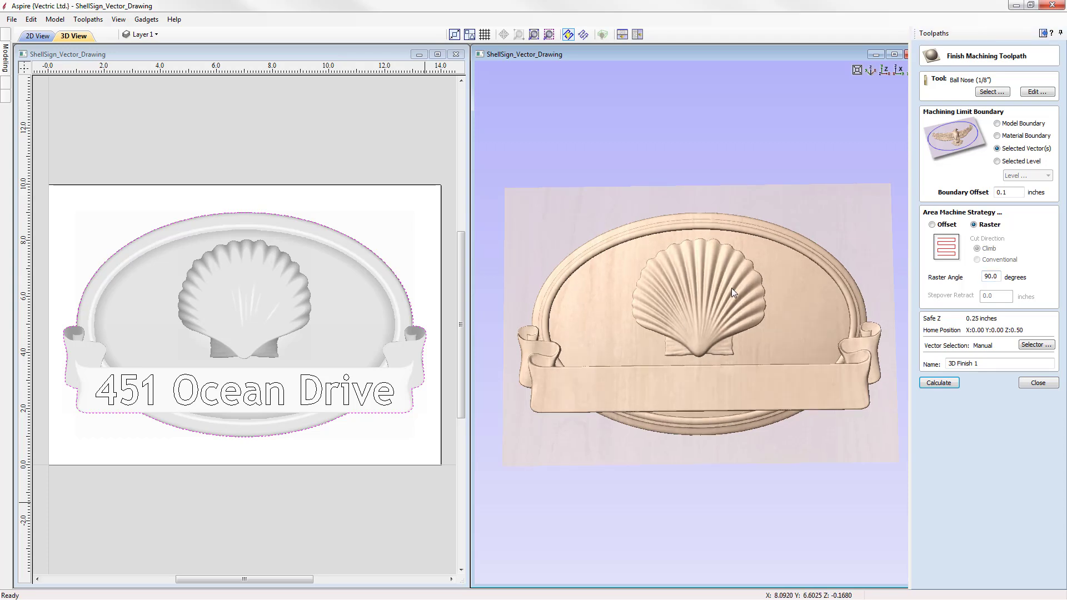
click(884, 70)
click(979, 364)
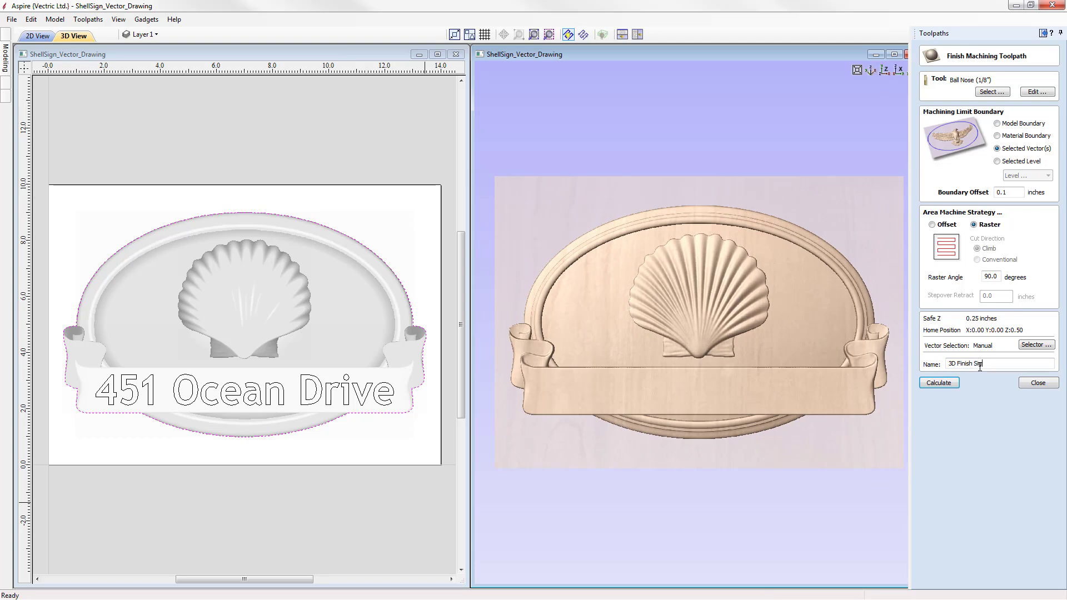
click(948, 384)
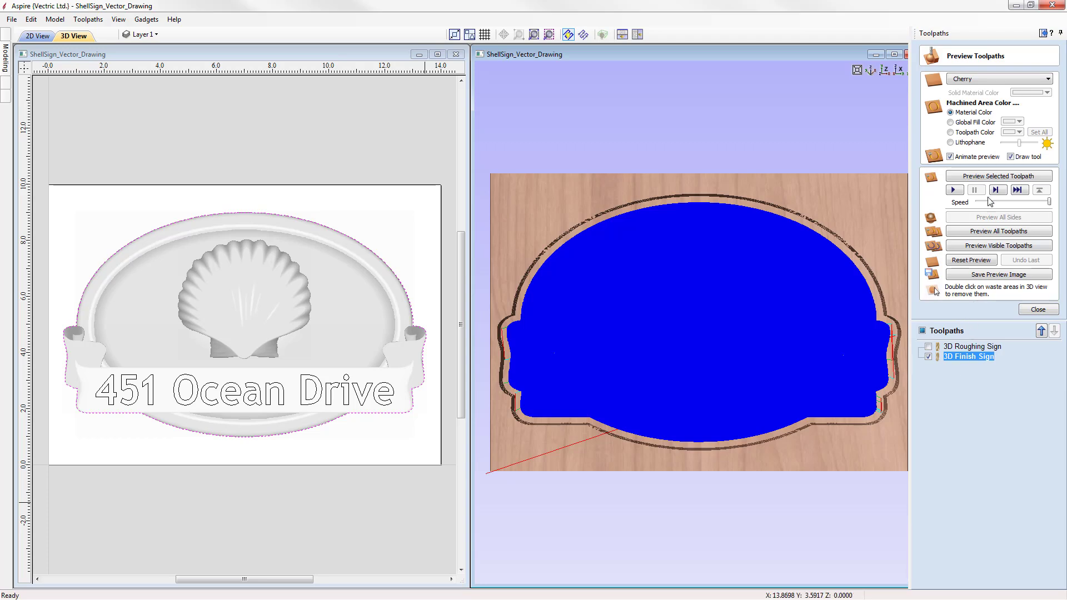
Step: Preview the finishing toolpath, orbit to inspect it, and close the preview
click(993, 177)
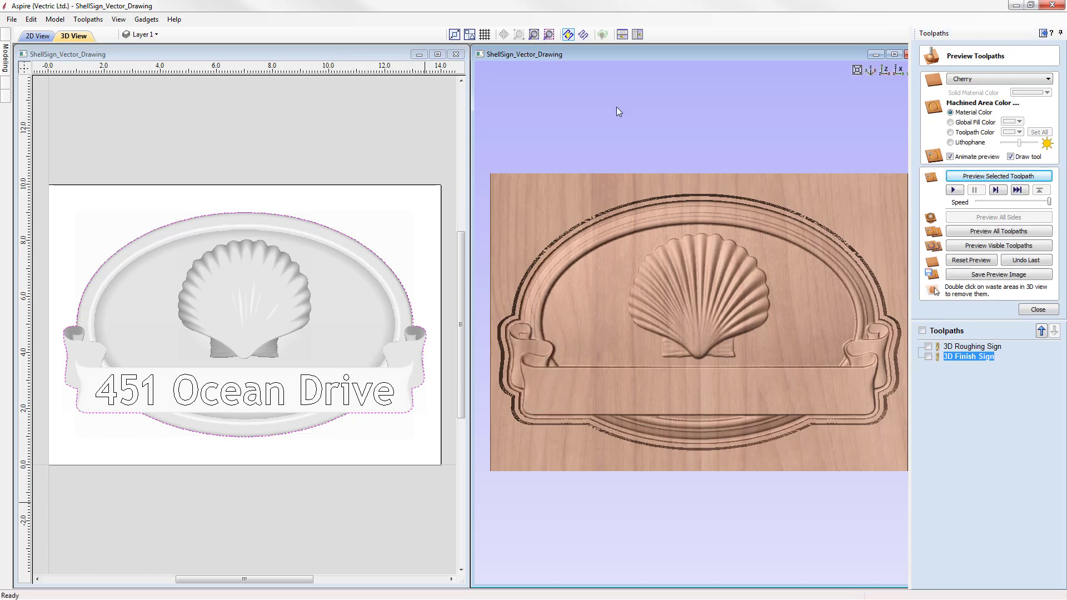
drag(752, 465, 795, 445)
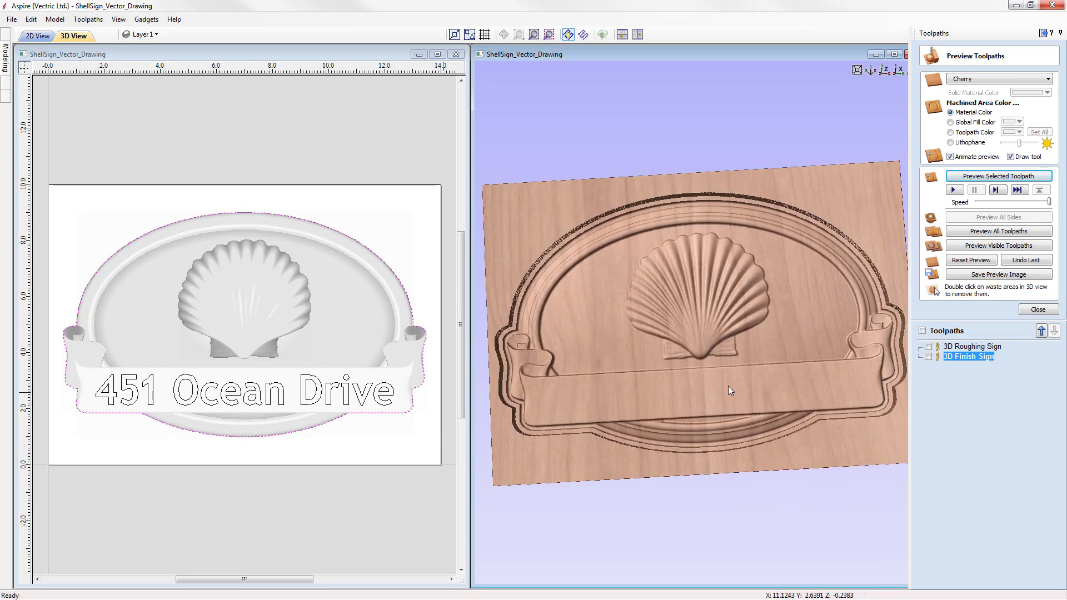
click(885, 69)
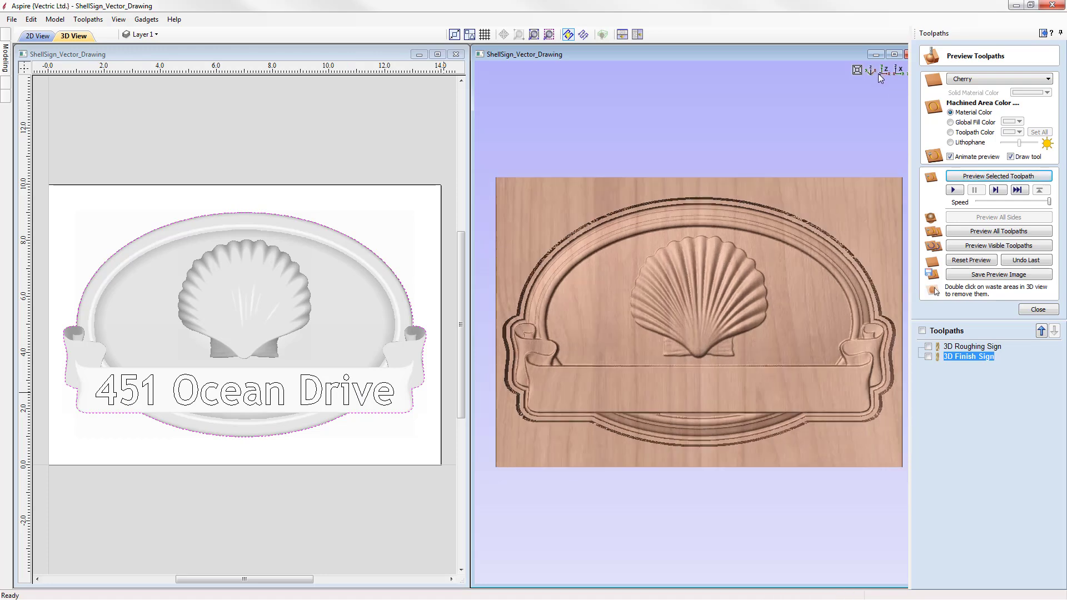
click(1038, 310)
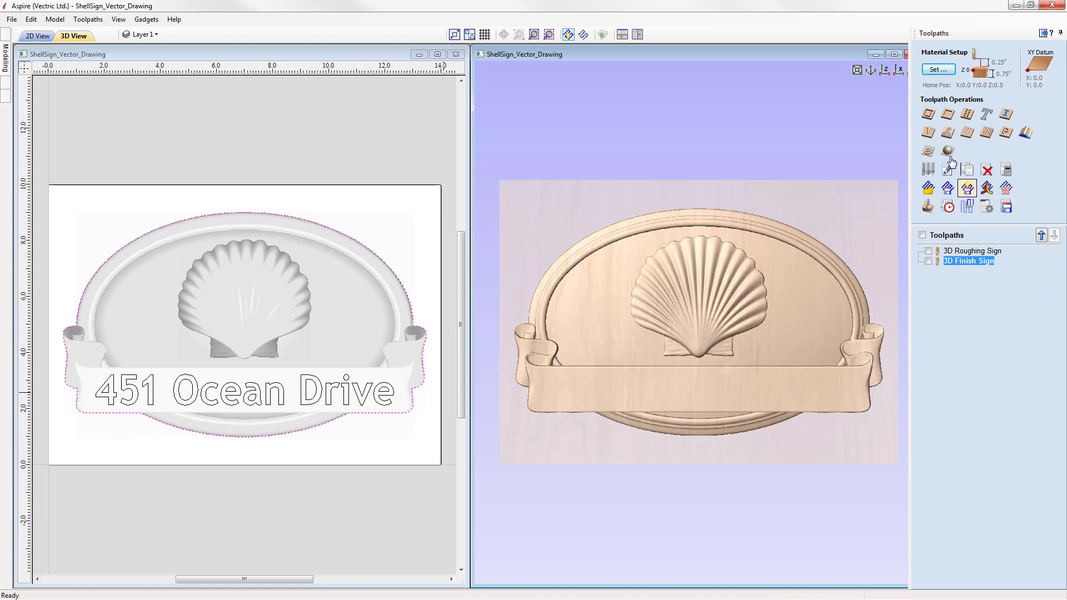
Step: Start a V-Carve toolpath on the 451 Ocean Drive text with the V-Bit (90.0° - 1/2")
click(930, 136)
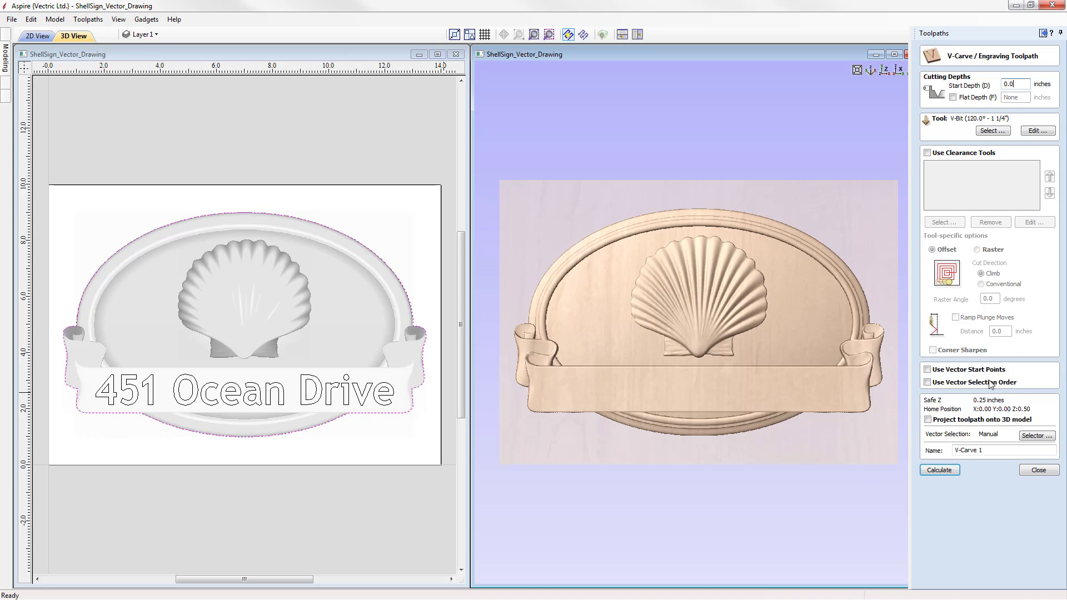
click(378, 393)
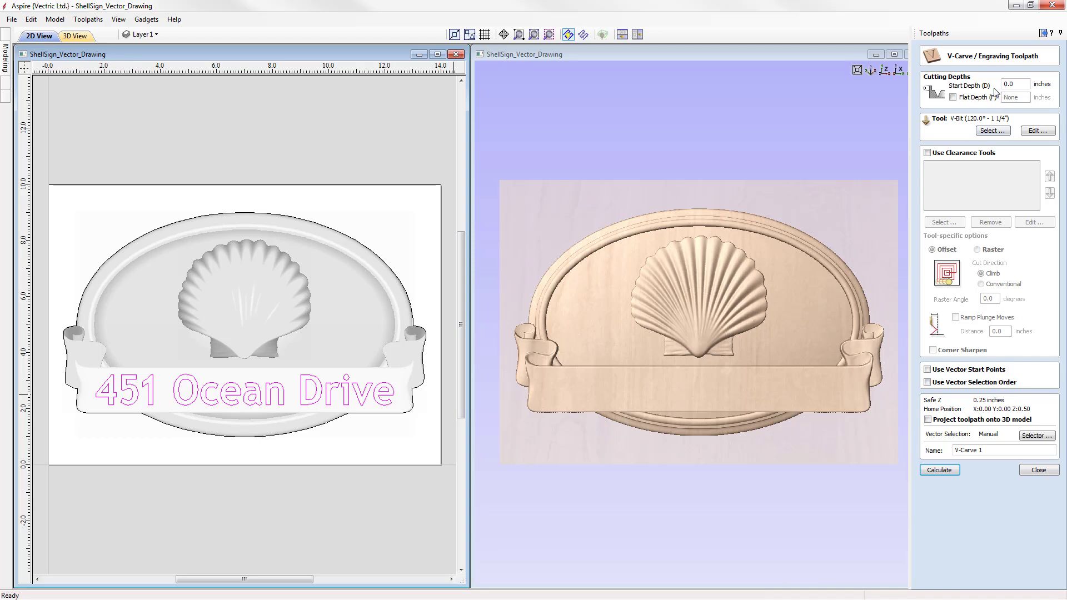
click(989, 132)
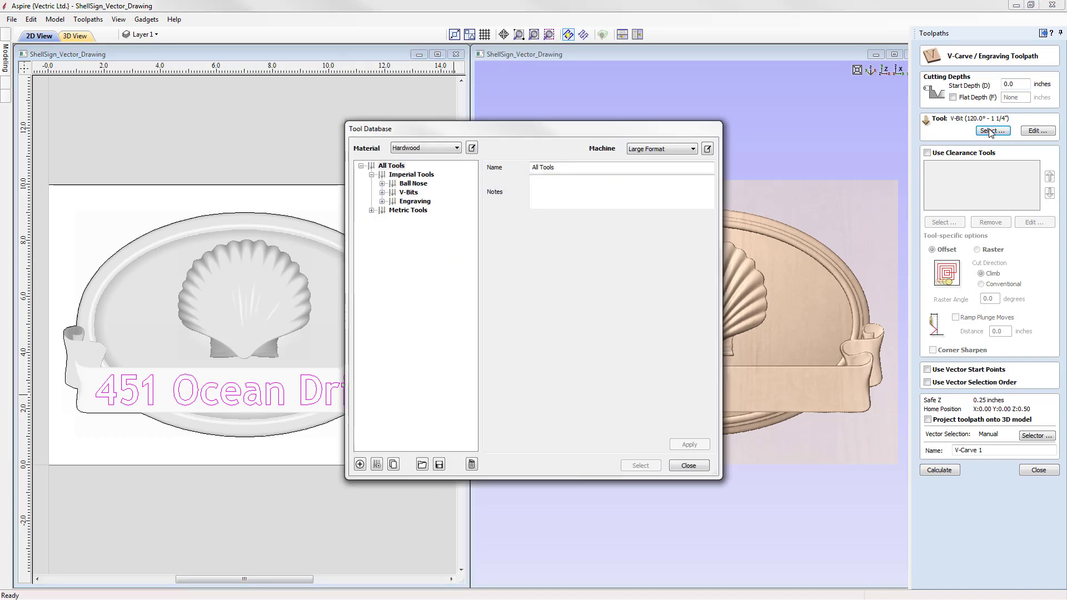
click(383, 193)
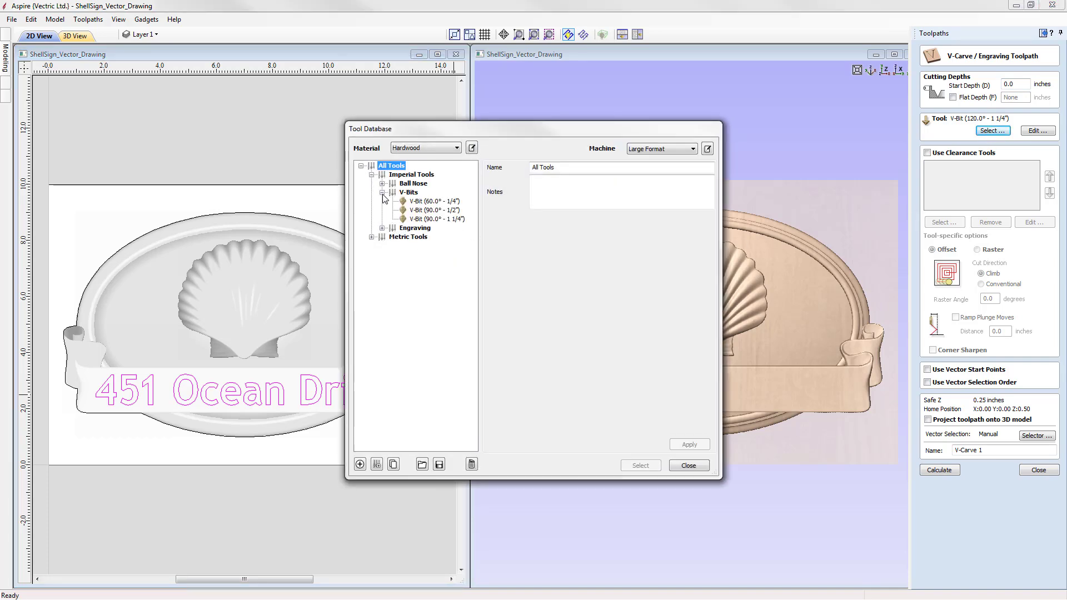
click(441, 211)
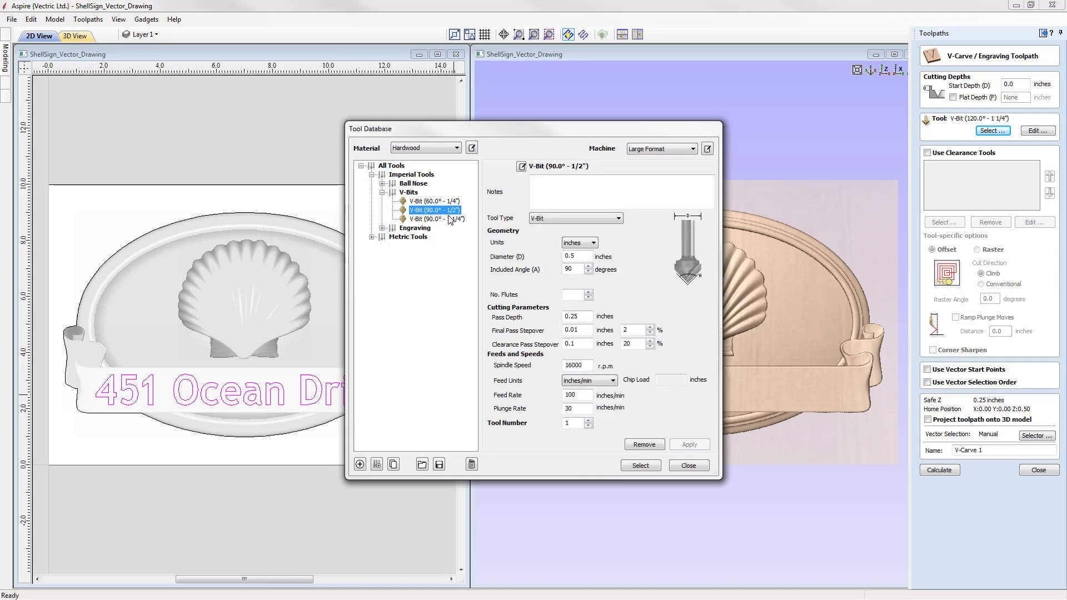
click(640, 466)
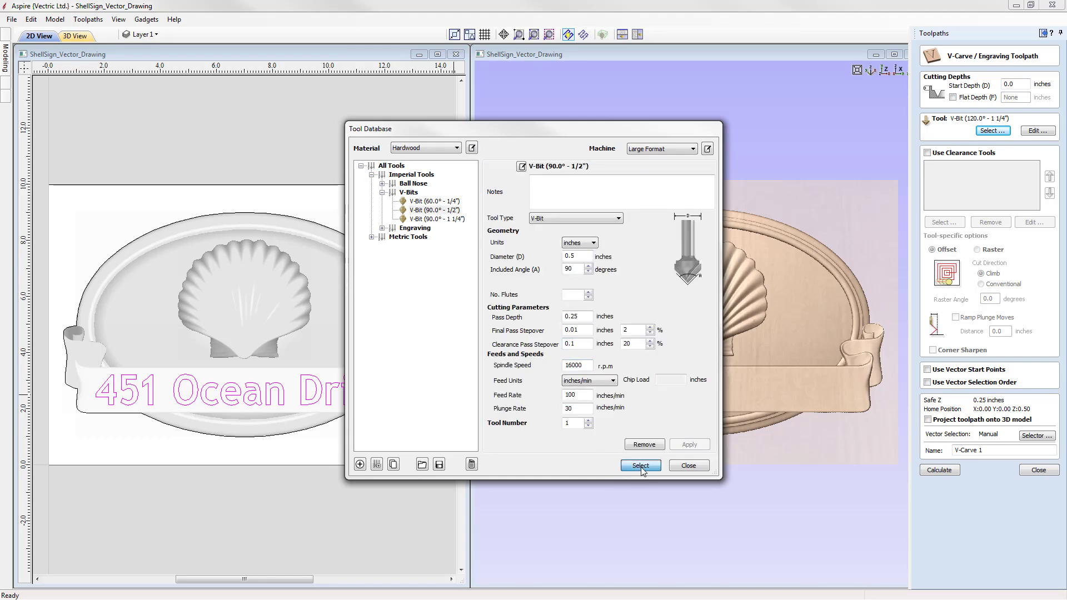
Step: Name the V-carve toolpath V-Carve Sign, project it onto the 3D model, and calculate it
click(986, 451)
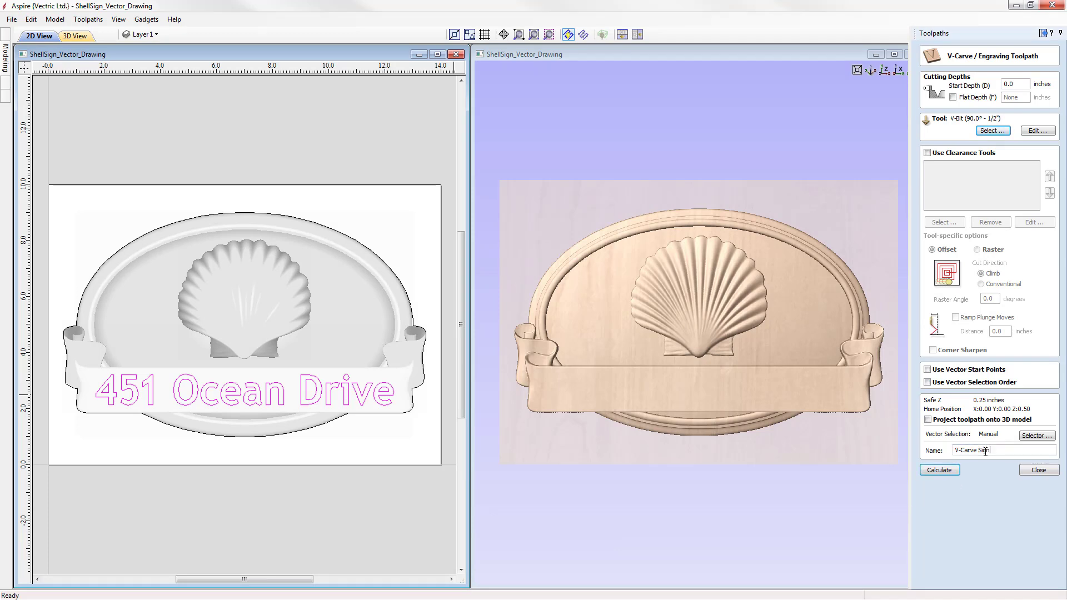
click(928, 420)
click(940, 470)
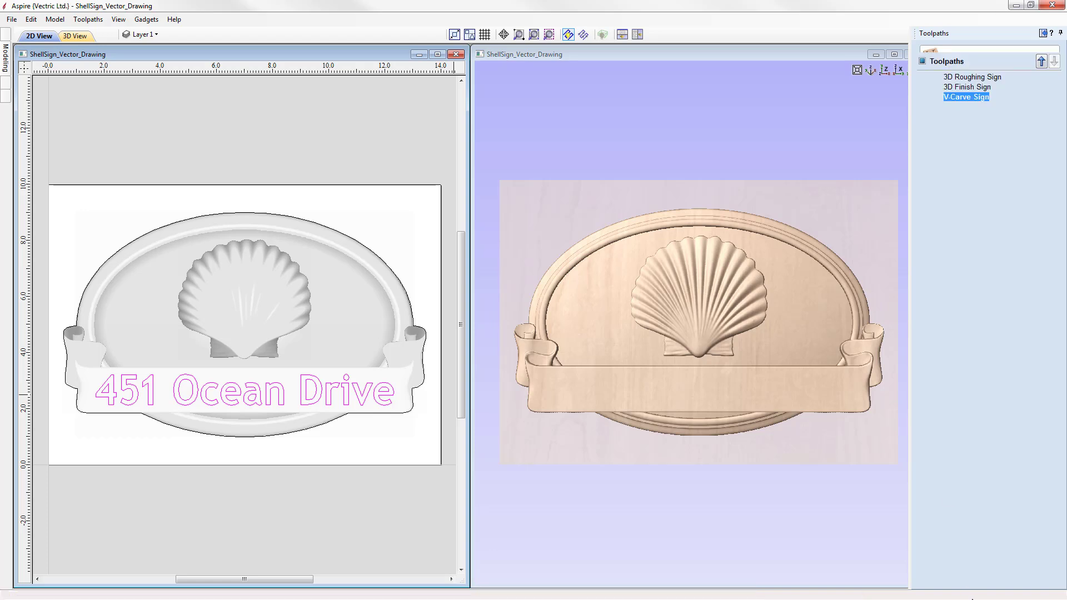
Step: Preview the V-carve toolpath and orbit to inspect the carved lettering
click(999, 177)
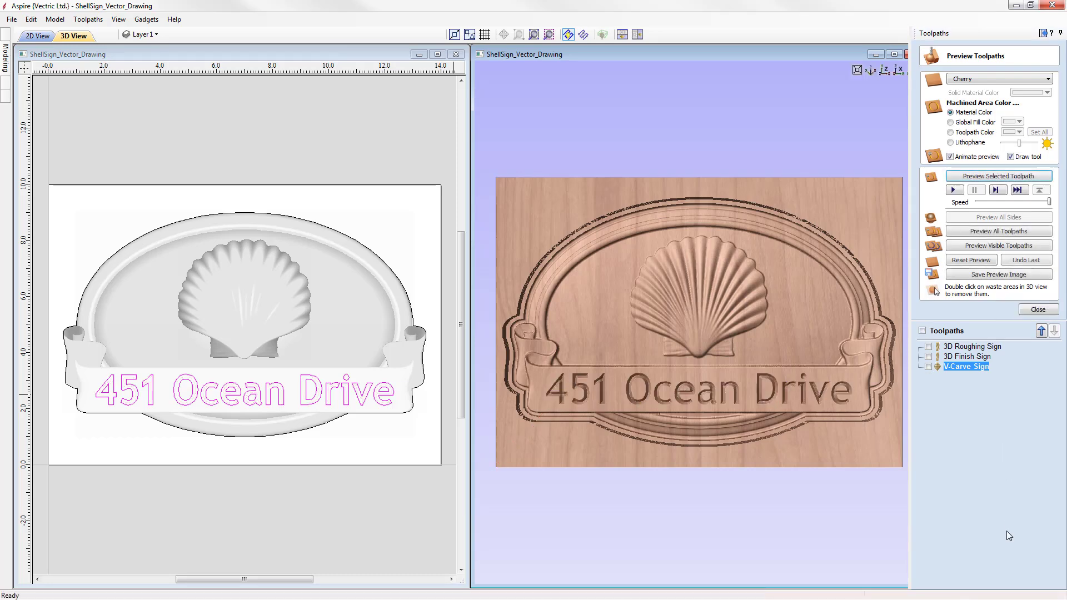
drag(816, 498, 620, 443)
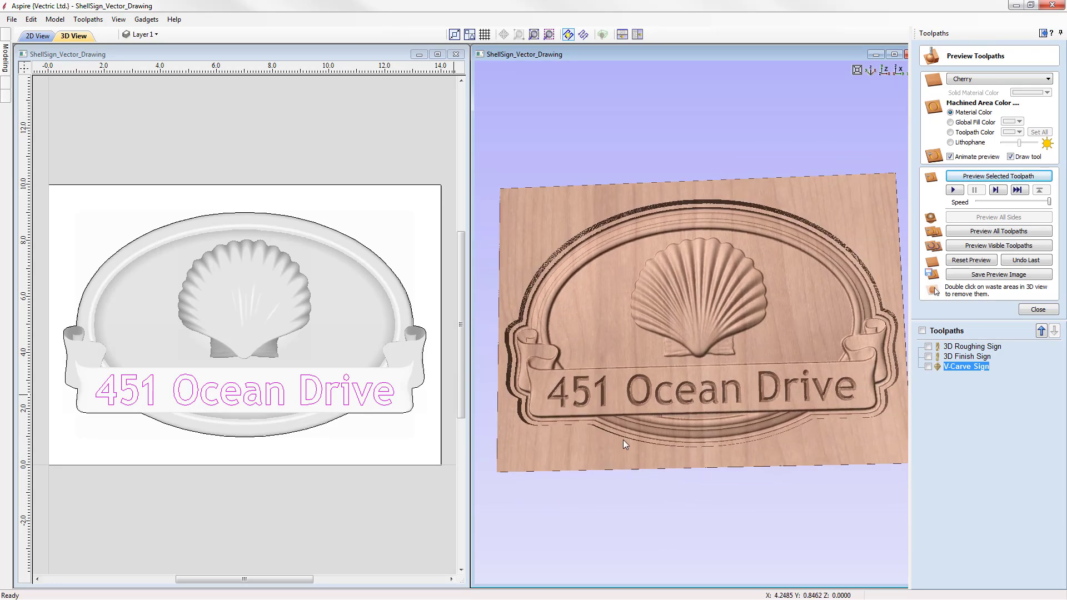
Step: Orbit the V-carve preview once more, return to the top view, and close the preview
drag(758, 443, 789, 333)
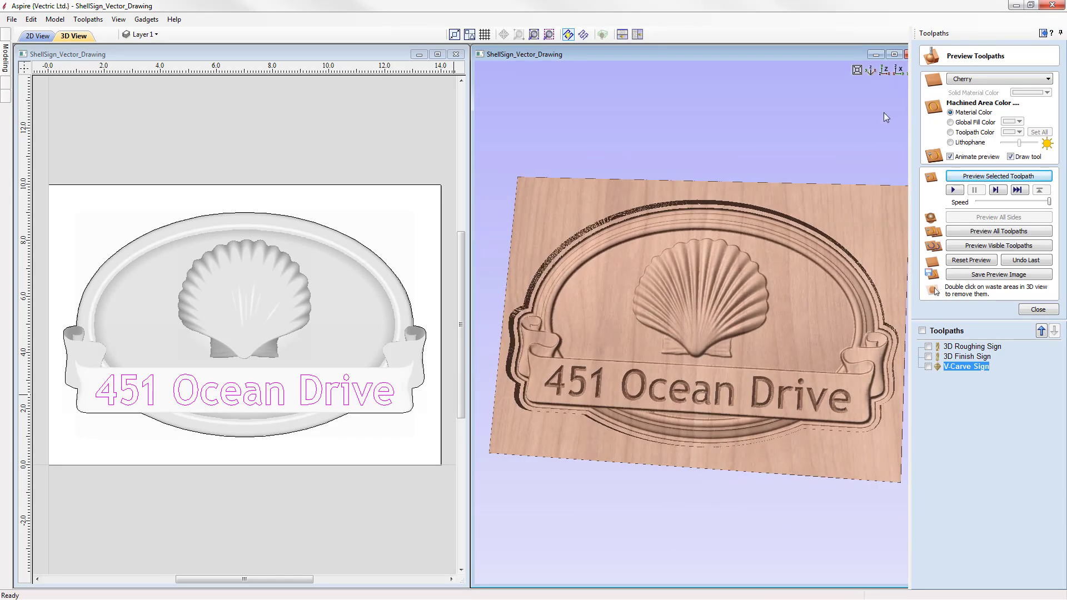
click(884, 70)
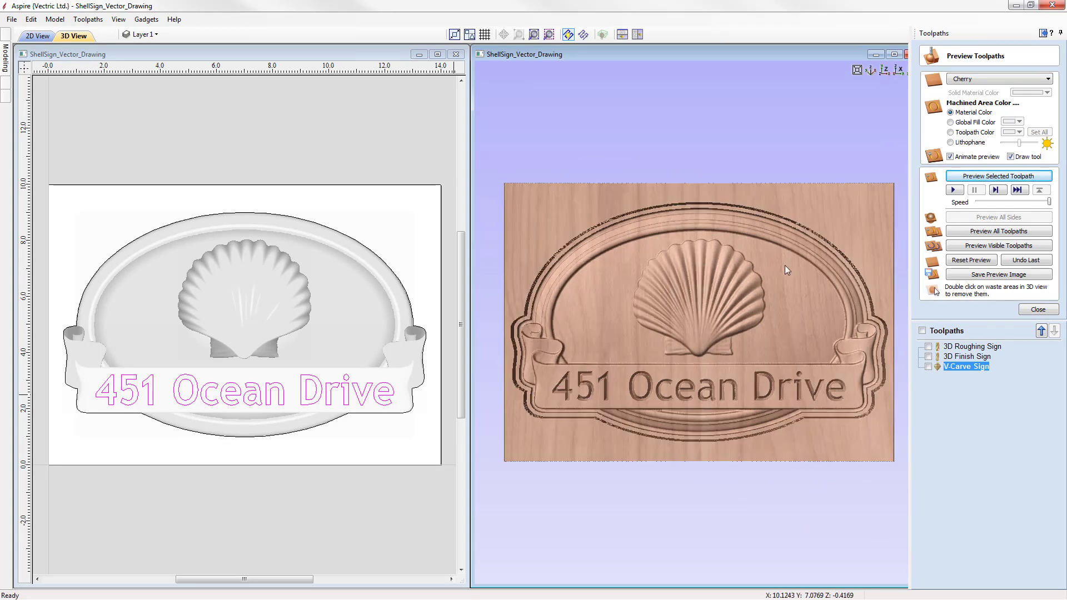
click(1037, 310)
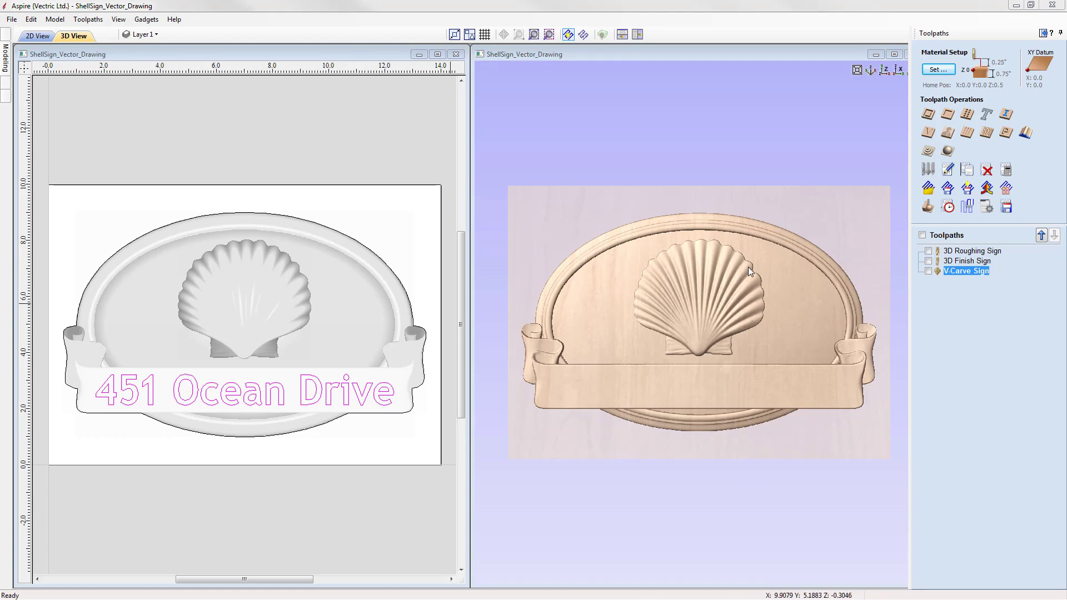
Step: Select the sign's outer outline and start a 2D Profile toolpath with a 0.0 start depth and 0.75-inch cut depth
click(351, 239)
click(351, 240)
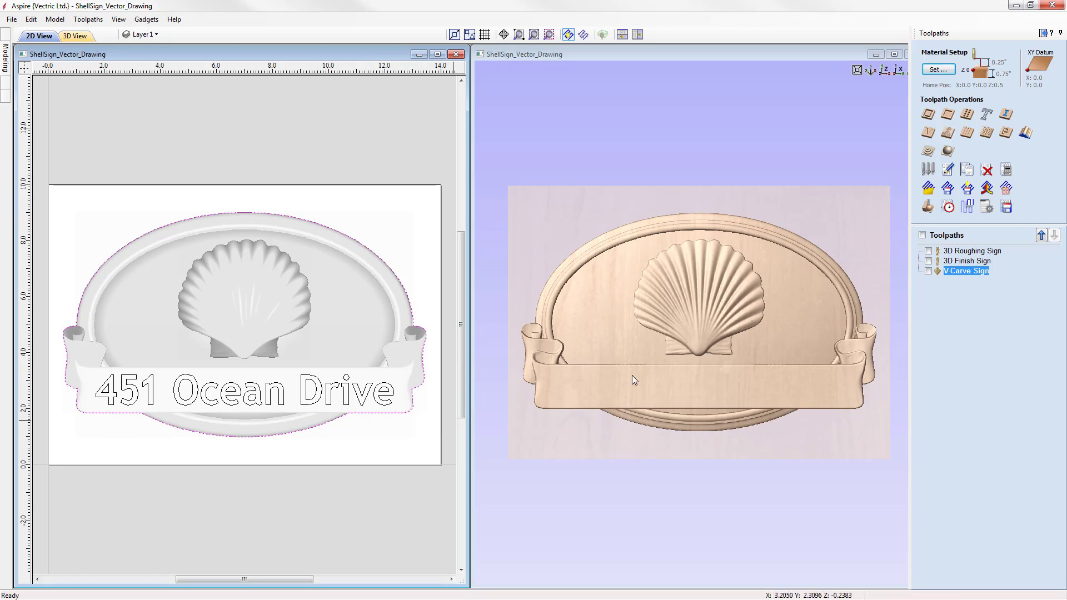
click(929, 115)
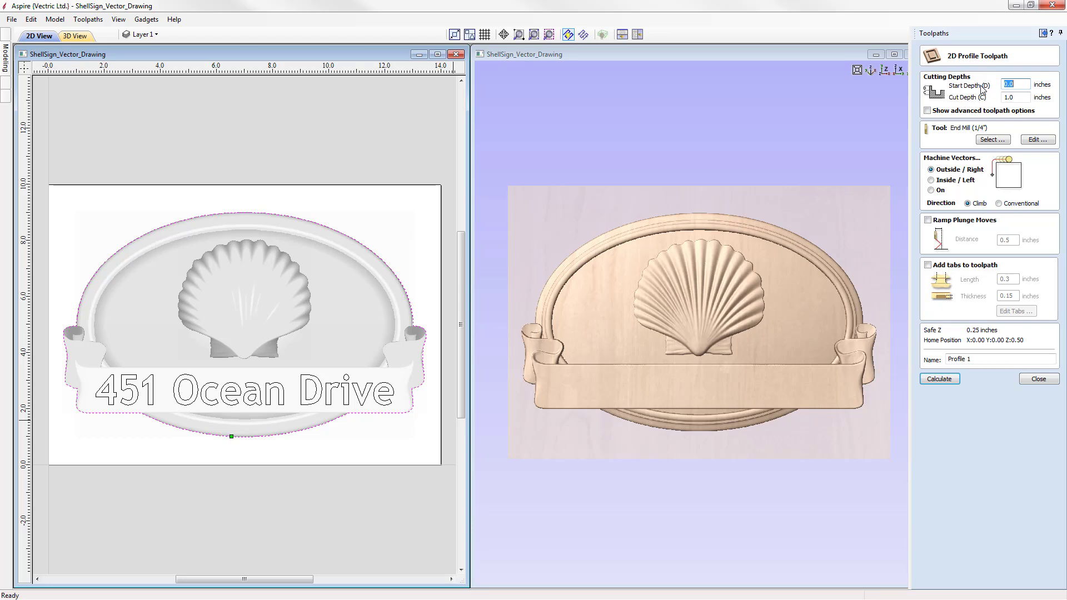
click(1022, 83)
key(Tab)
Step: Check the End Mill (1/4") tool settings, name the profile toolpath Profile Sign, and calculate it
click(1037, 140)
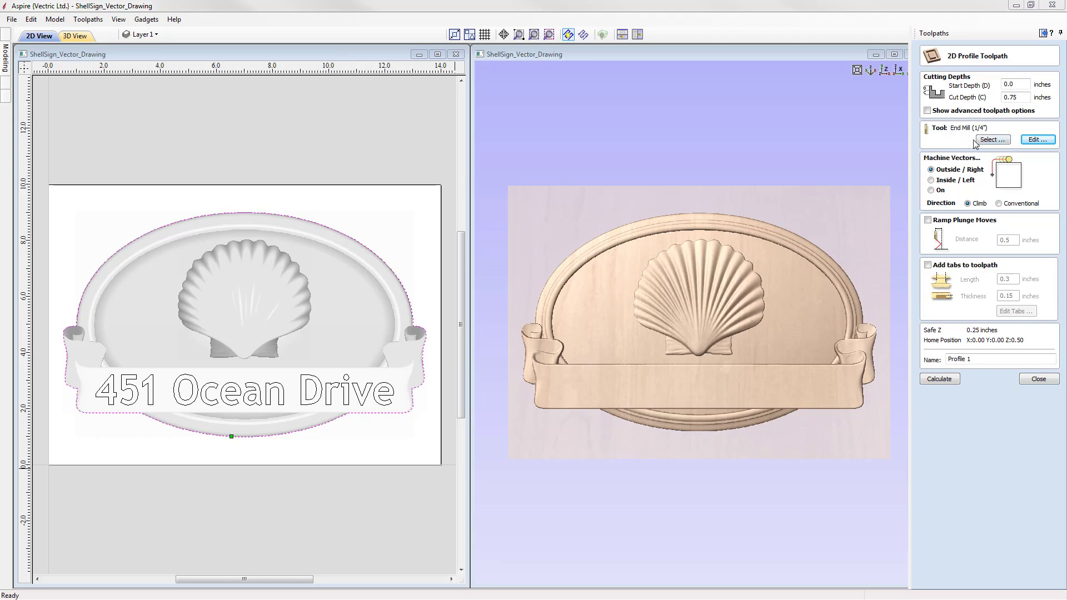
click(1039, 140)
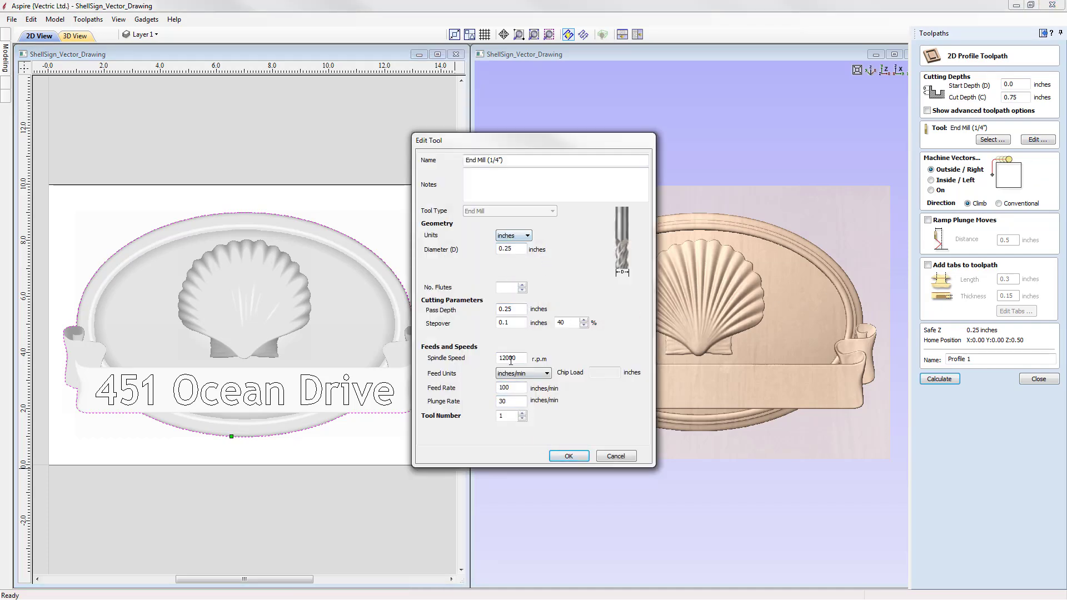
click(569, 456)
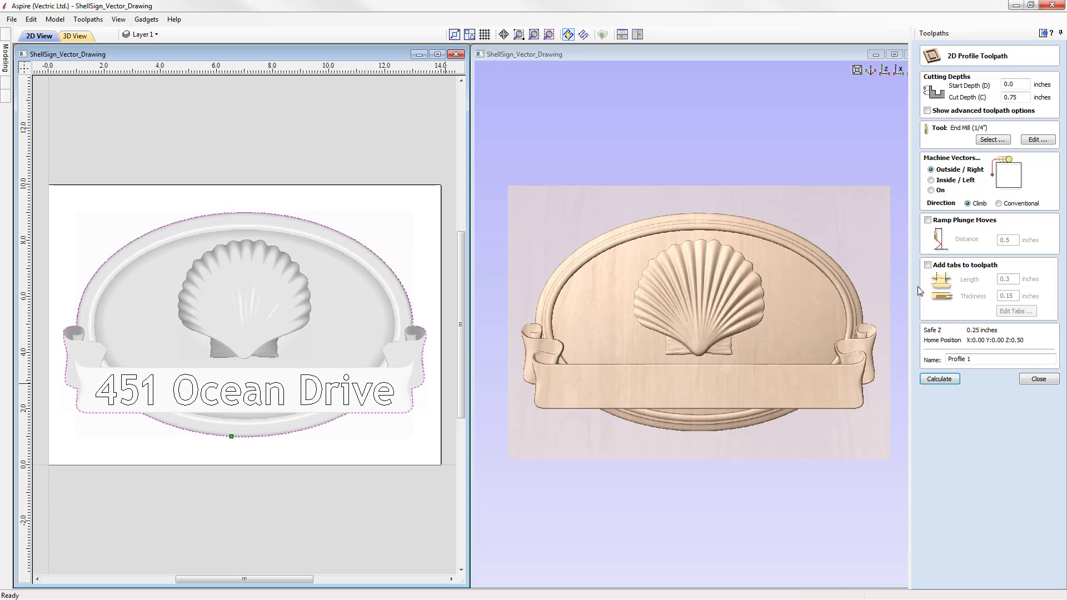
click(991, 356)
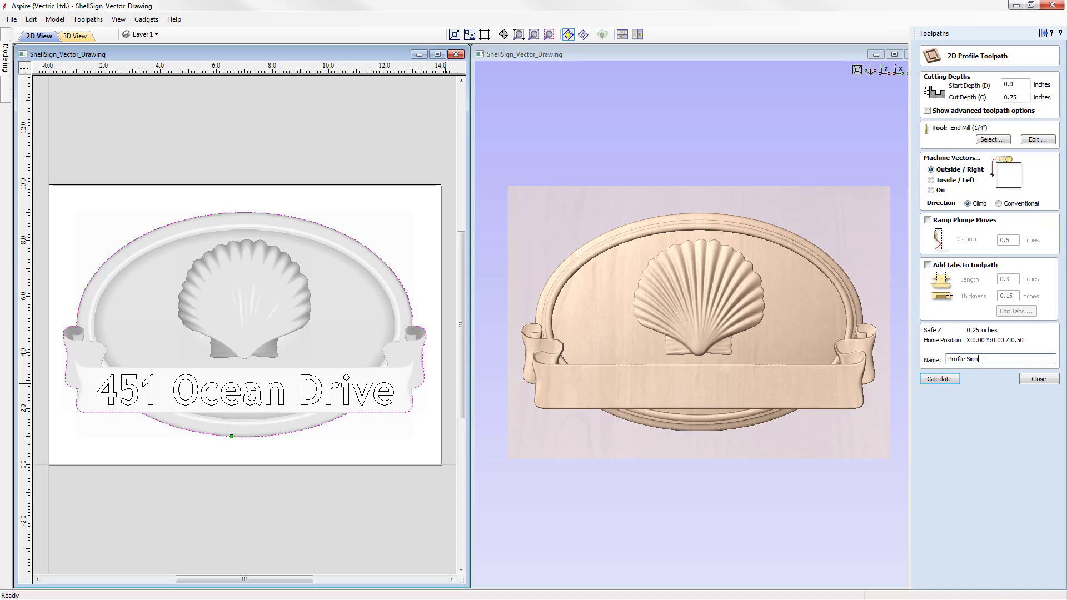
click(940, 378)
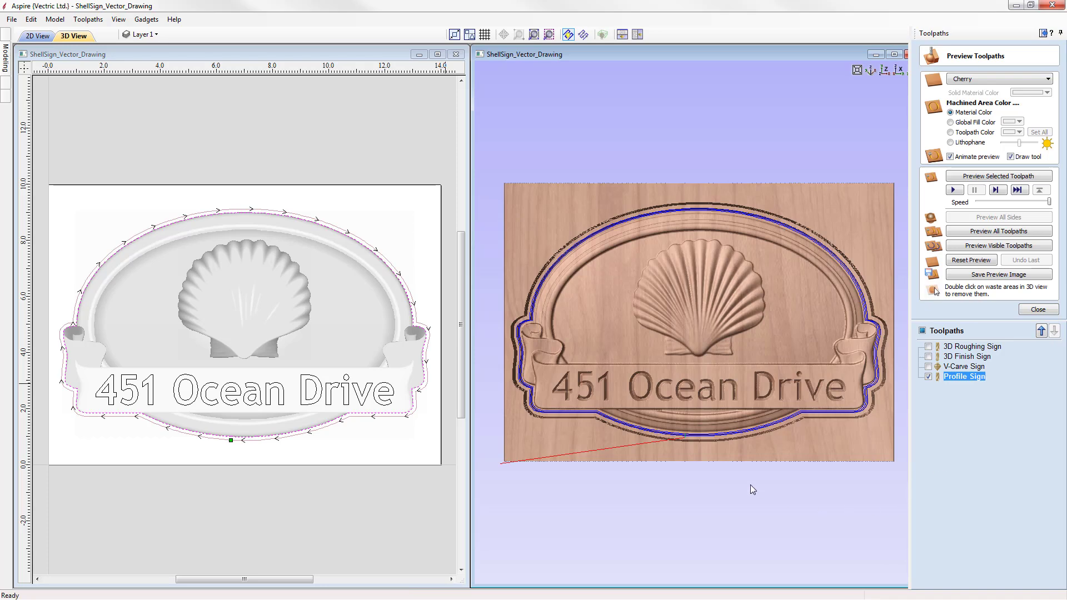
Step: Preview the profile toolpath in an enlarged 3D view, remove the waste material around the sign, and inspect the cut-out
click(894, 54)
click(996, 177)
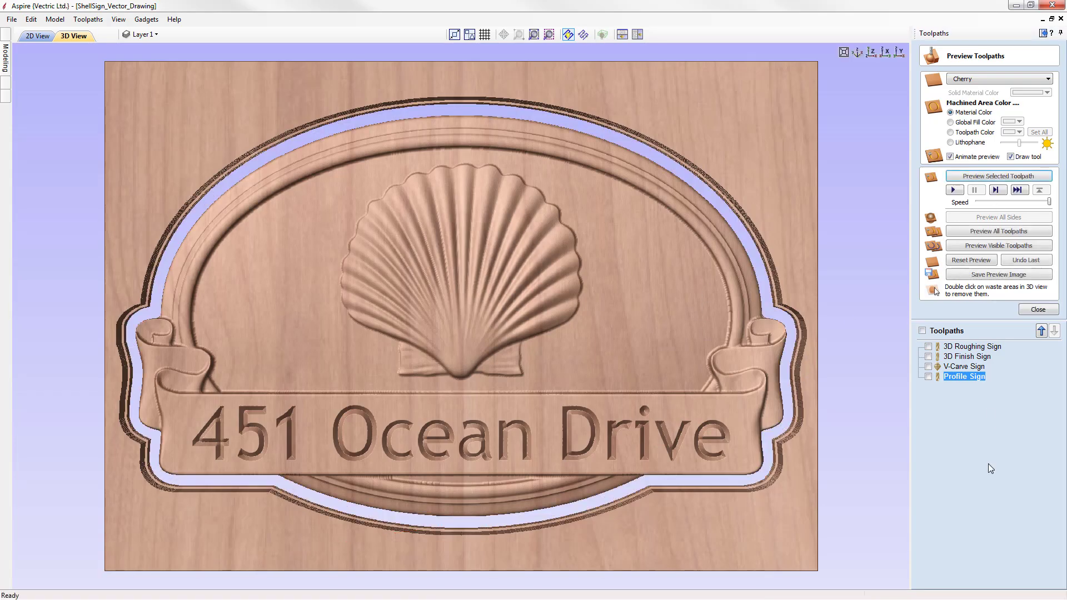
drag(459, 442, 518, 404)
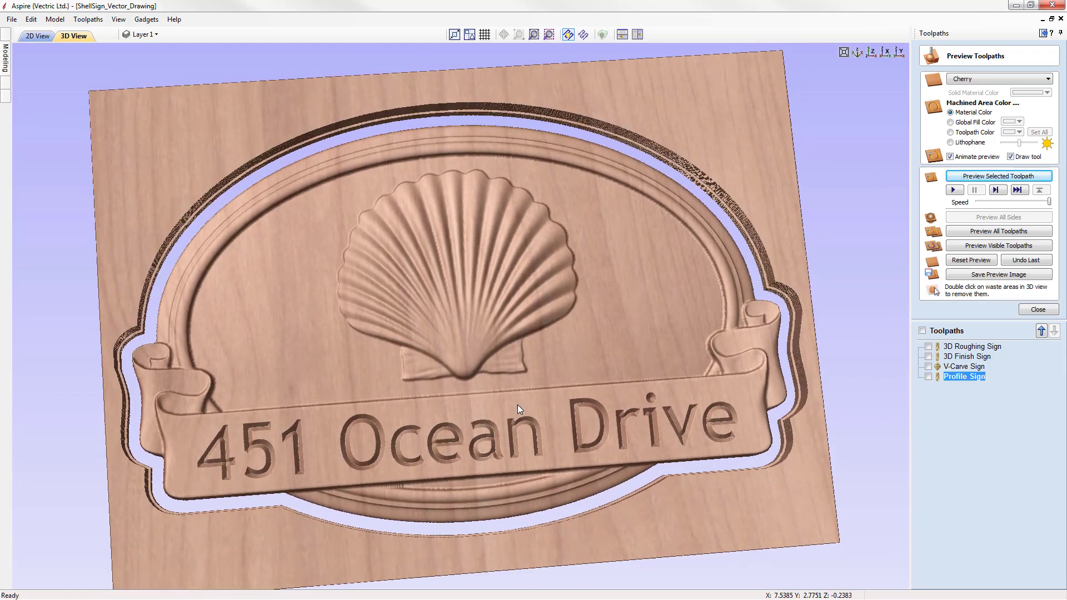
double_click(702, 104)
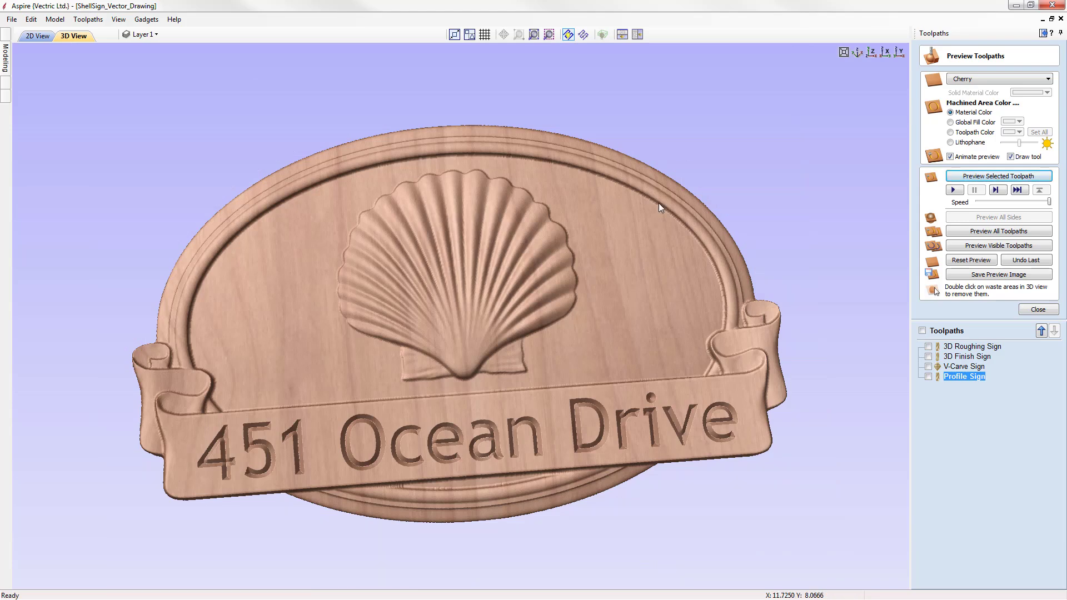
scroll(495, 285, down, 3)
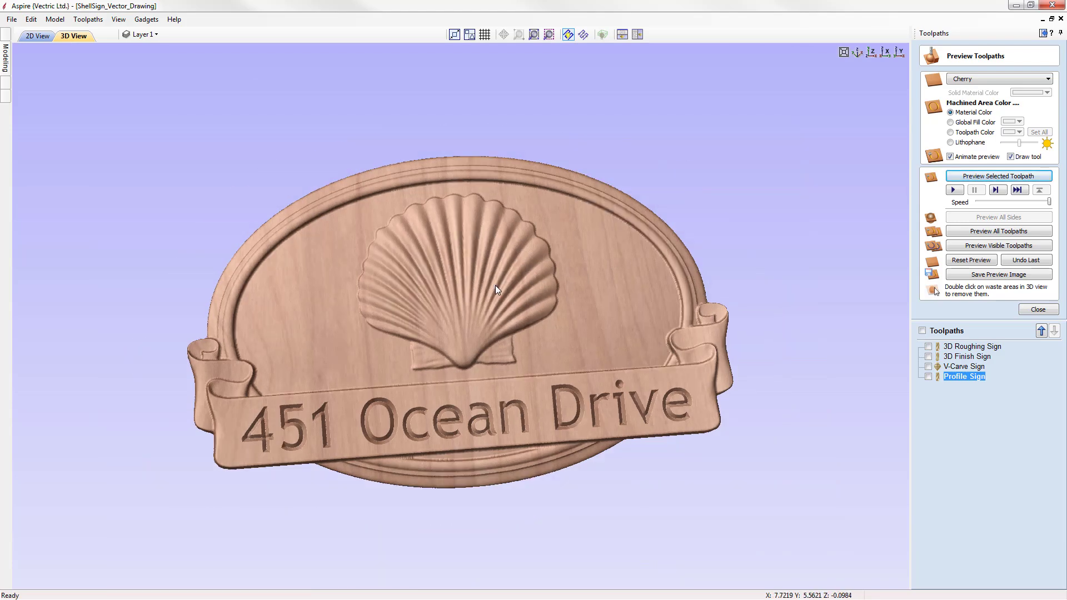
drag(465, 359, 423, 364)
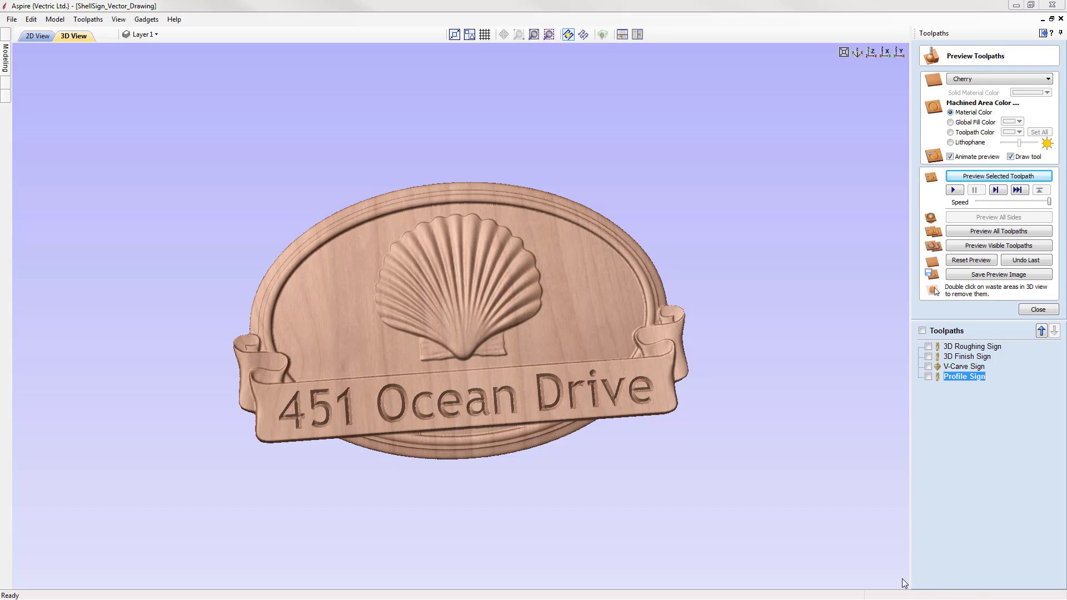
Step: Save an image of the cut-out sign preview and close the preview
click(1012, 275)
click(564, 358)
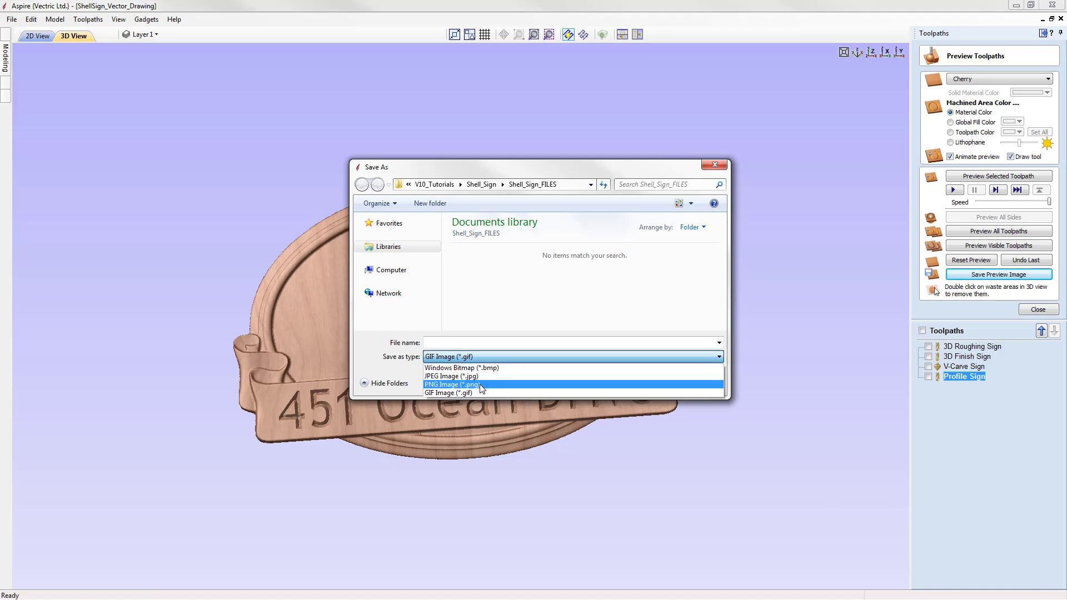
click(482, 347)
click(695, 385)
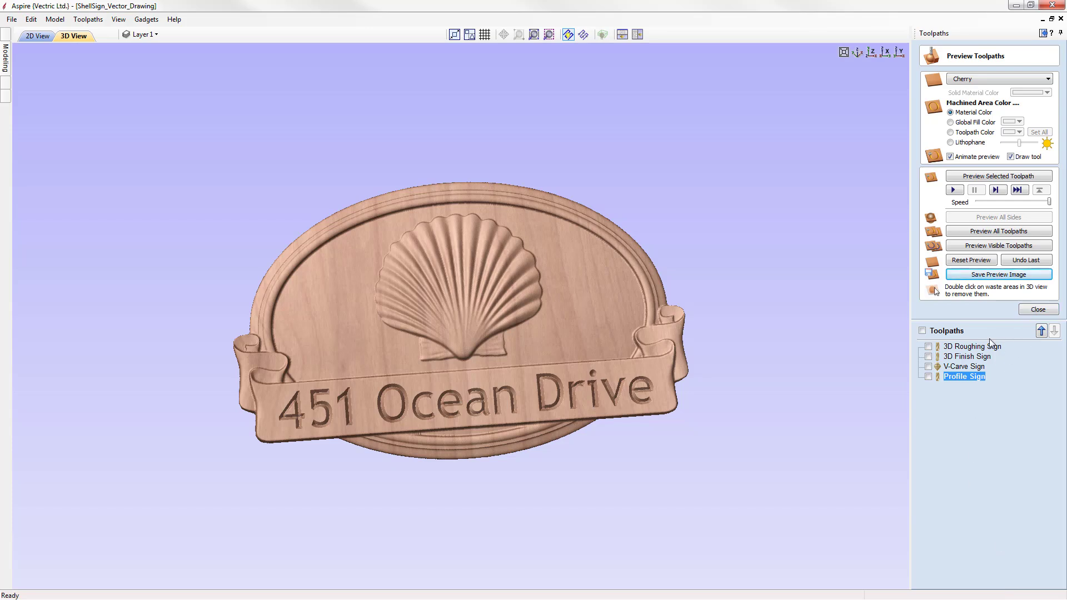
click(1044, 310)
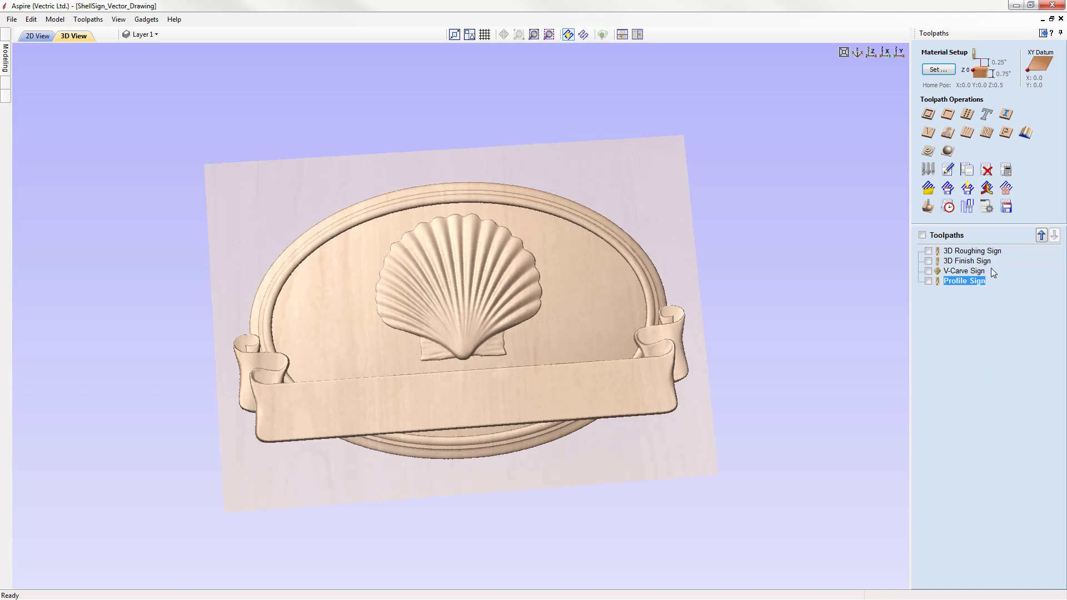
Step: Save the 3D Roughing Sign toolpath on its own as 3D Roughing Sign.tap with the G Code (inch) (*.tap) post processor
click(994, 252)
click(1006, 208)
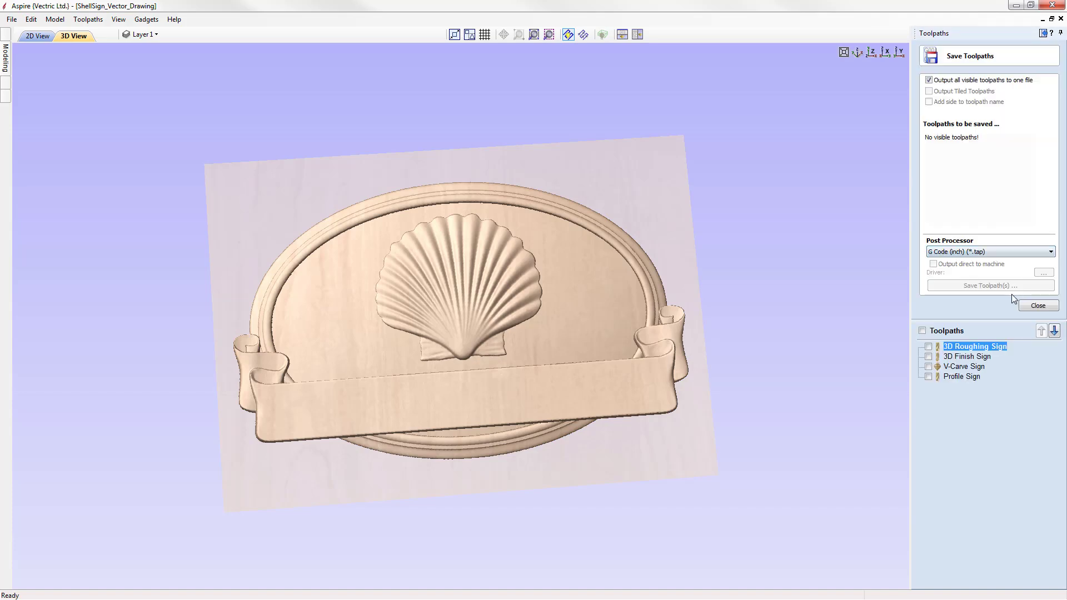
click(931, 83)
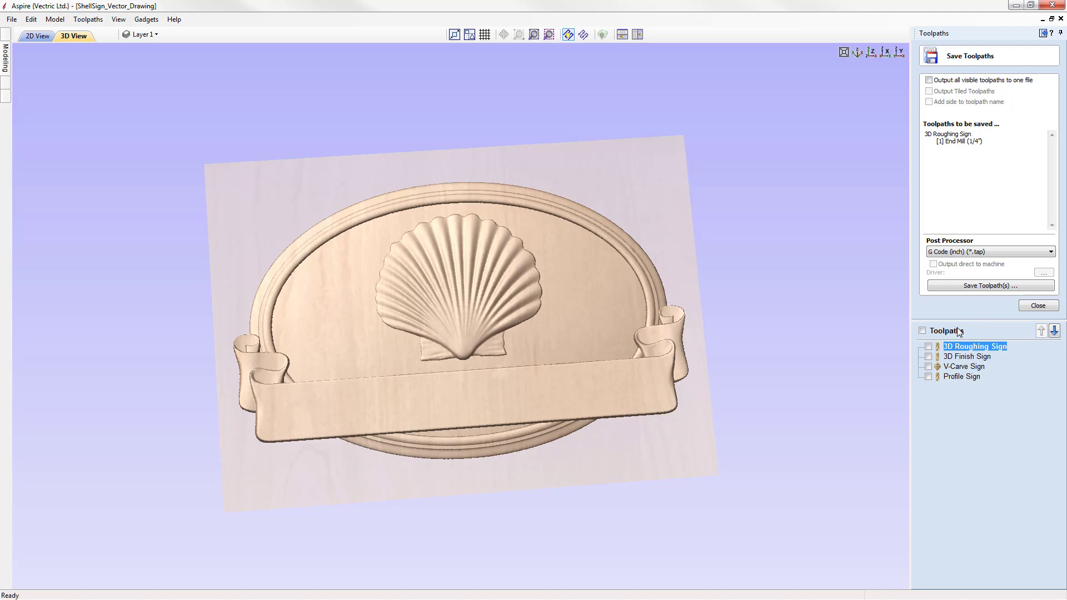
mouse_move(988, 350)
click(989, 252)
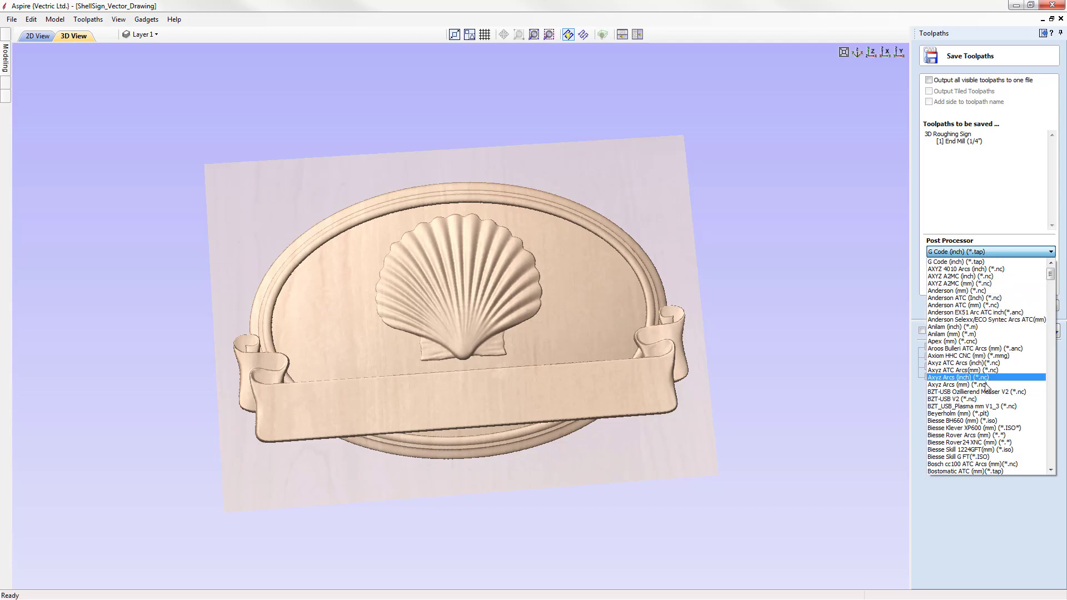
mouse_move(1051, 279)
mouse_down()
mouse_move(1054, 443)
mouse_move(1058, 272)
mouse_up()
click(955, 262)
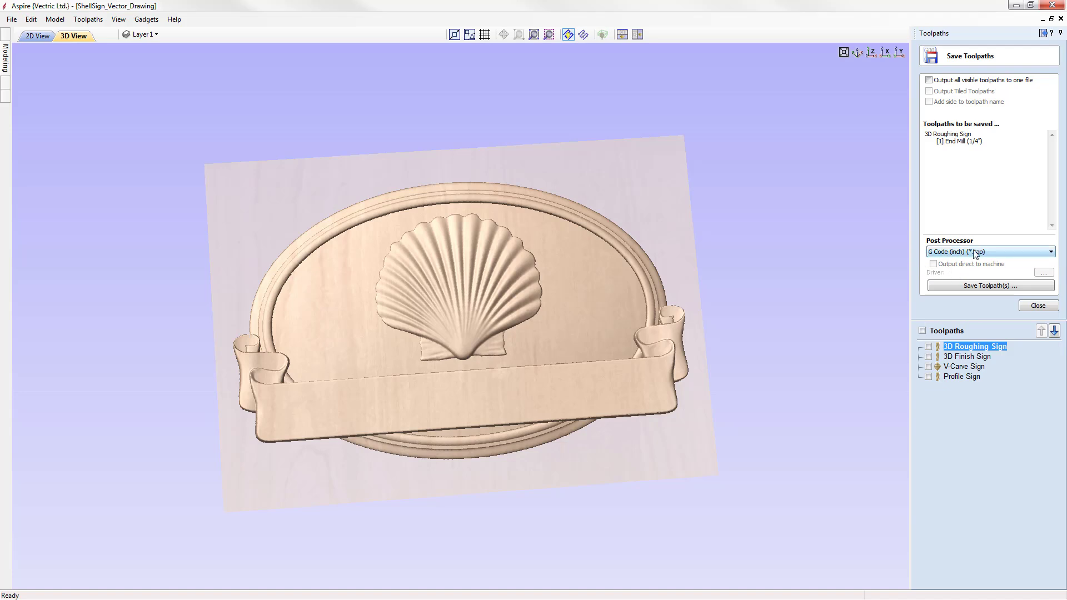
click(997, 289)
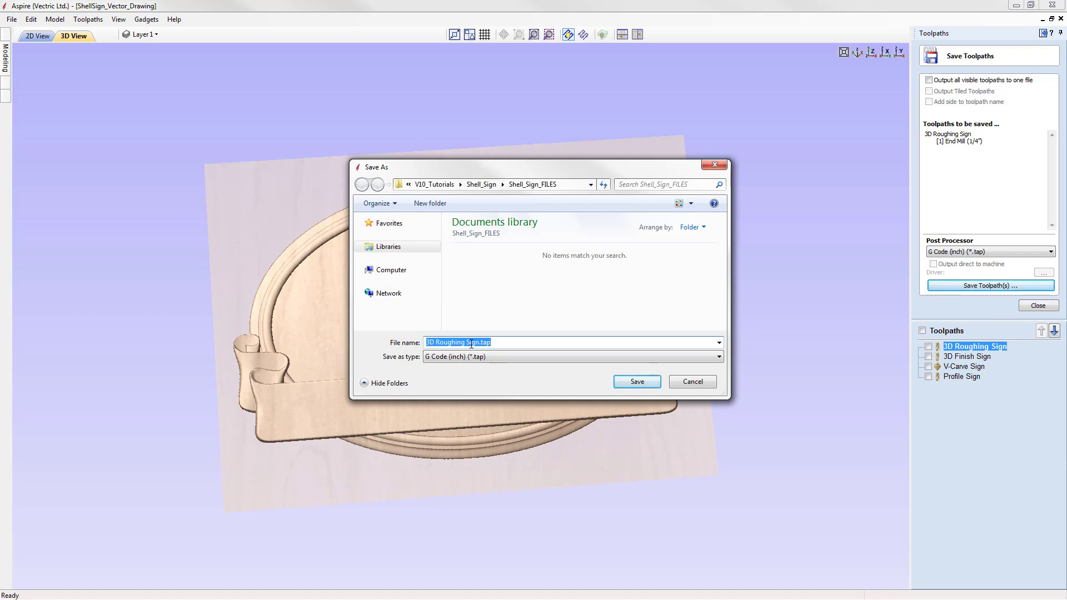
click(701, 382)
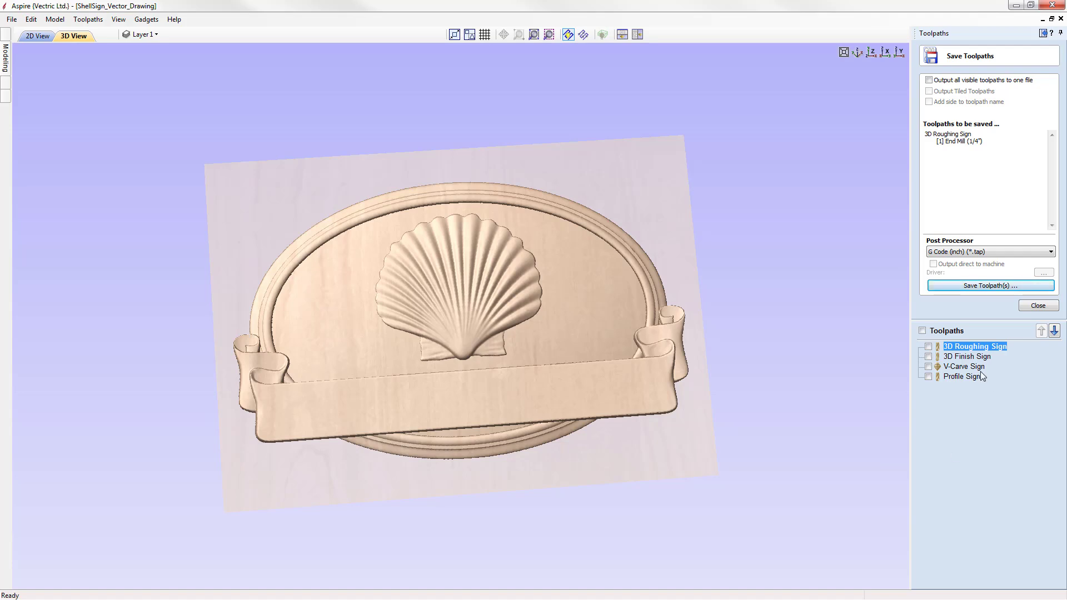
Step: Select the finish, V-carve and profile toolpaths in turn to check their tools, then close the save panel
click(957, 357)
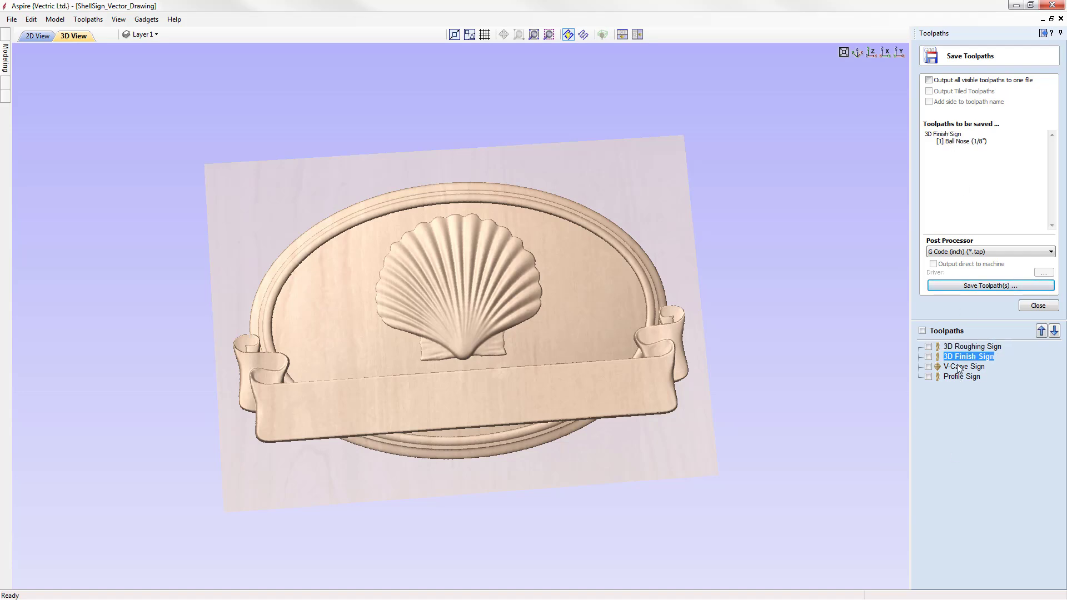
click(962, 368)
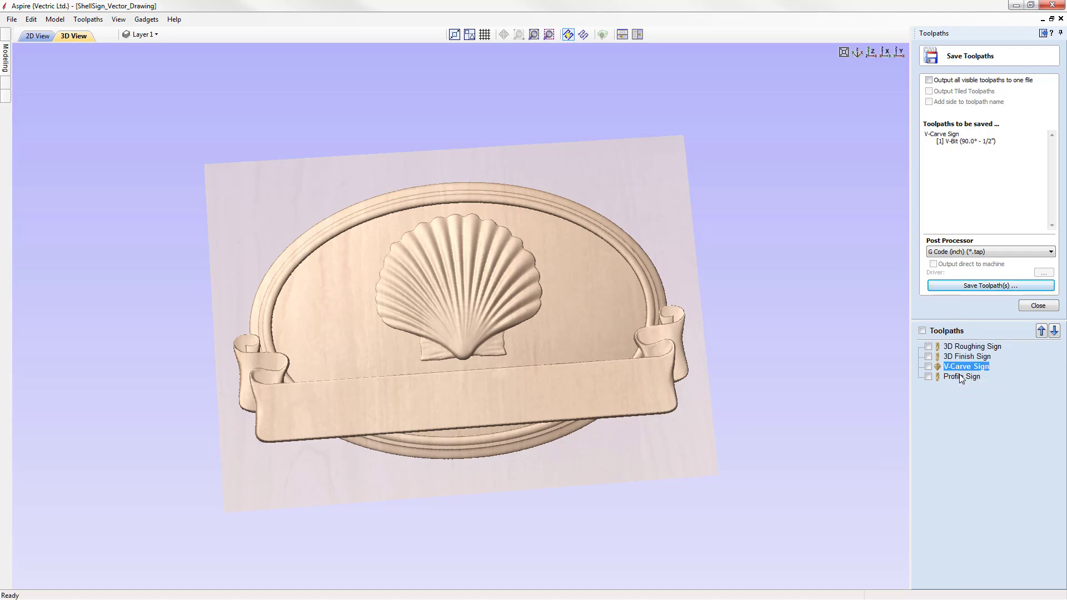
click(960, 377)
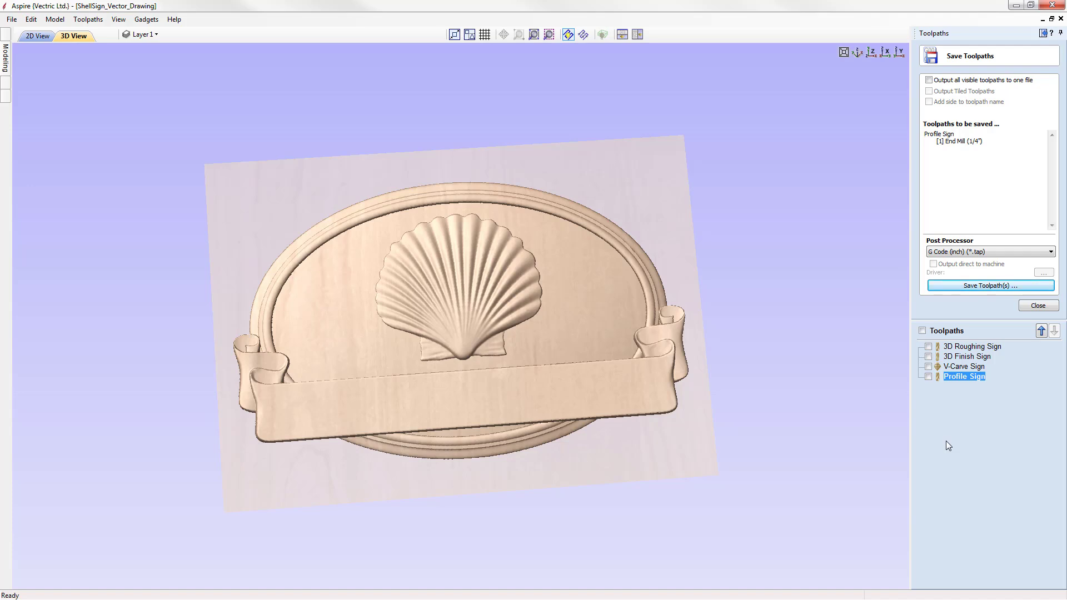
click(1037, 305)
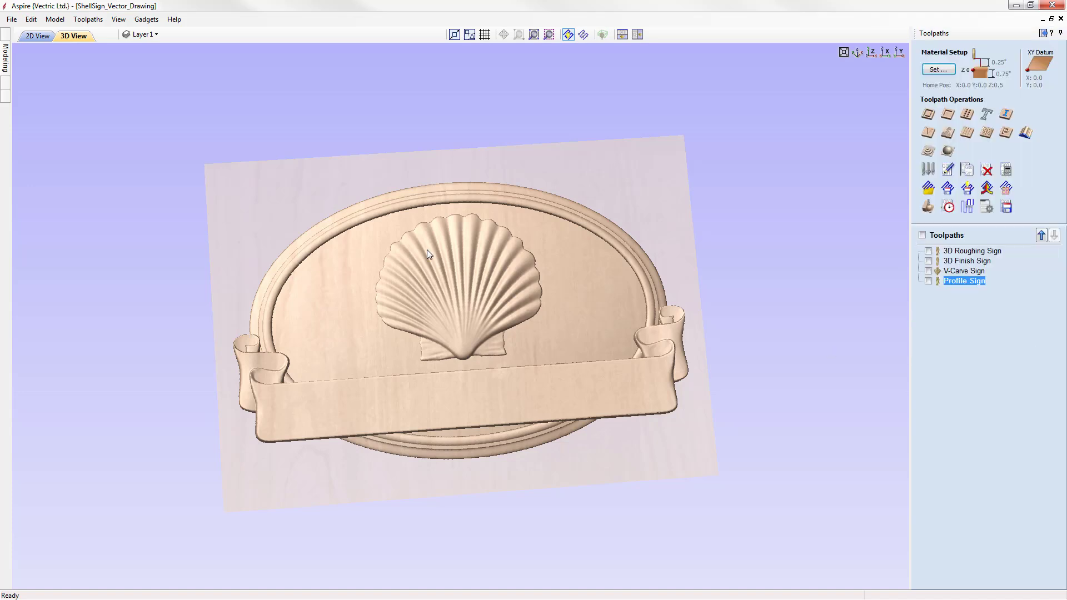
Step: Save the project as Shell_Sign_Getting_Started
click(10, 20)
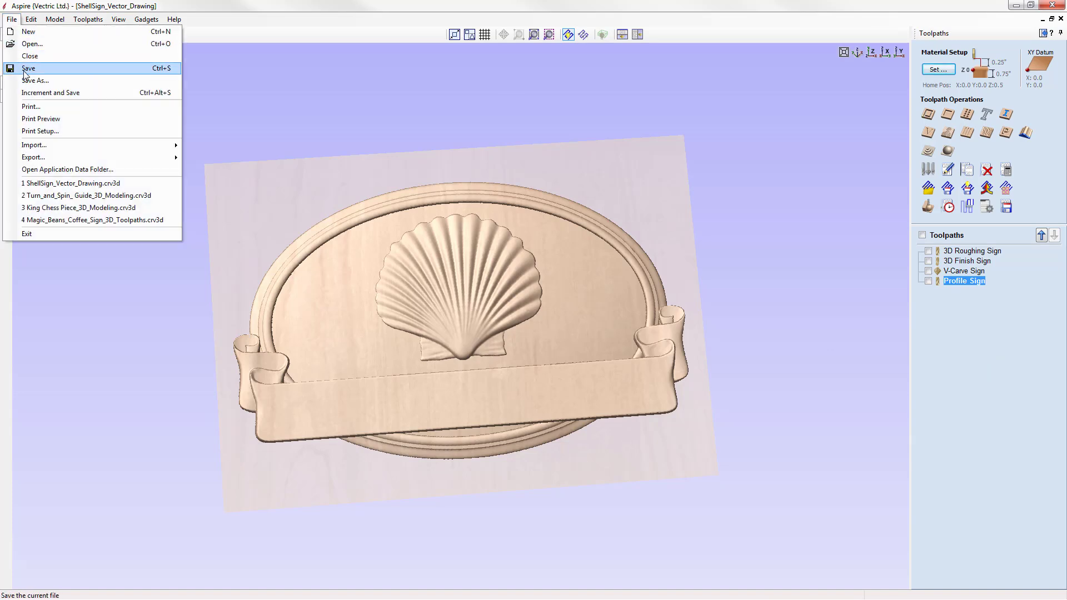
click(63, 83)
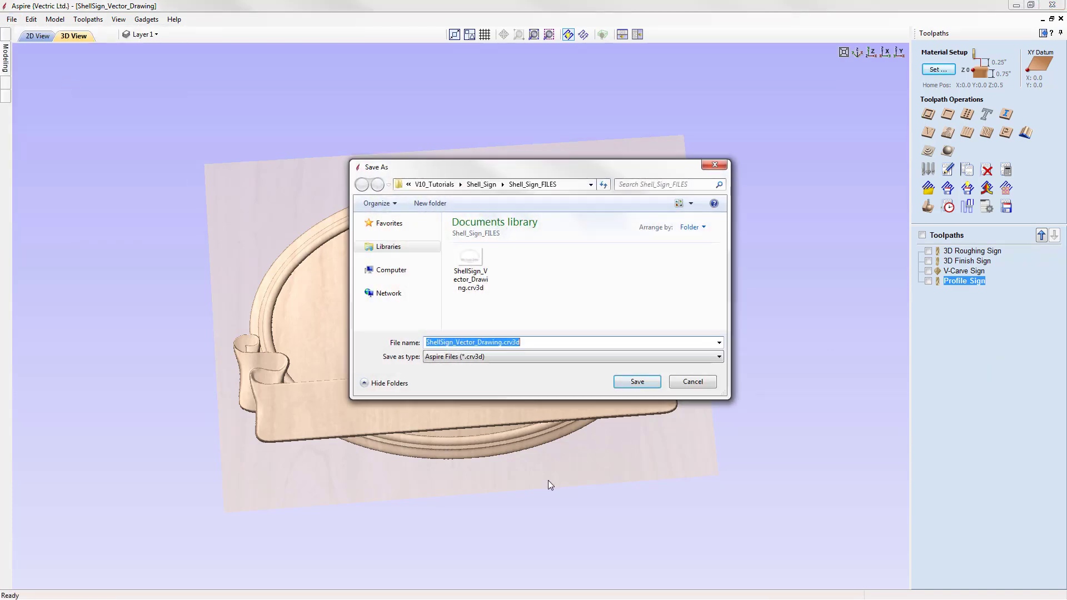
right_click(495, 346)
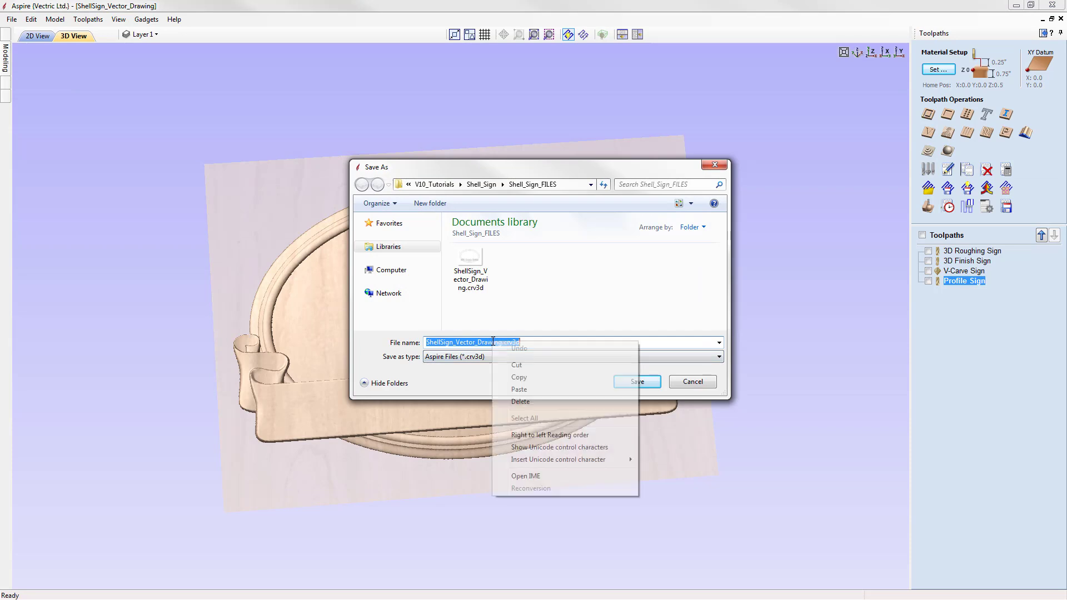
click(522, 389)
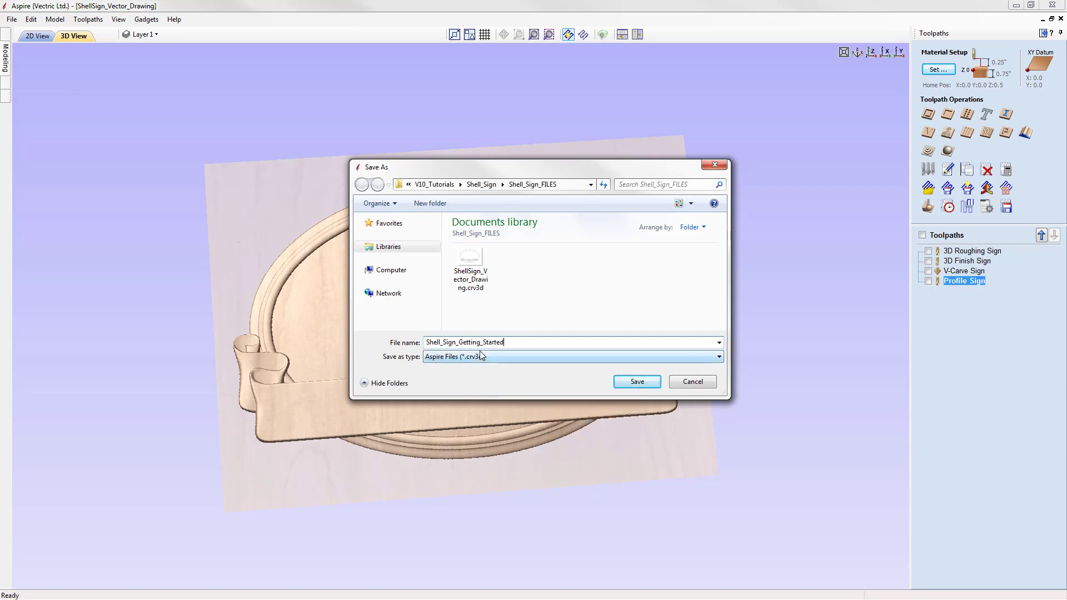
click(629, 383)
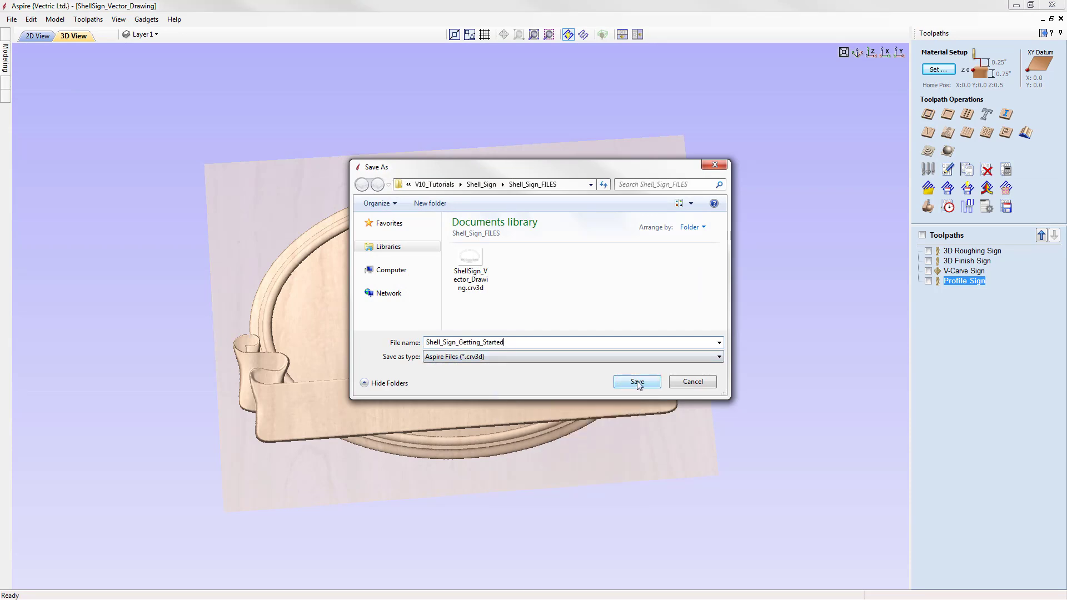